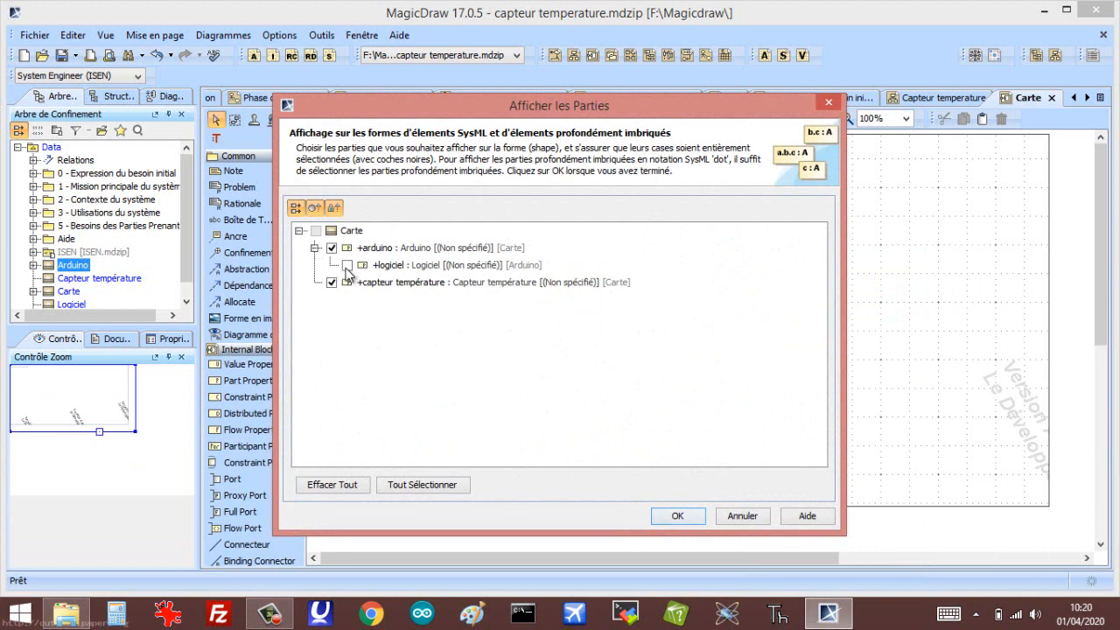
Include the nested logiciel part with the arduino and capteur température parts and display them on the Carte internal block diagram
click(346, 265)
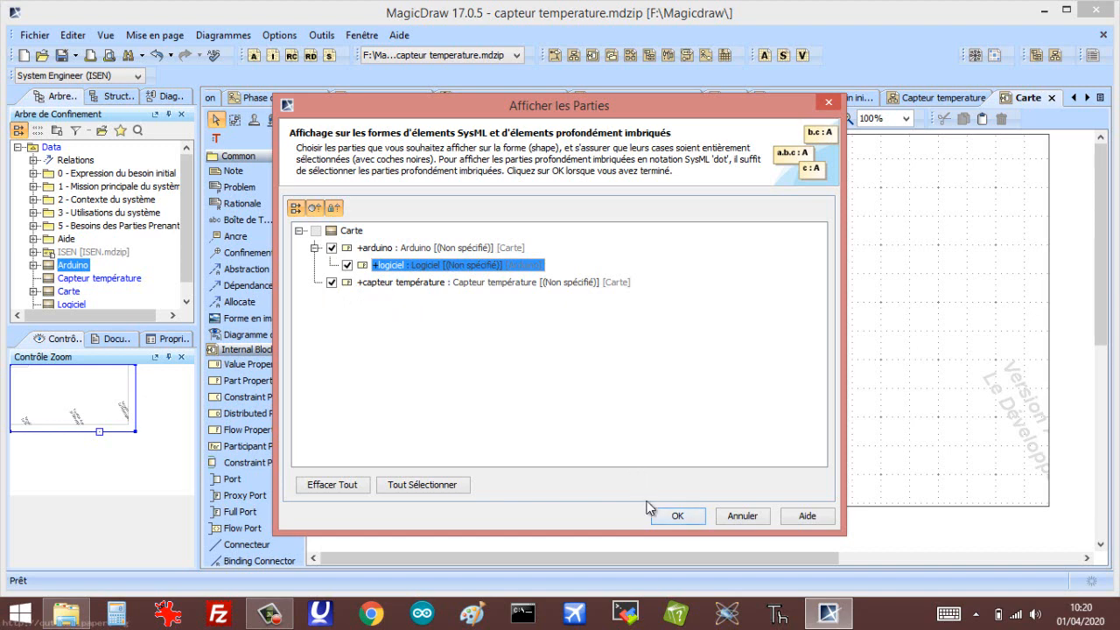
click(676, 516)
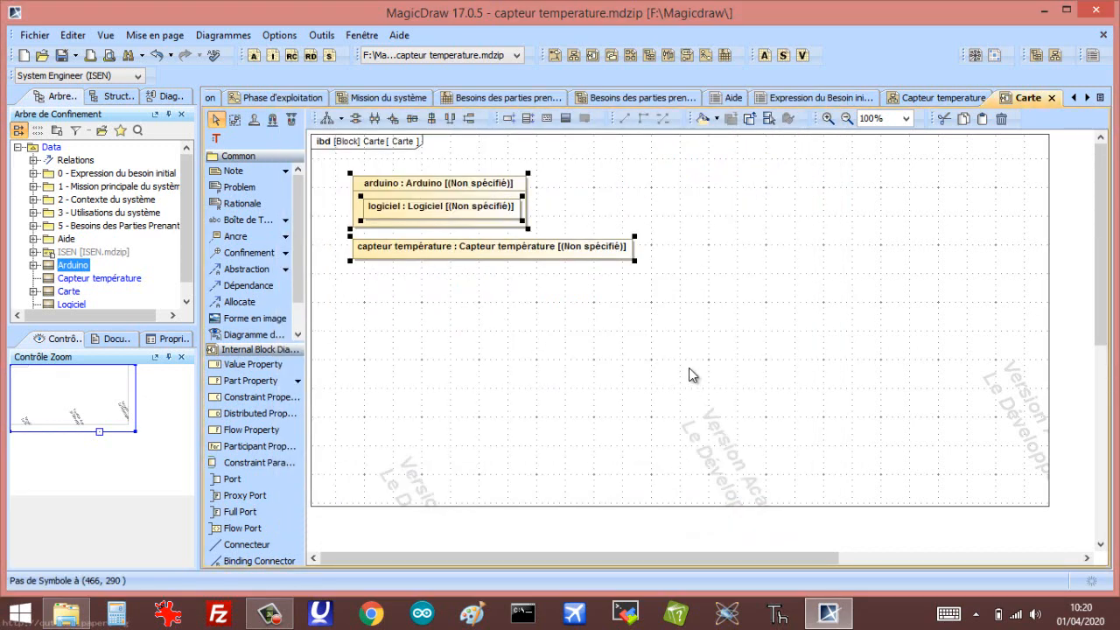
click(635, 267)
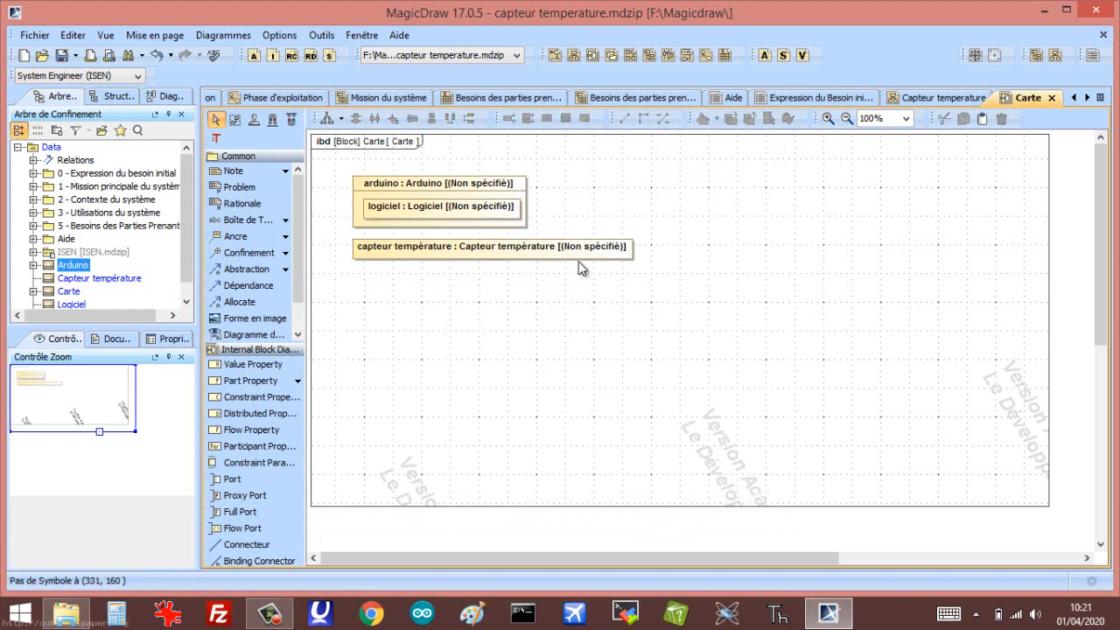
Remove the part name and the [(Non spécifié)] multiplicity from the temperature sensor part, leaving ": Capteur température"
click(466, 251)
click(464, 251)
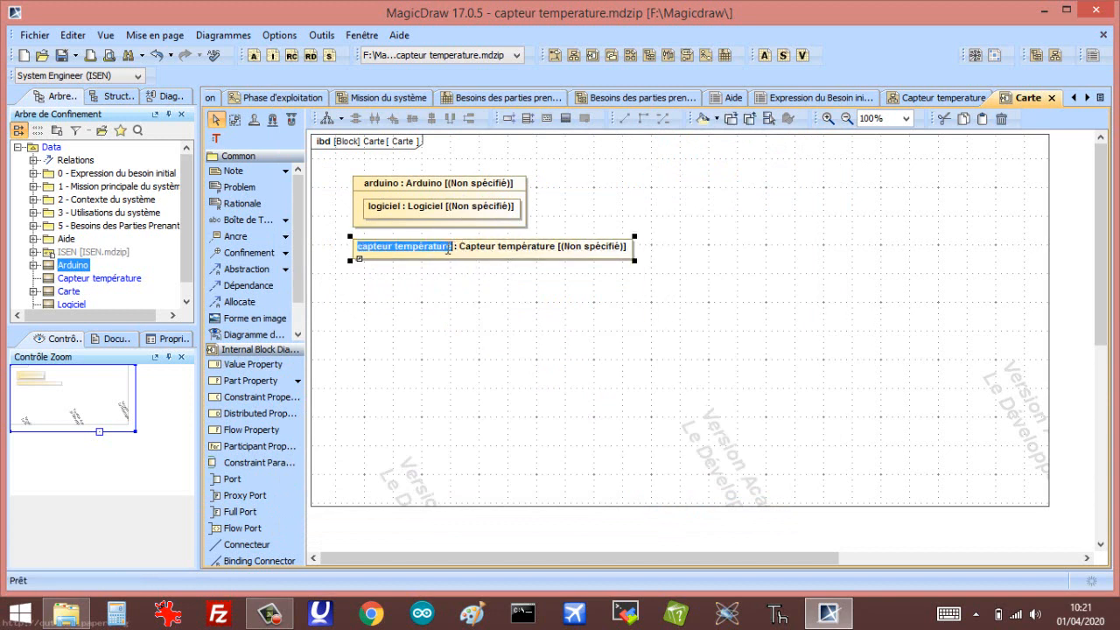
key(BackSpace)
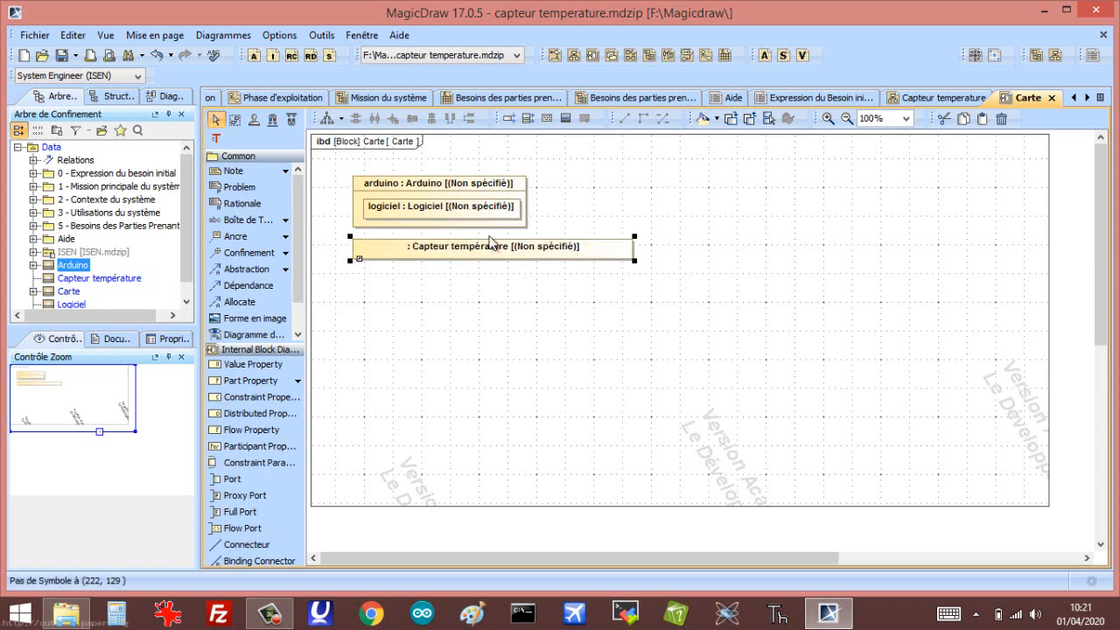
key(BackSpace)
key(BackSpace)
key(BackSpace)
key(BackSpace)
key(BackSpace)
key(BackSpace)
key(BackSpace)
key(BackSpace)
key(BackSpace)
key(BackSpace)
key(BackSpace)
key(BackSpace)
key(BackSpace)
key(BackSpace)
key(BackSpace)
key(BackSpace)
key(BackSpace)
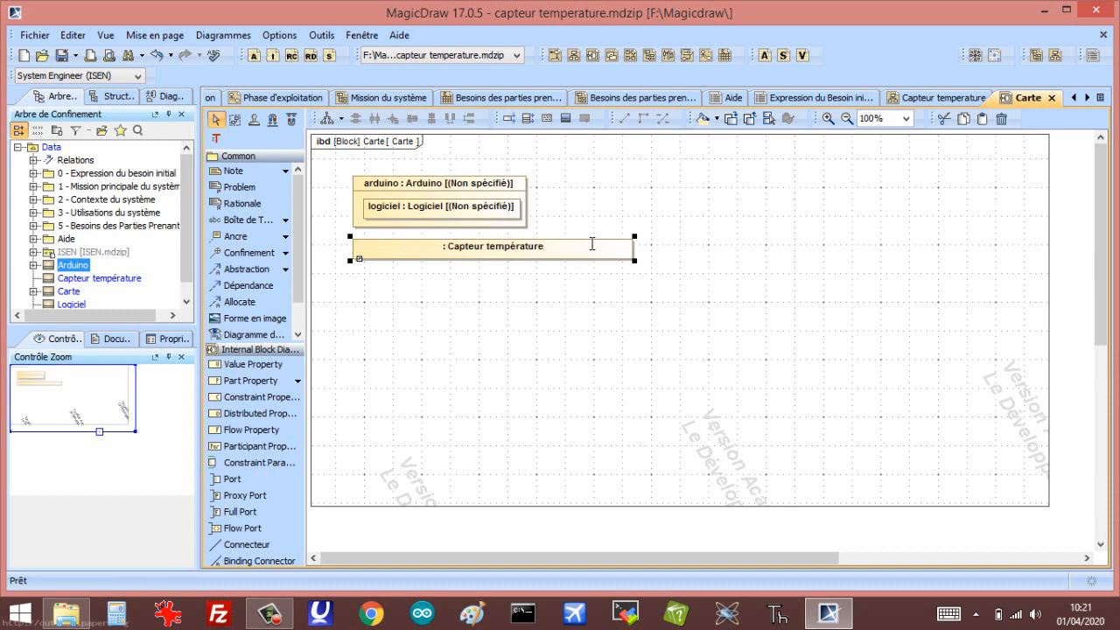
click(569, 306)
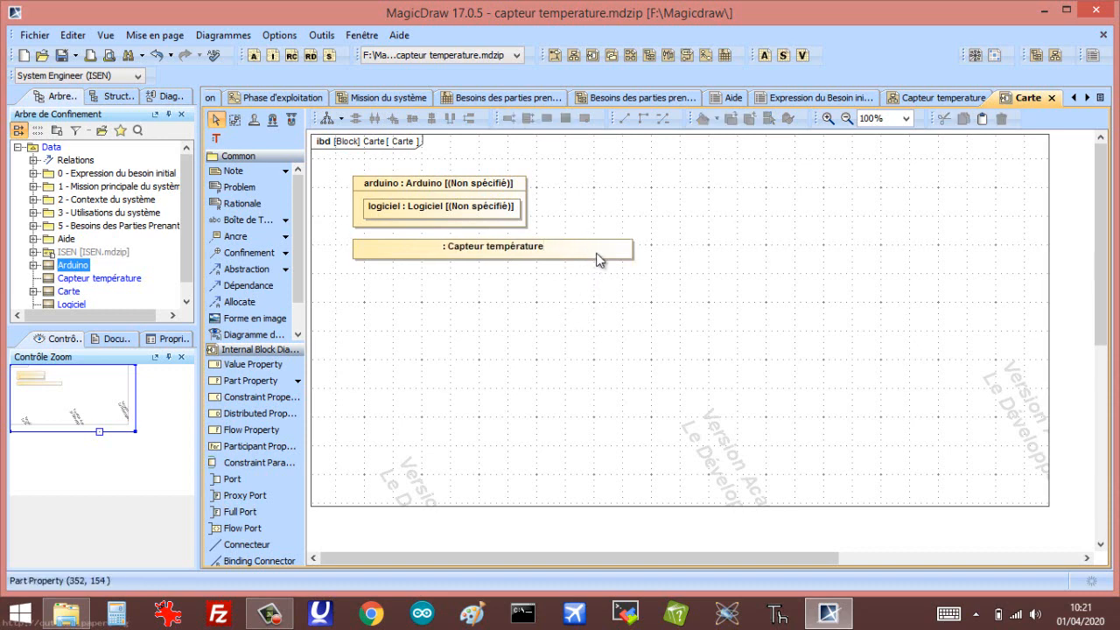
Reshape the Capteur température part into a tall, narrow rectangle and move it slightly right and down in the Carte diagram
click(943, 98)
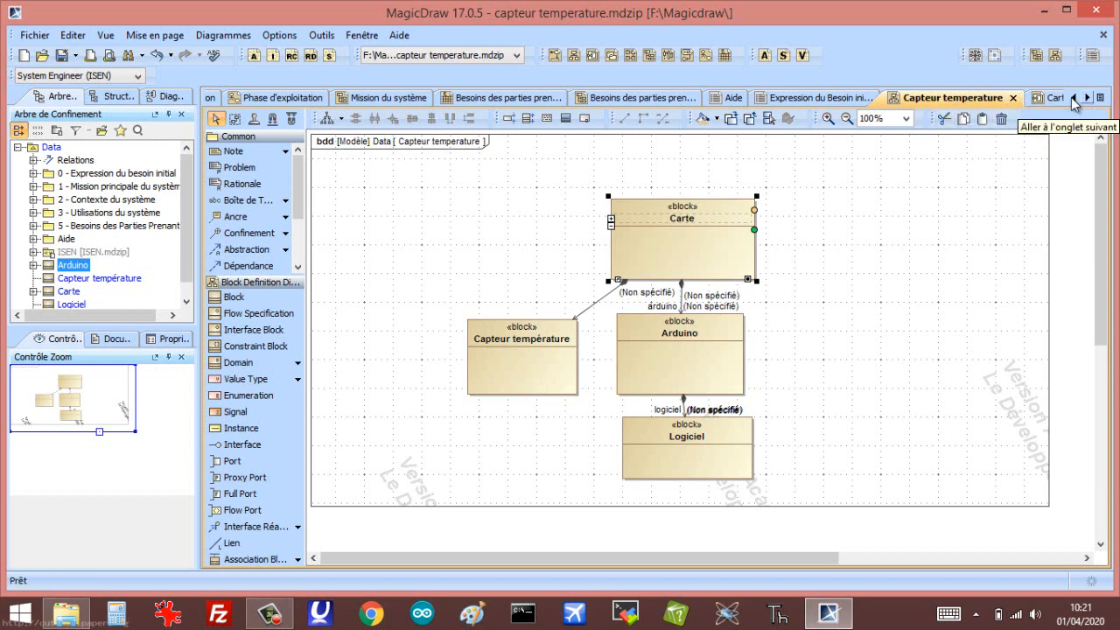
click(1041, 97)
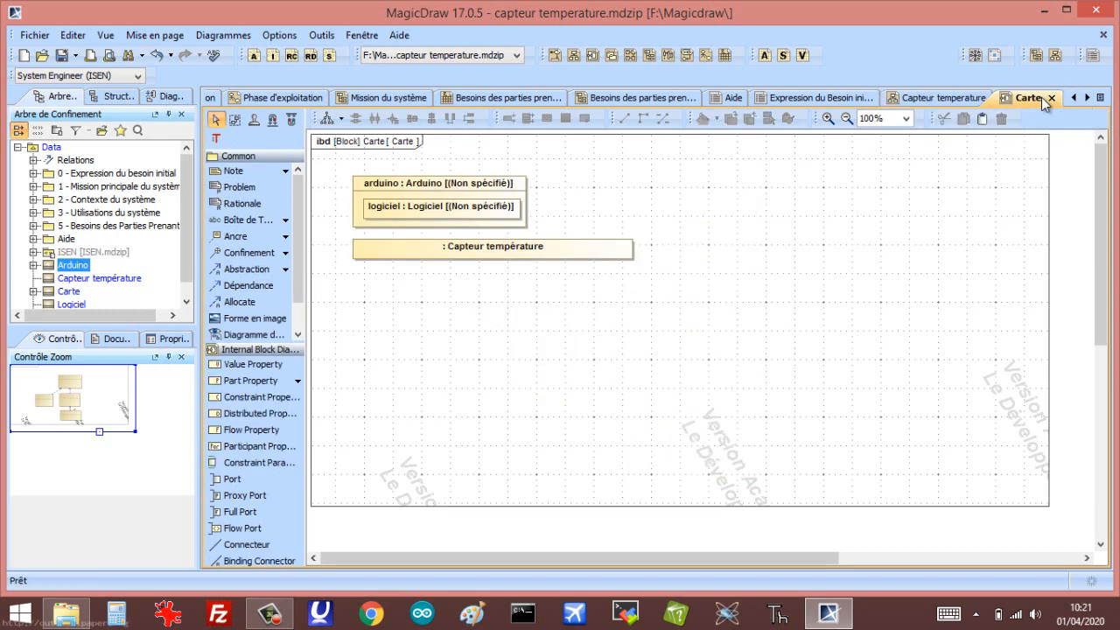
click(613, 255)
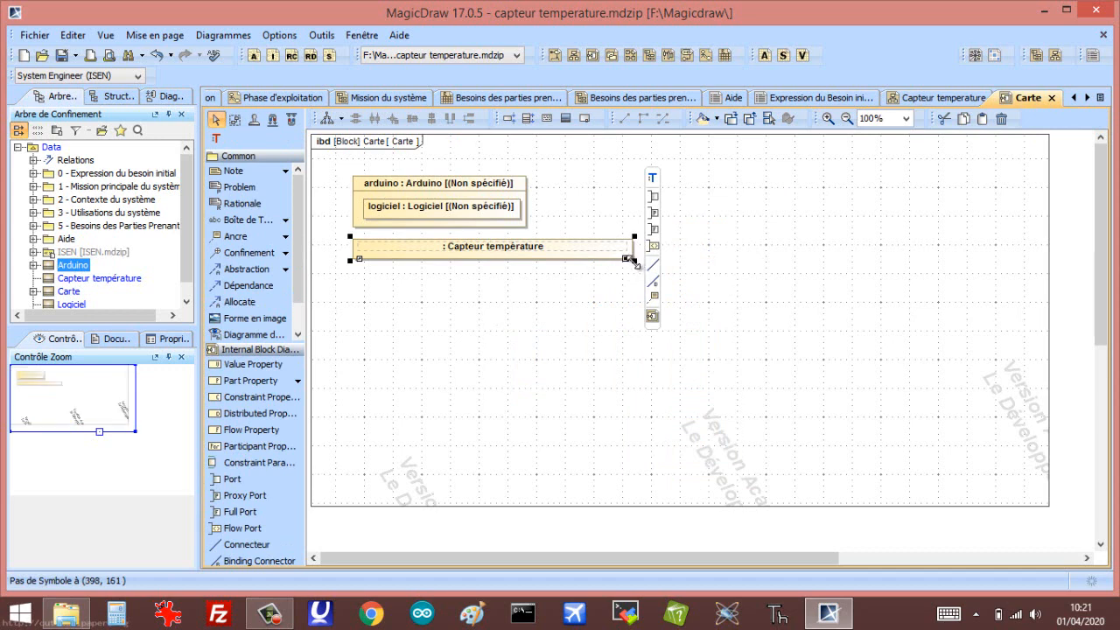
drag(632, 262, 460, 383)
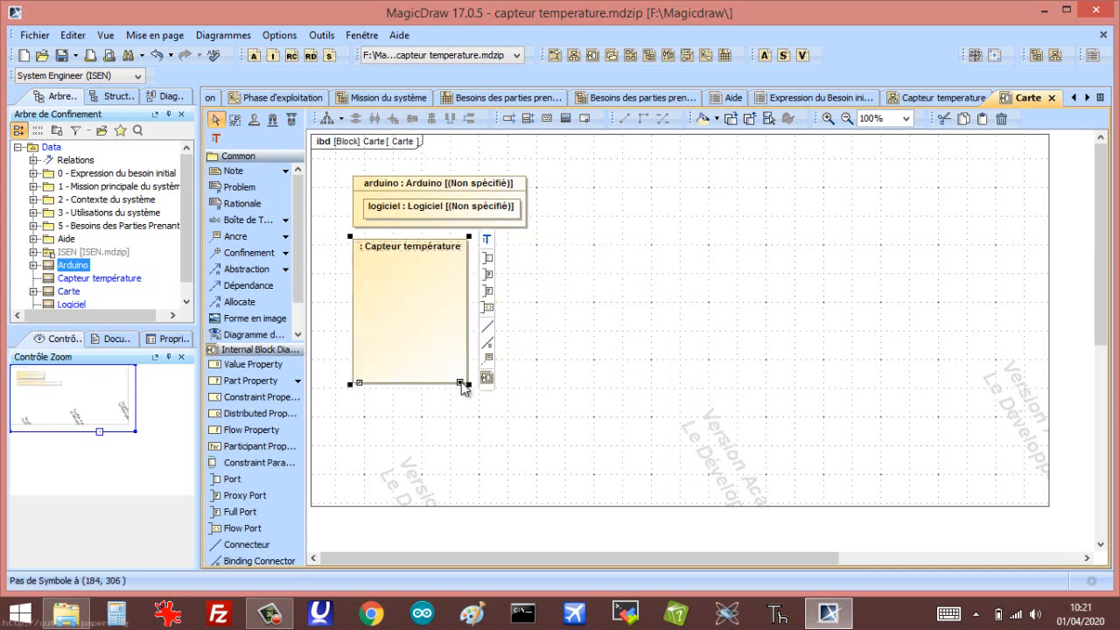
drag(422, 293, 508, 309)
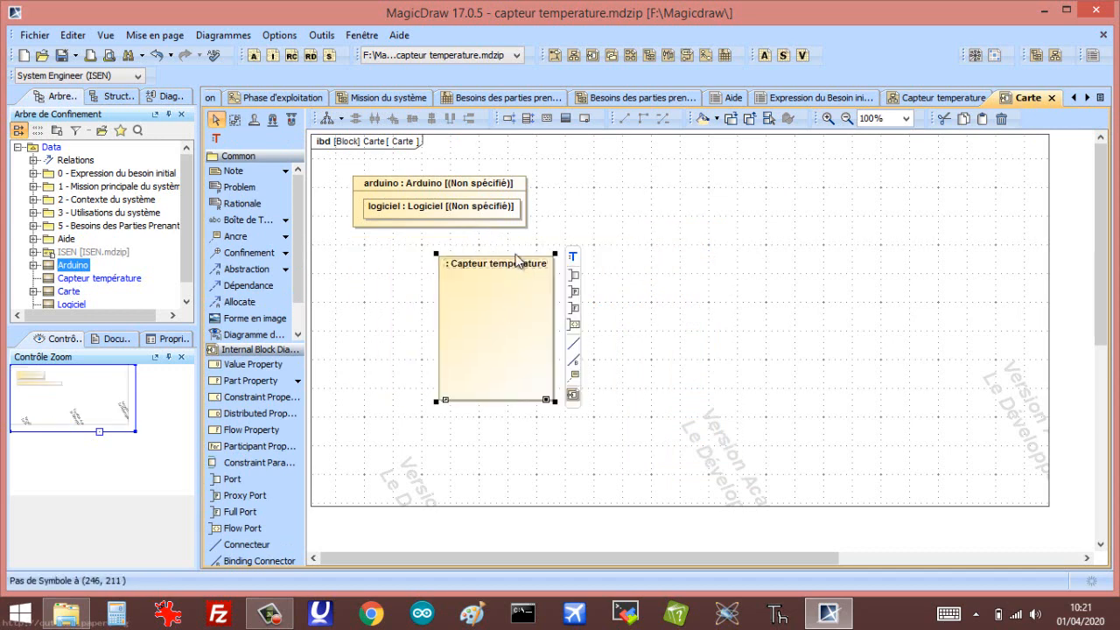
Remove the part name and the [(Non spécifié)] multiplicity from the Arduino part, leaving ": Arduino"
click(416, 187)
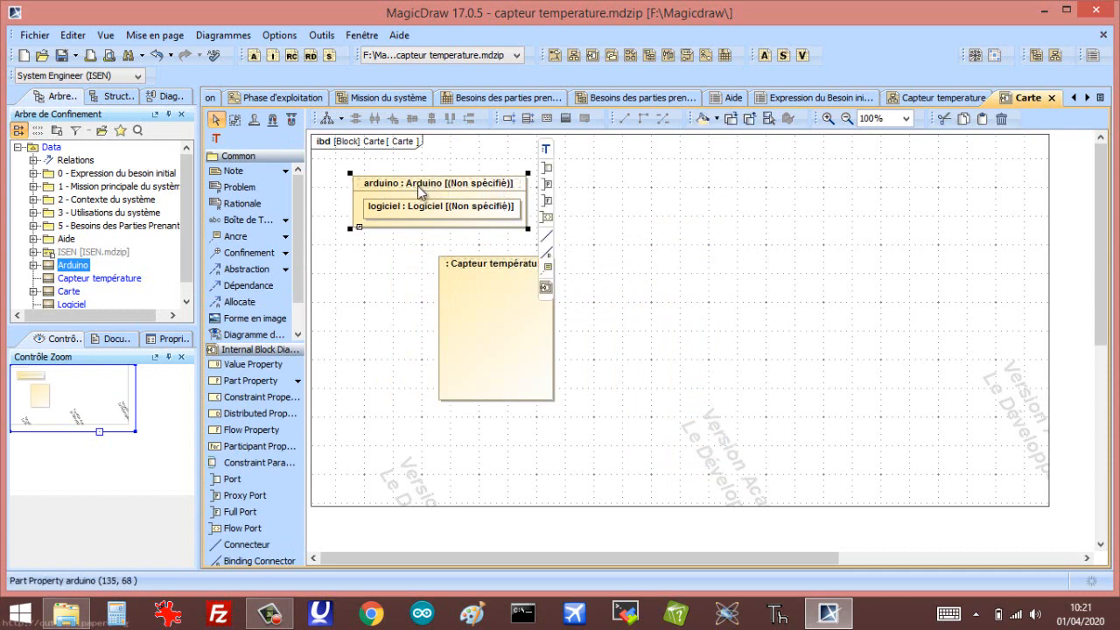
click(411, 187)
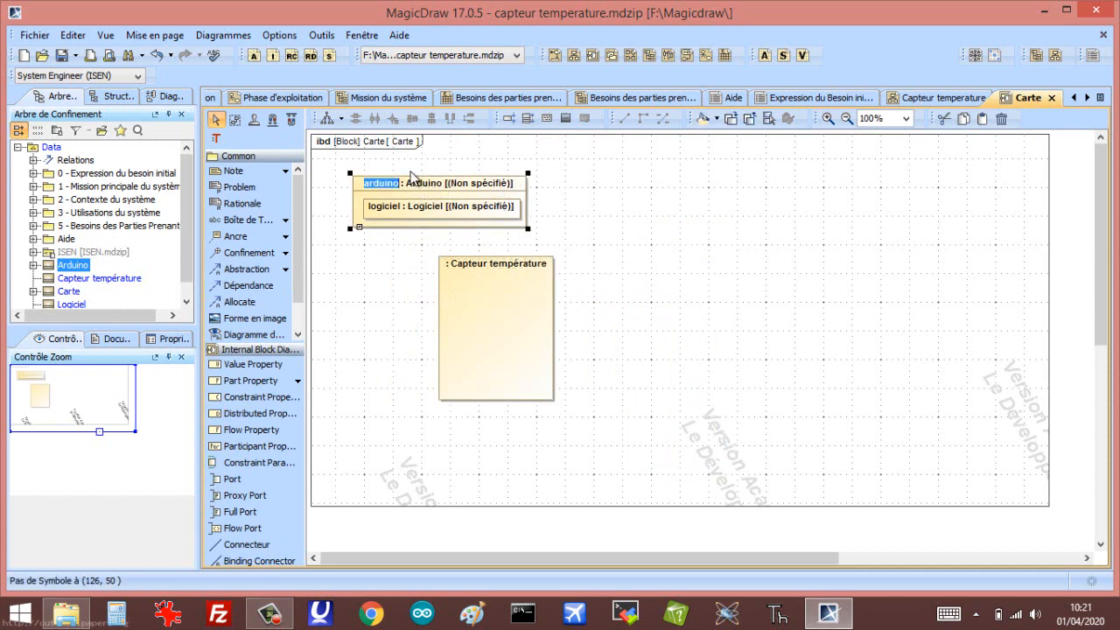
key(BackSpace)
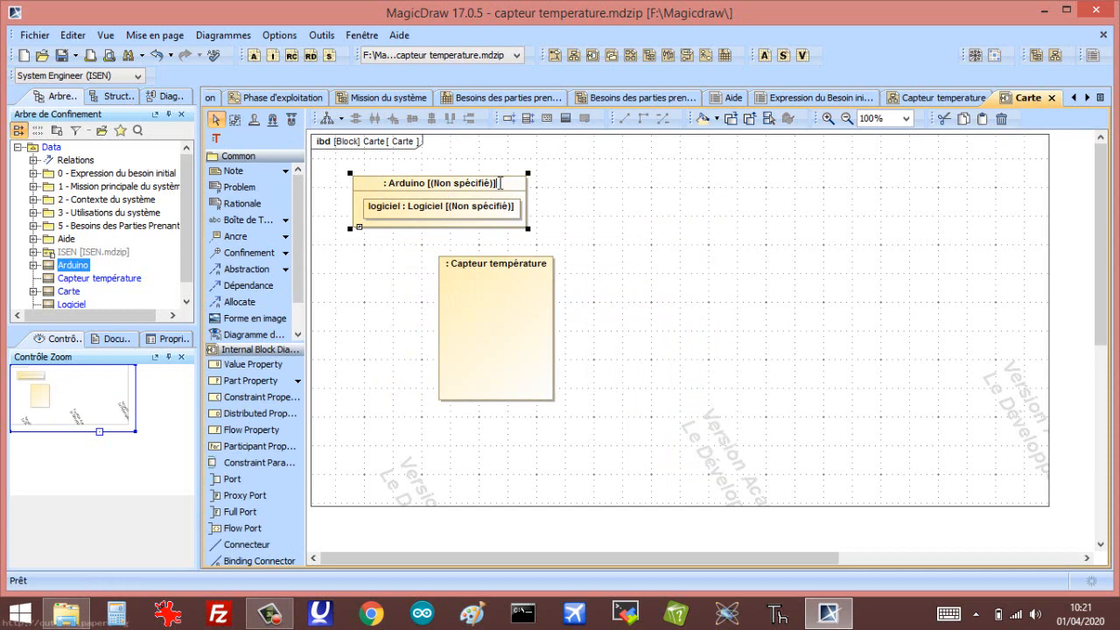
key(BackSpace)
key(BackSpace)
key(BackSpace)
key(BackSpace)
key(BackSpace)
key(BackSpace)
key(BackSpace)
key(BackSpace)
key(BackSpace)
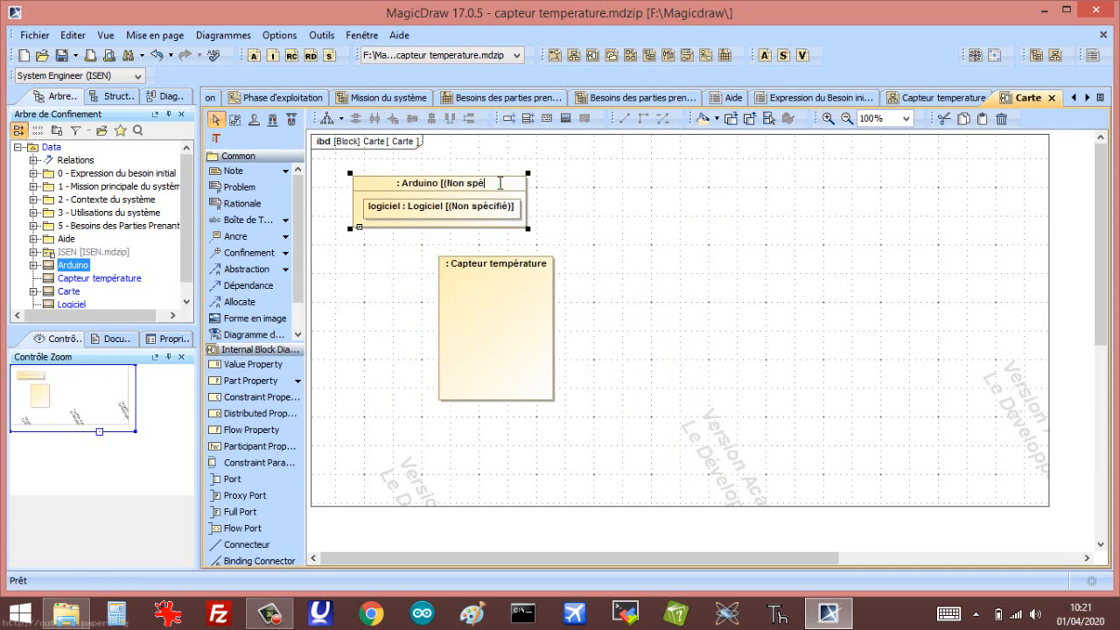
key(BackSpace)
key(BackSpace)
key(BackSpace)
key(BackSpace)
key(BackSpace)
key(BackSpace)
key(BackSpace)
key(BackSpace)
click(610, 196)
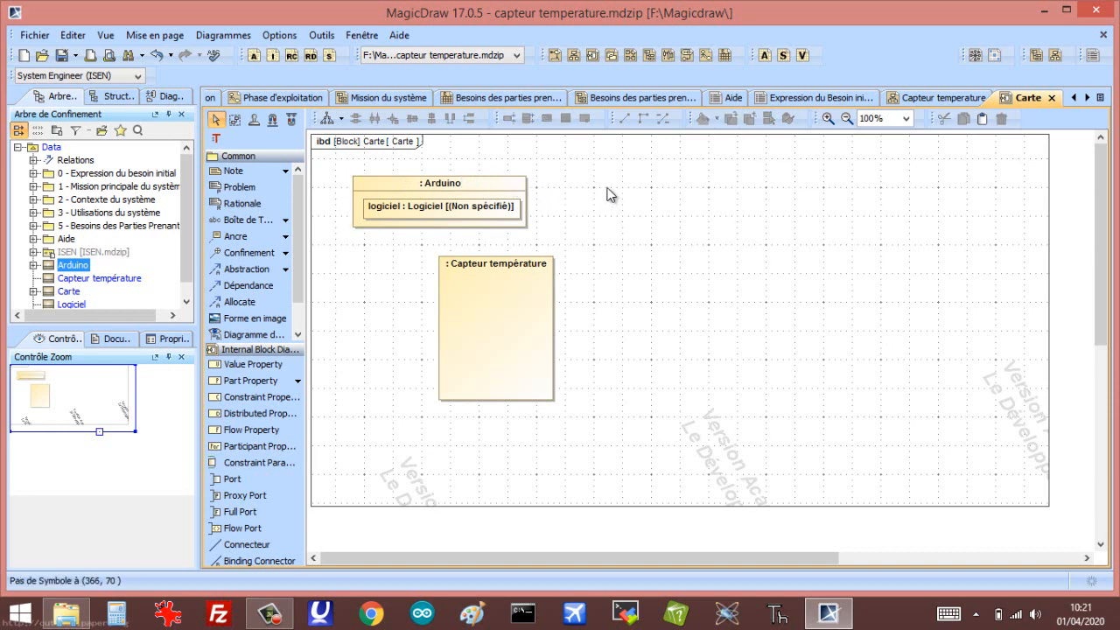
Remove the part name and the [(Non spécifié)] multiplicity from the nested software part, leaving ": Logiciel"
click(438, 216)
click(385, 212)
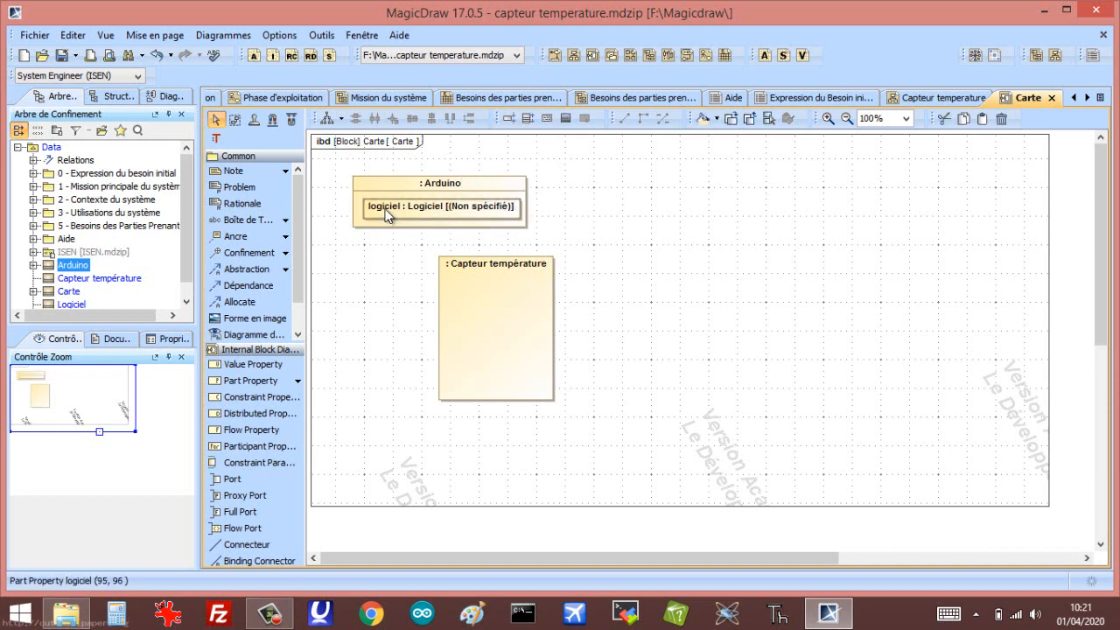
key(BackSpace)
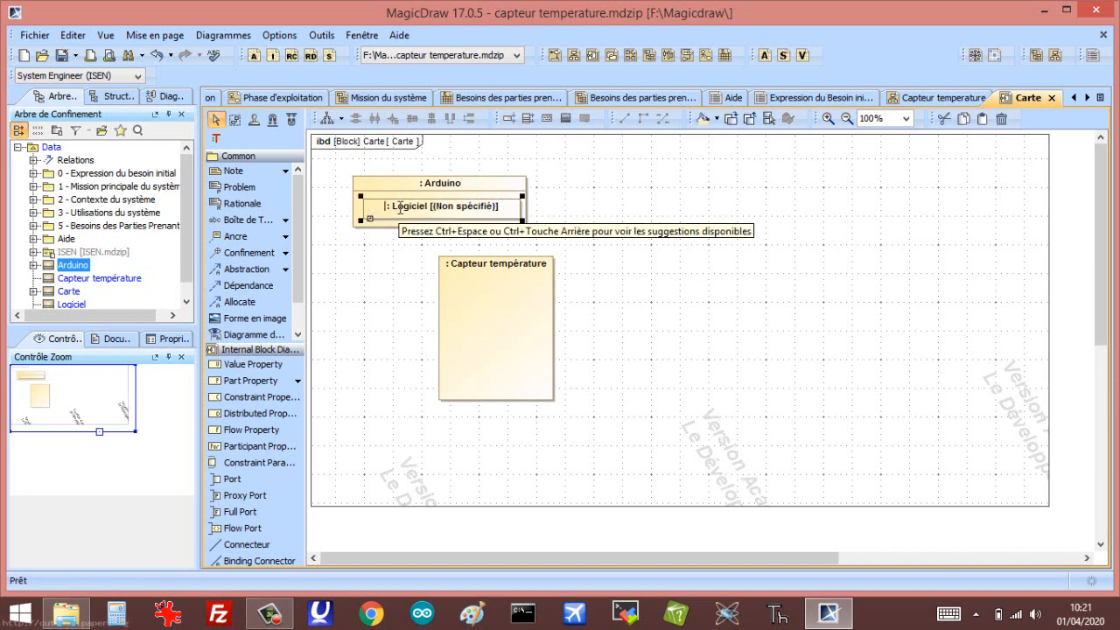
click(511, 209)
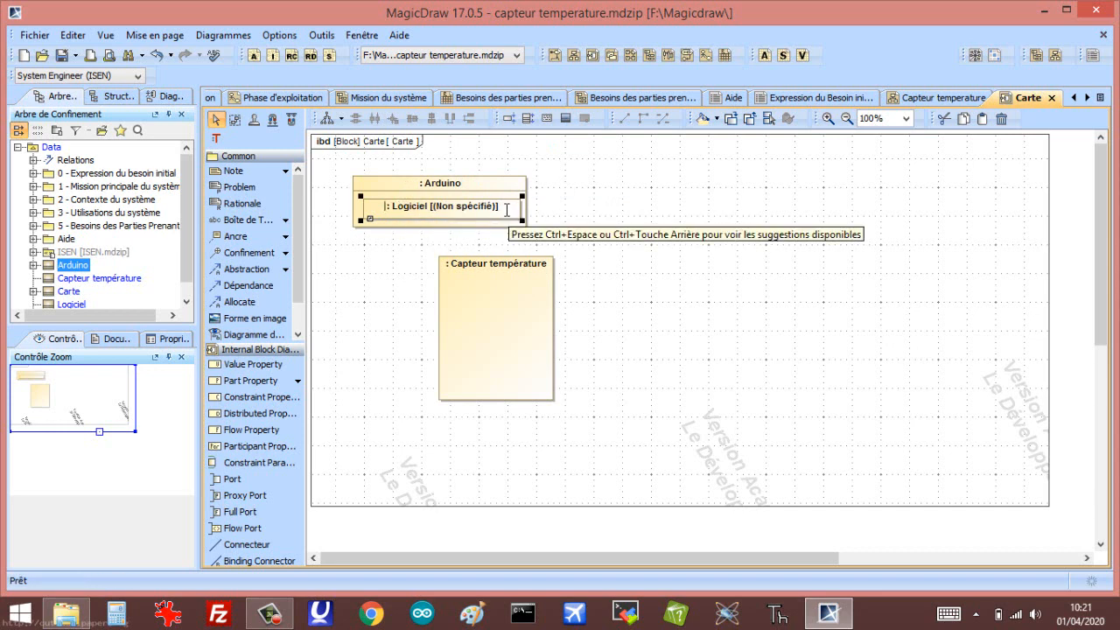
key(BackSpace)
key(BackSpace)
key(BackSpace)
key(BackSpace)
key(BackSpace)
key(BackSpace)
key(BackSpace)
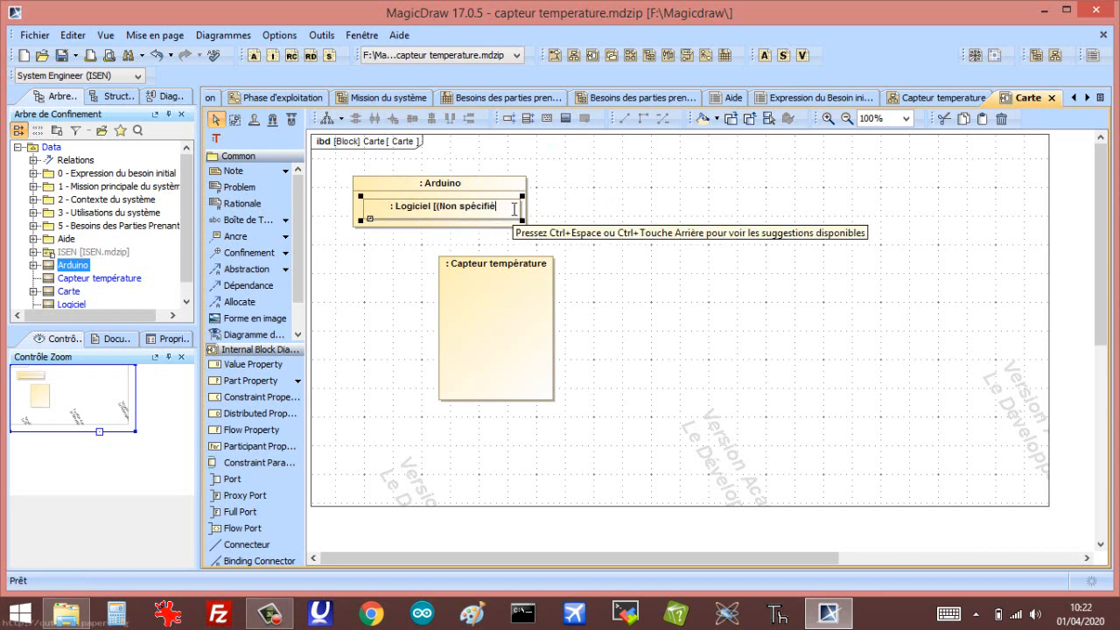
key(BackSpace)
key(BackSpace)
key(BackSpace)
key(BackSpace)
key(BackSpace)
key(BackSpace)
key(BackSpace)
key(BackSpace)
key(BackSpace)
key(BackSpace)
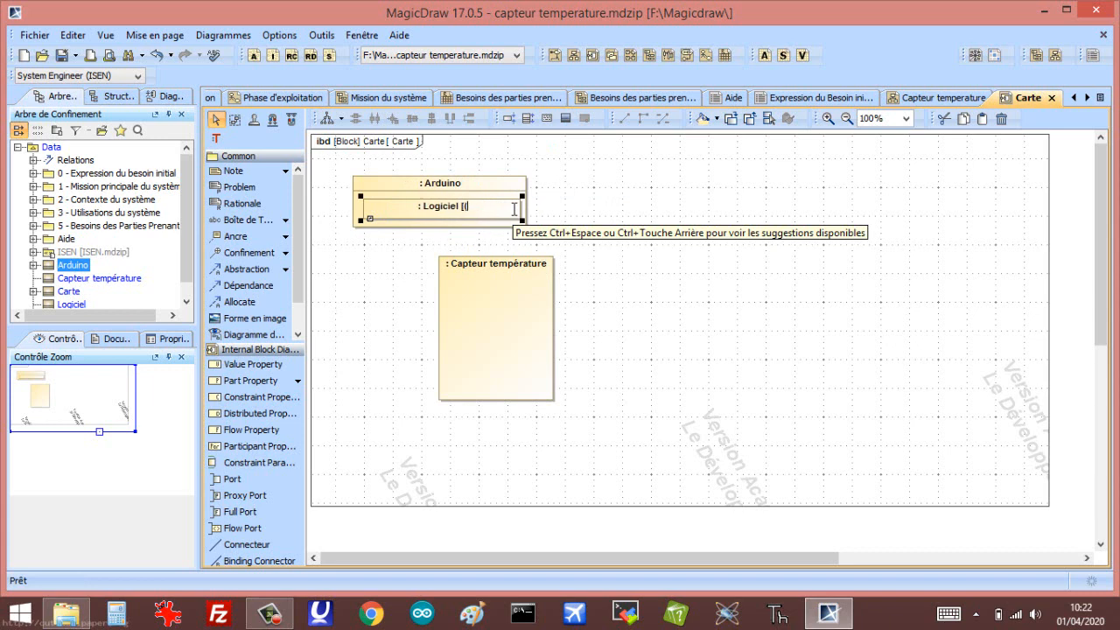
click(671, 217)
Move the Arduino part to the right of Capteur température, match its height, and enlarge the nested Logiciel part in its lower area
drag(498, 182, 731, 272)
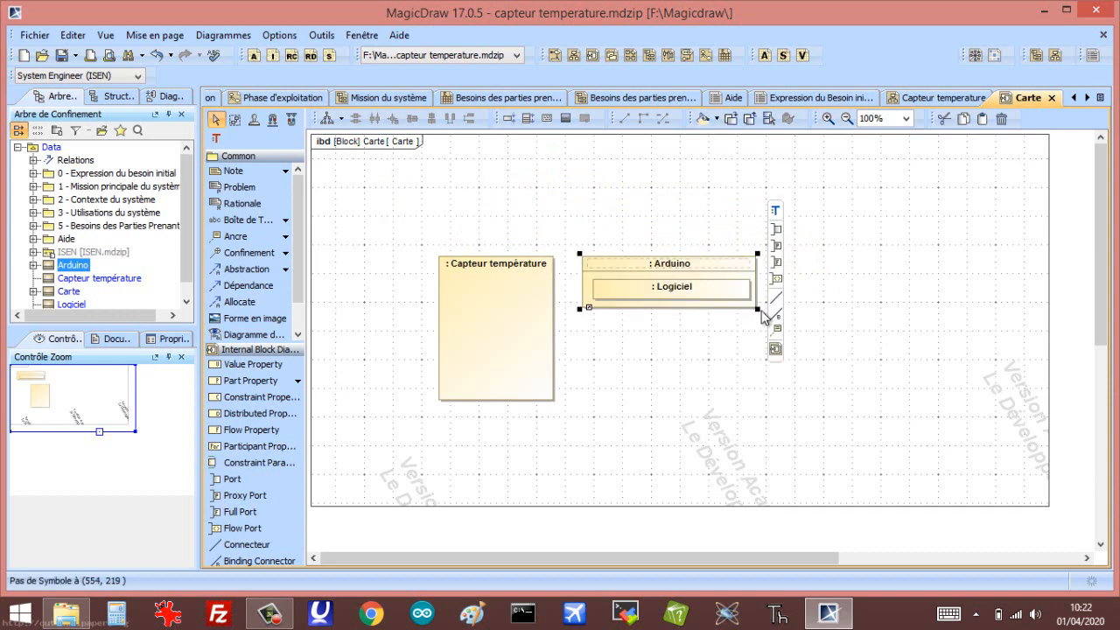
drag(755, 307, 739, 400)
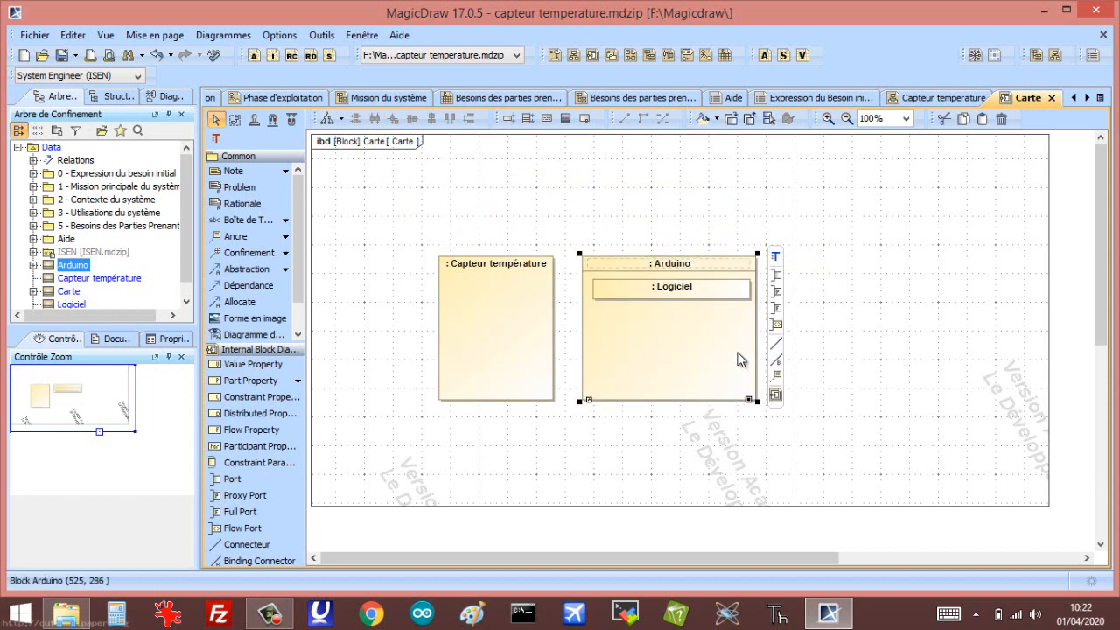
drag(724, 298, 744, 389)
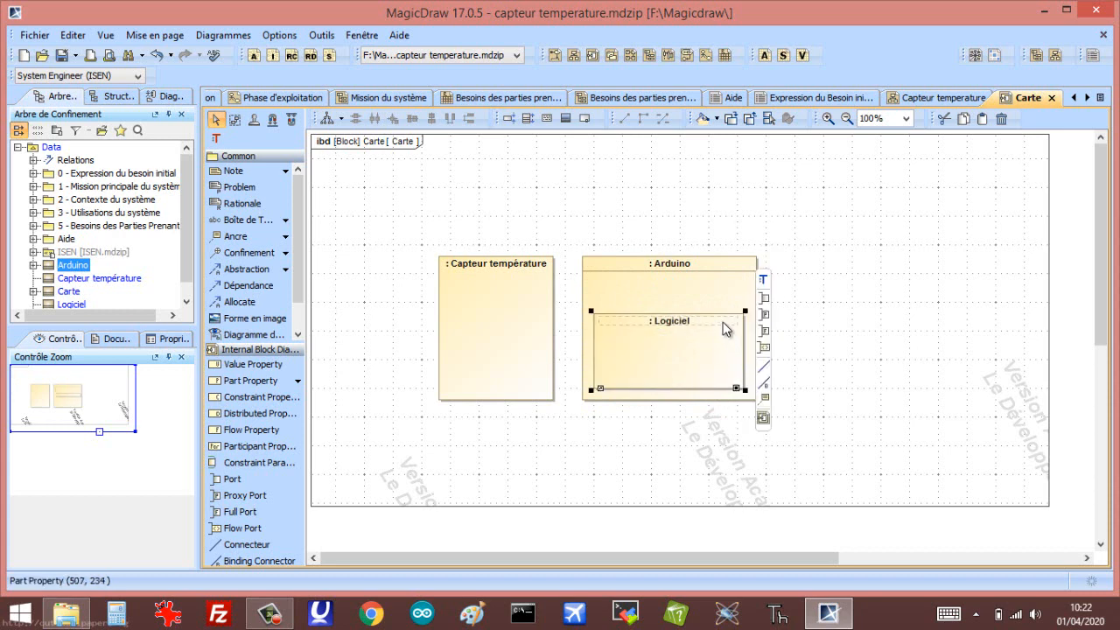
click(722, 328)
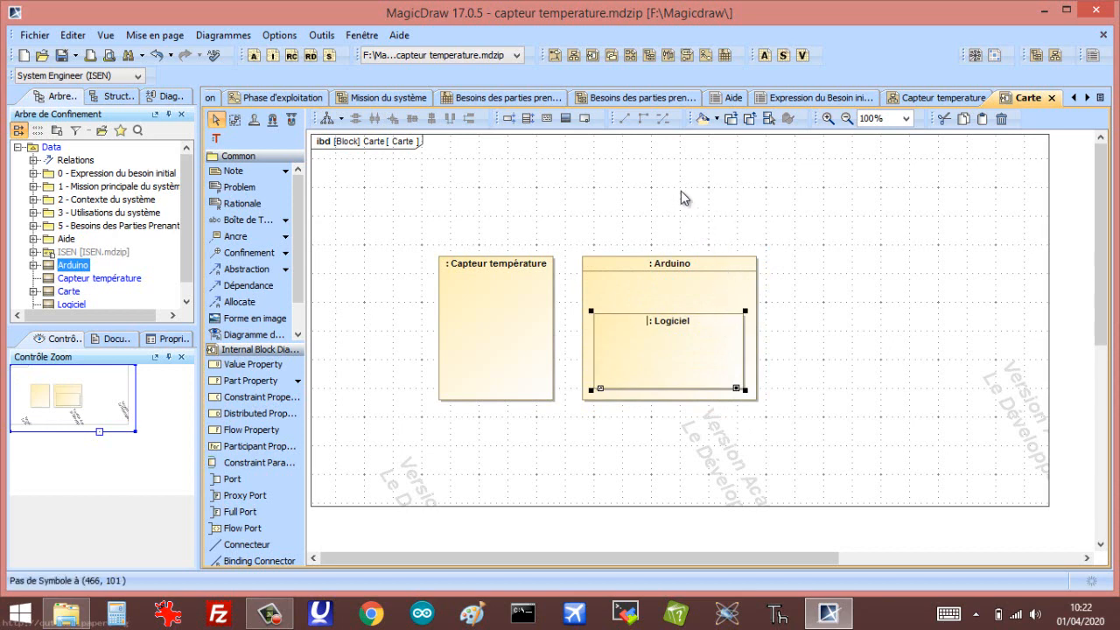
Move the Capteur température part left to widen the gap between it and the Arduino part
click(539, 304)
drag(538, 304, 494, 303)
click(531, 198)
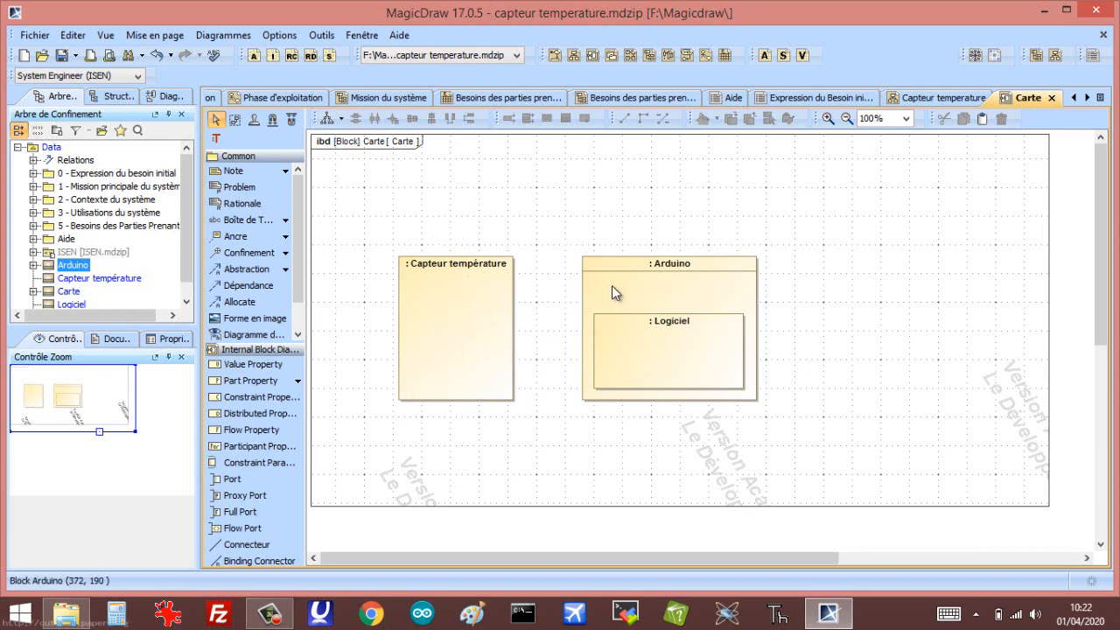
Add a flow port on the right edge of the Capteur température part and remove its name label
click(483, 306)
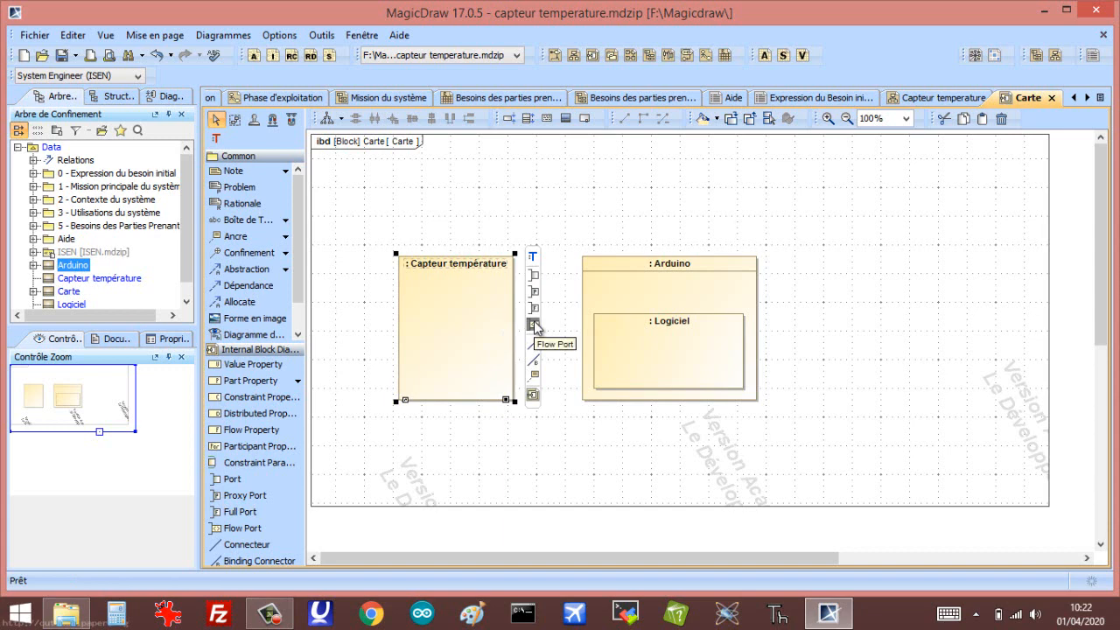
drag(536, 326, 513, 329)
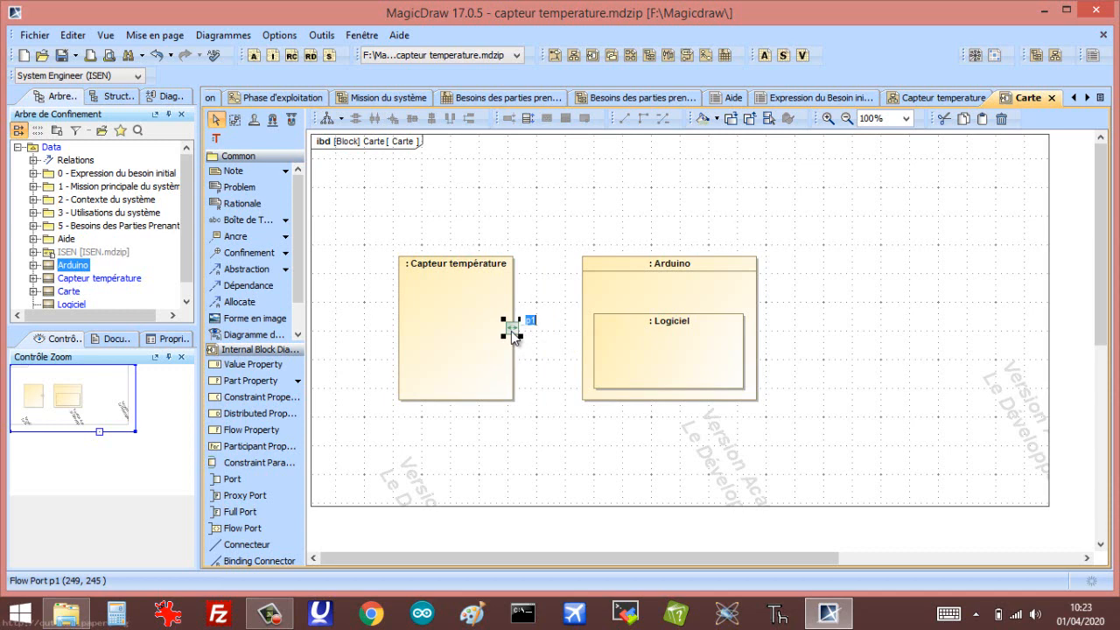
click(532, 389)
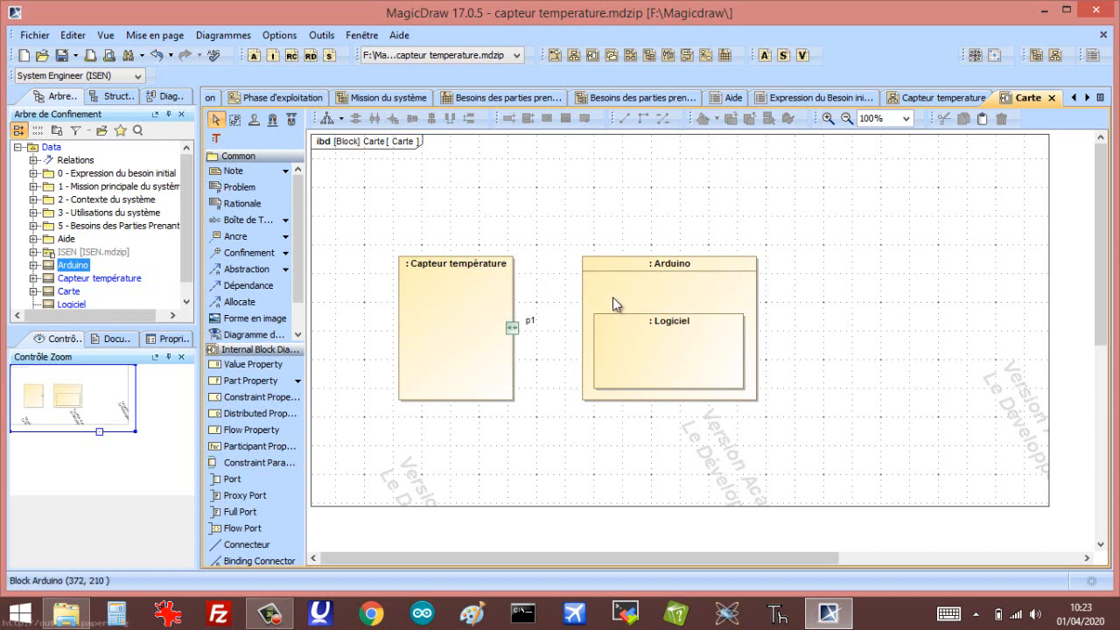
click(530, 327)
key(Delete)
Add a flow port to the Arduino part, place it on the left edge facing the sensor, and remove its name label
click(720, 294)
click(777, 325)
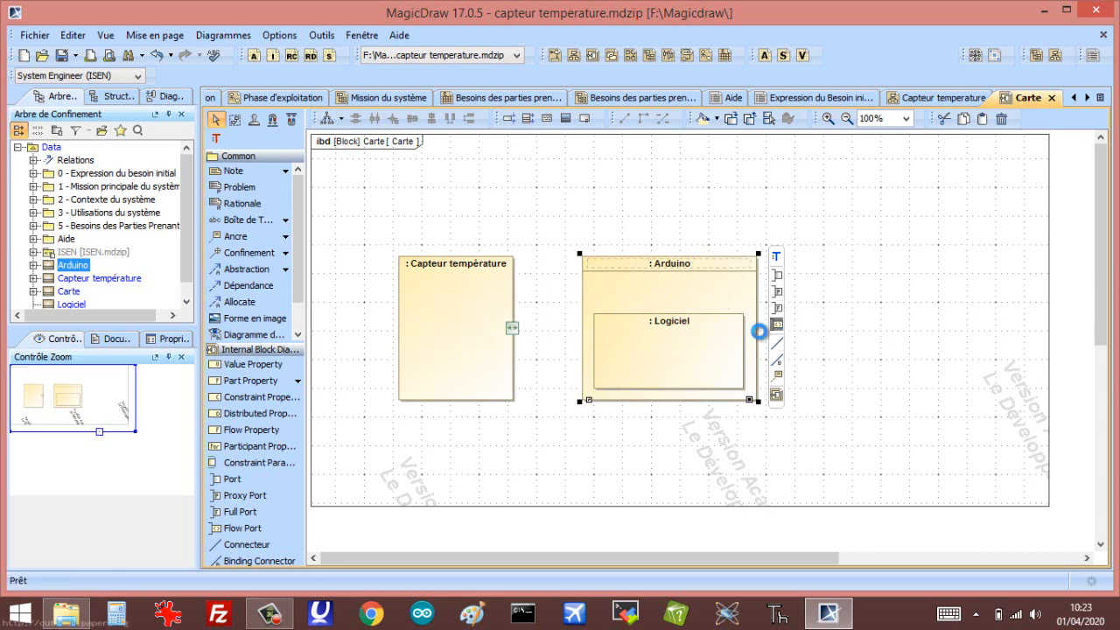
drag(755, 303, 583, 336)
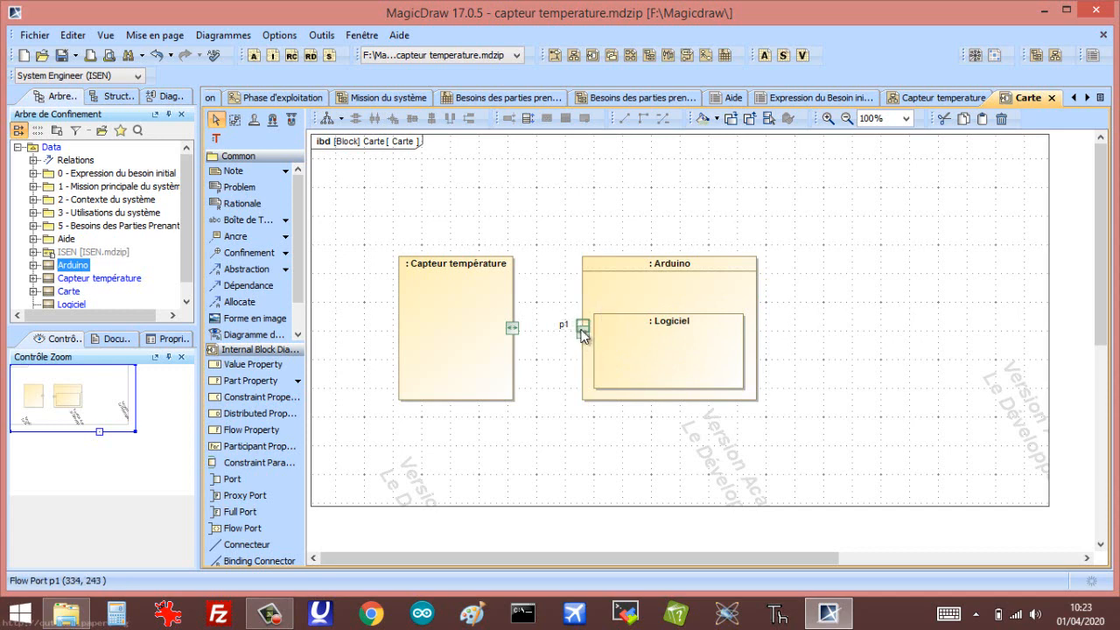
click(564, 321)
key(Delete)
Link the Capteur température flow port to the Arduino flow port with a connector and nudge the Arduino port level with it
click(515, 331)
click(539, 330)
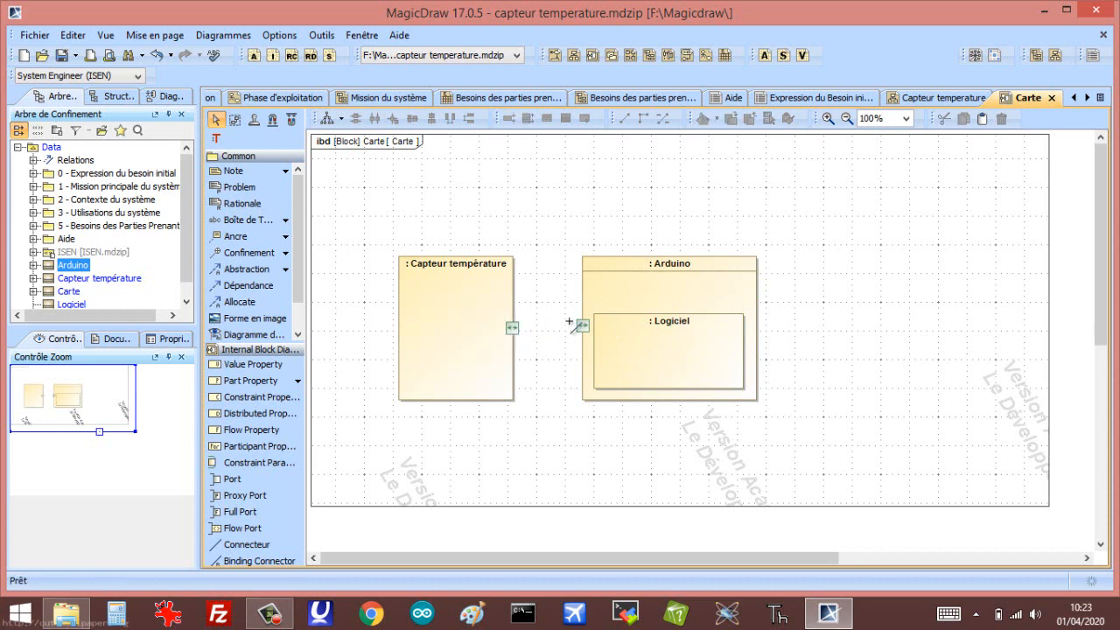
click(582, 326)
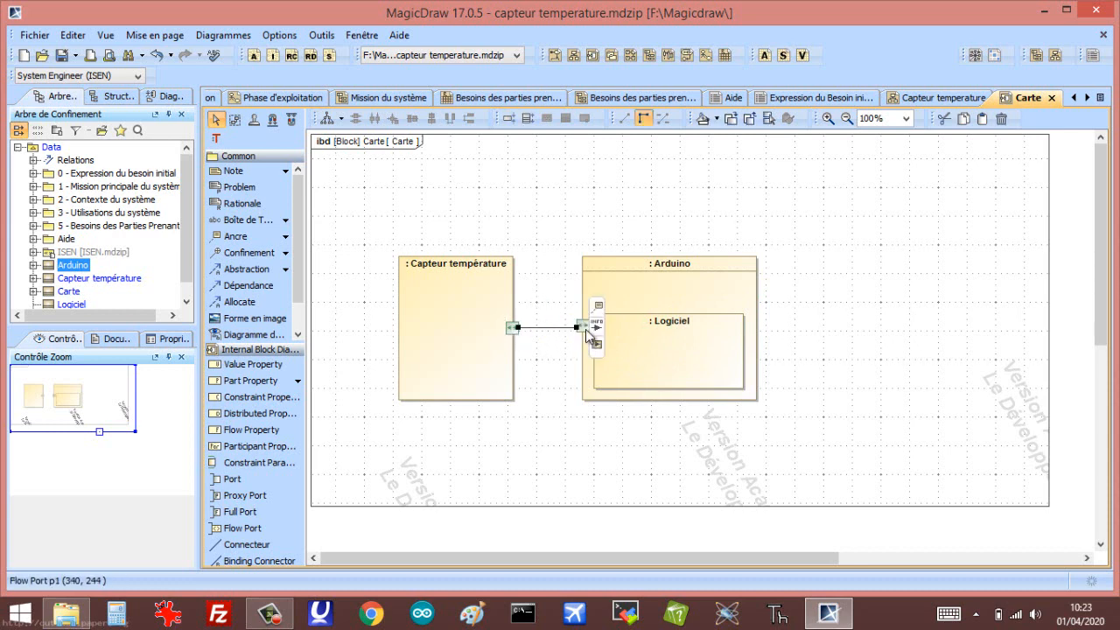
click(584, 331)
click(584, 337)
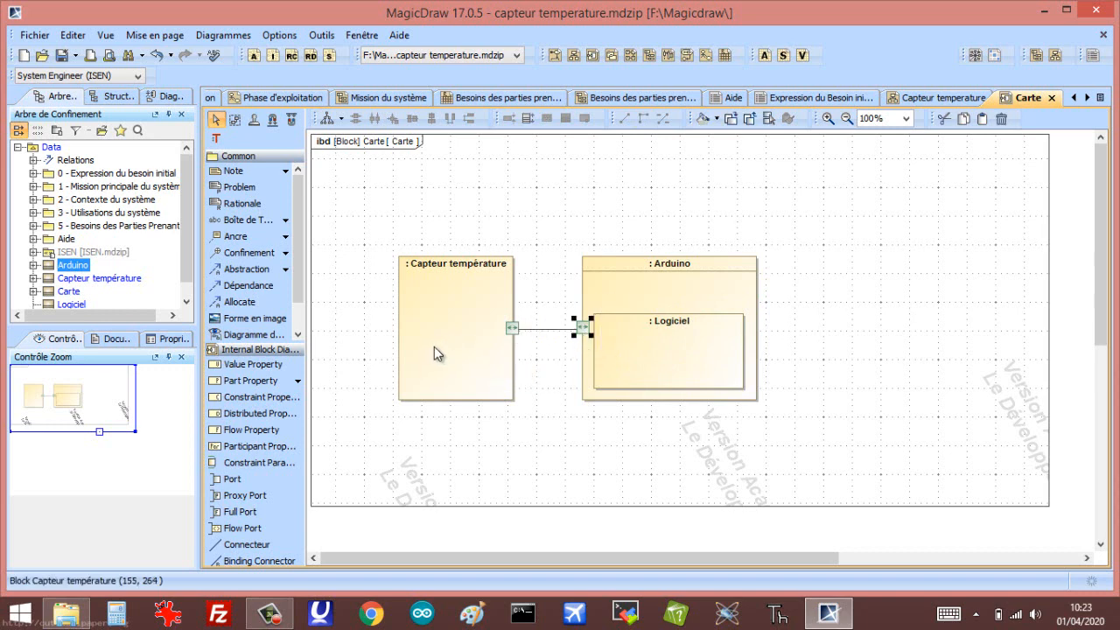
Add a second flow port to the Capteur température part and move it to the part's left edge
click(427, 312)
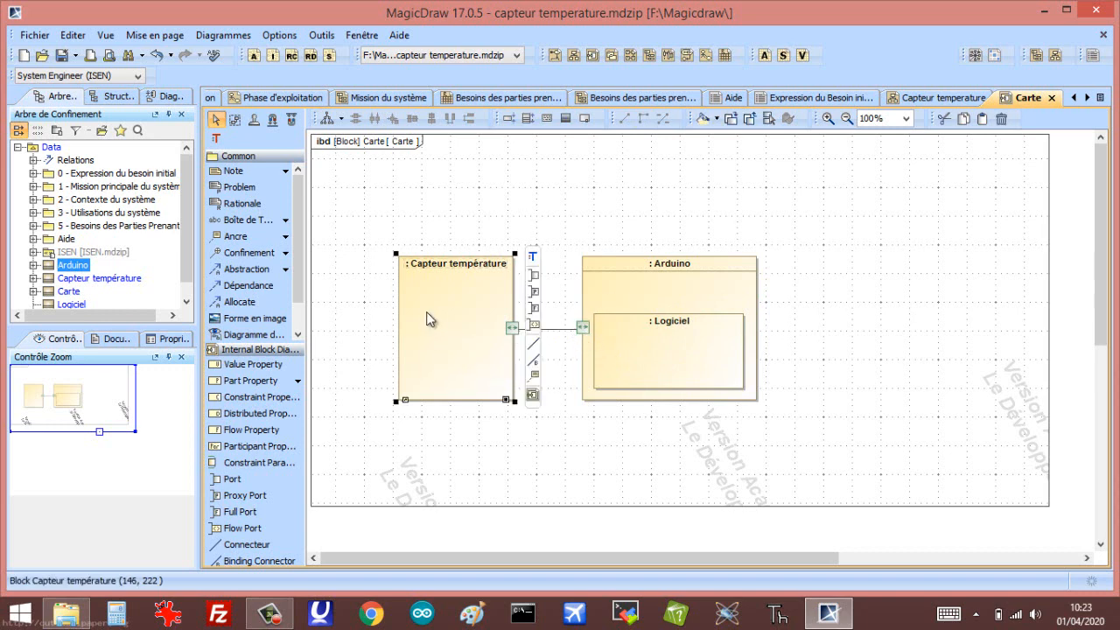
click(538, 329)
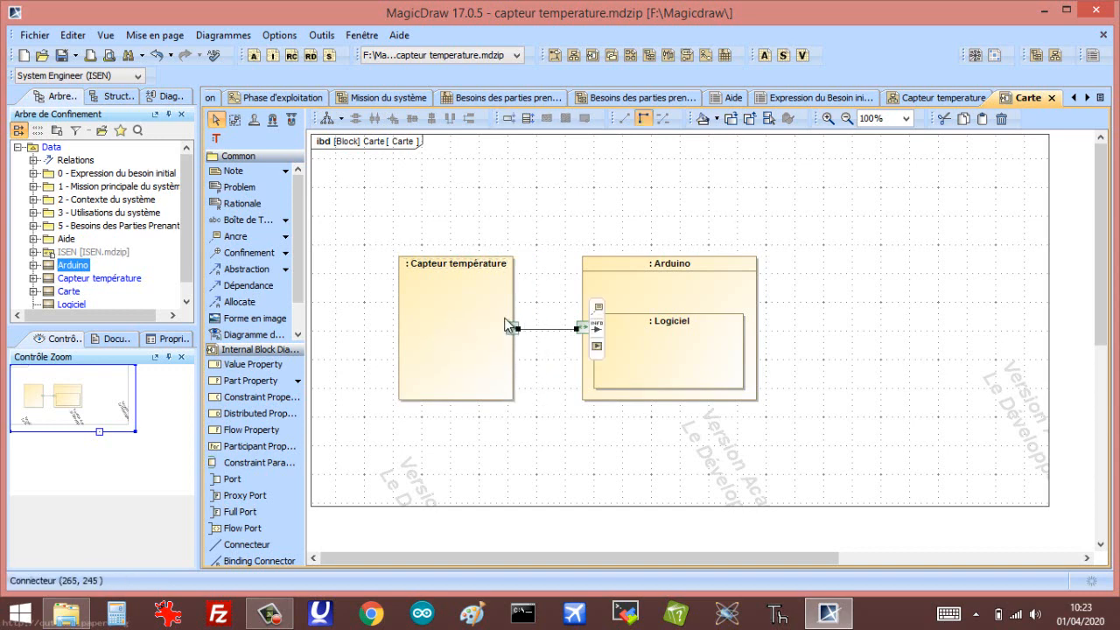
click(481, 306)
click(536, 325)
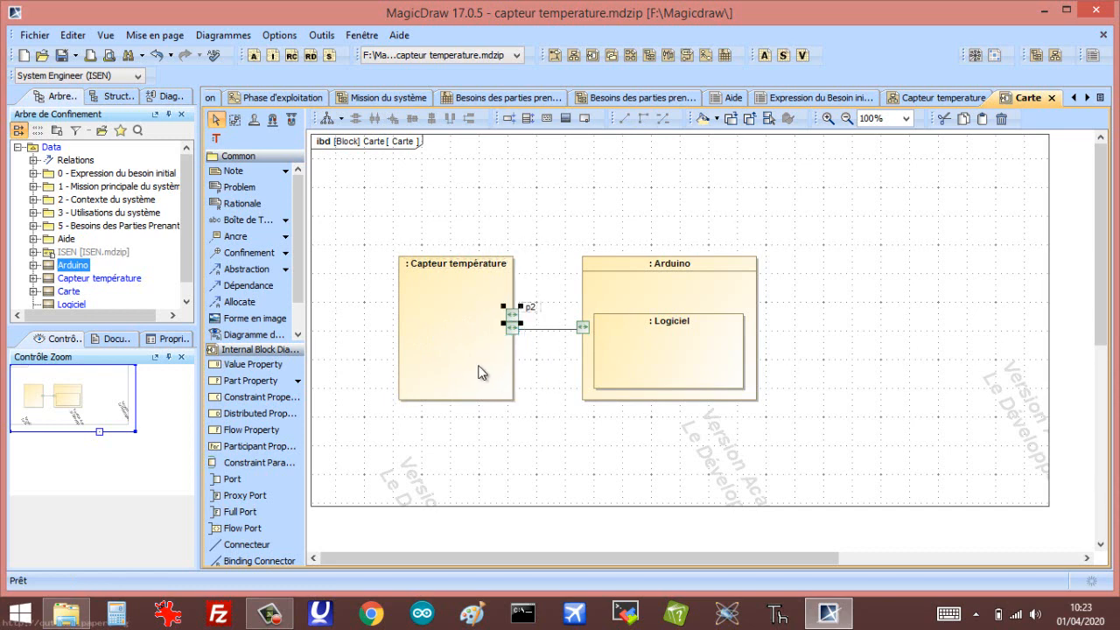
drag(516, 319, 396, 327)
Connect the sensor's left flow port to a new flow port on the left border of the Carte diagram frame
click(428, 323)
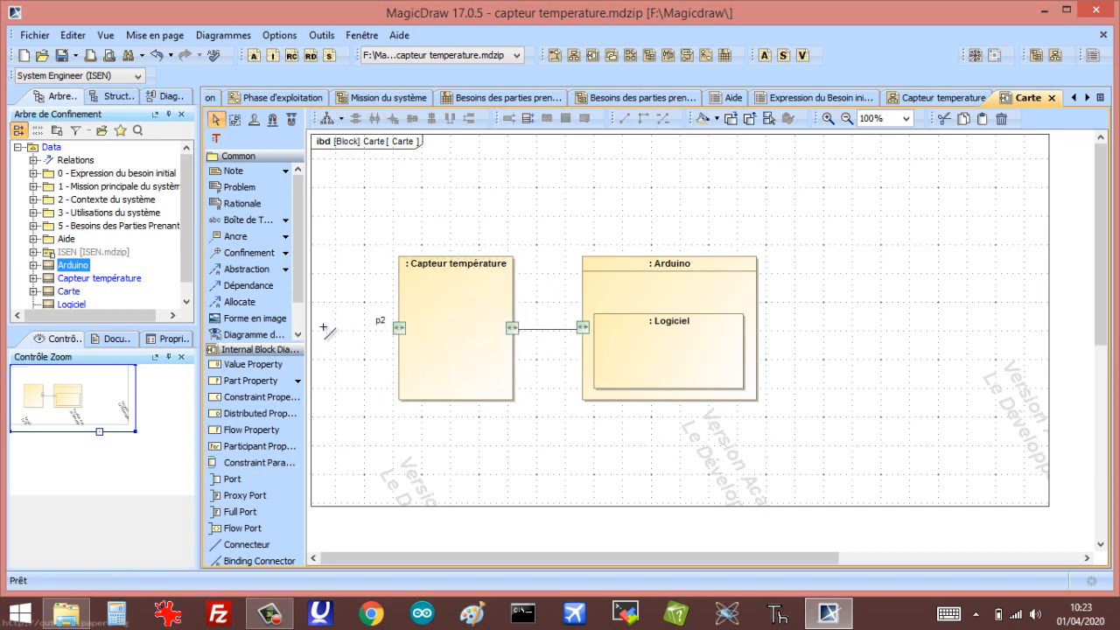
click(313, 330)
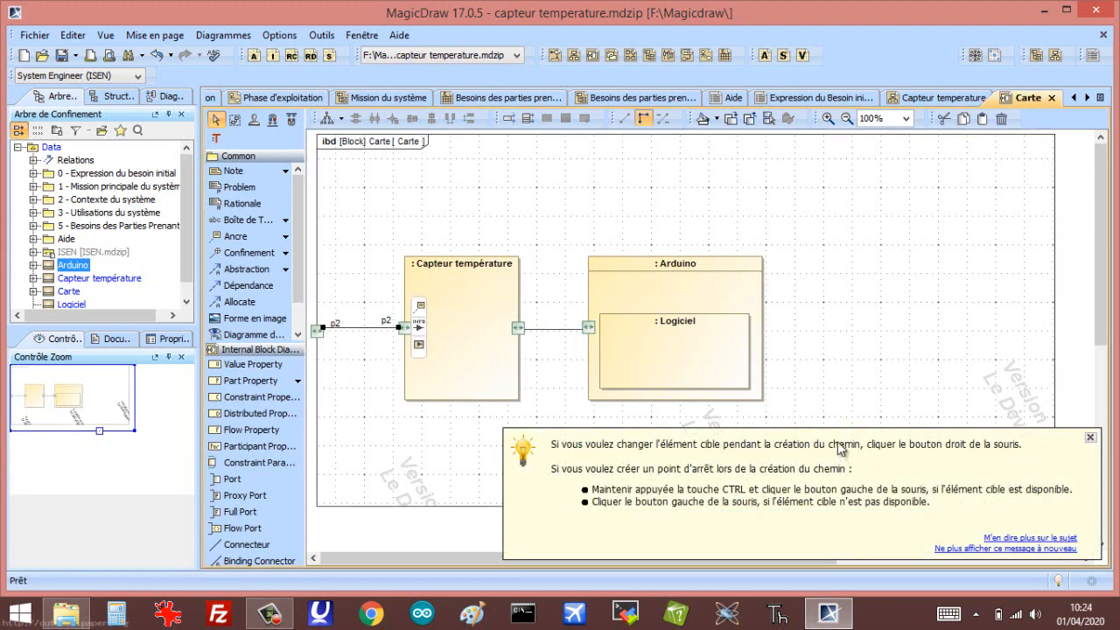
click(1090, 437)
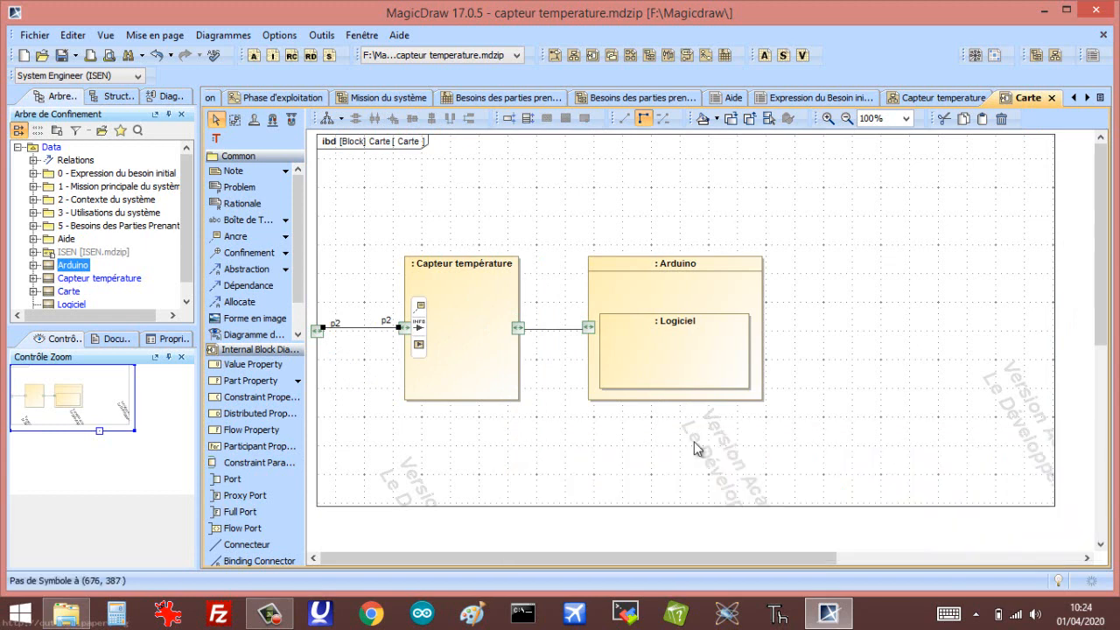
Remove the p2 name labels from the sensor's left flow port and the Carte frame's flow port
click(386, 326)
key(Delete)
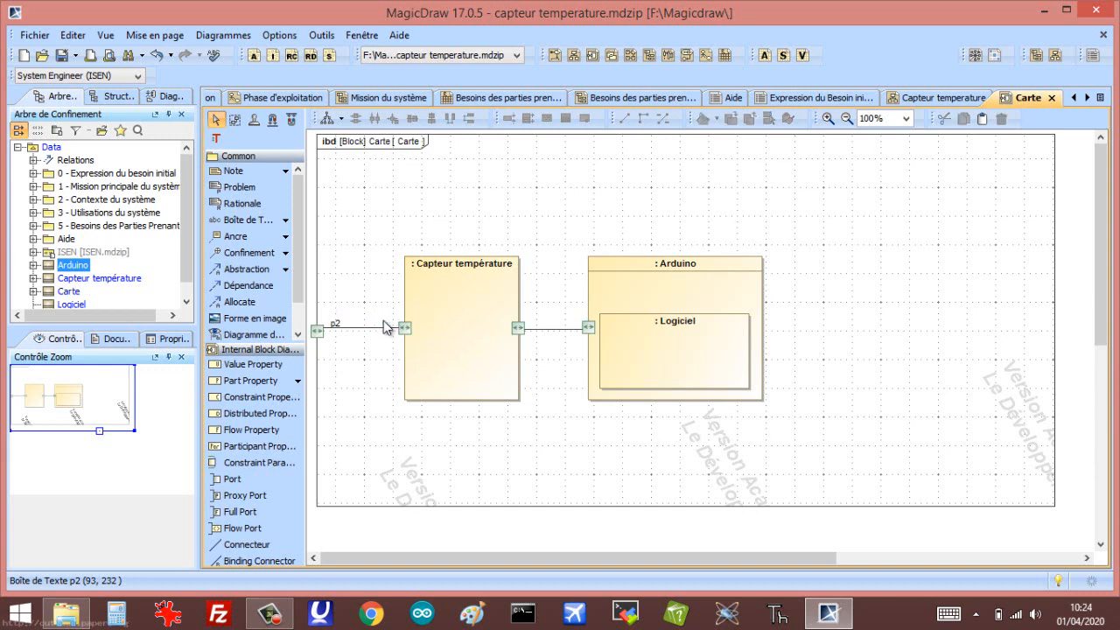
click(338, 328)
click(337, 328)
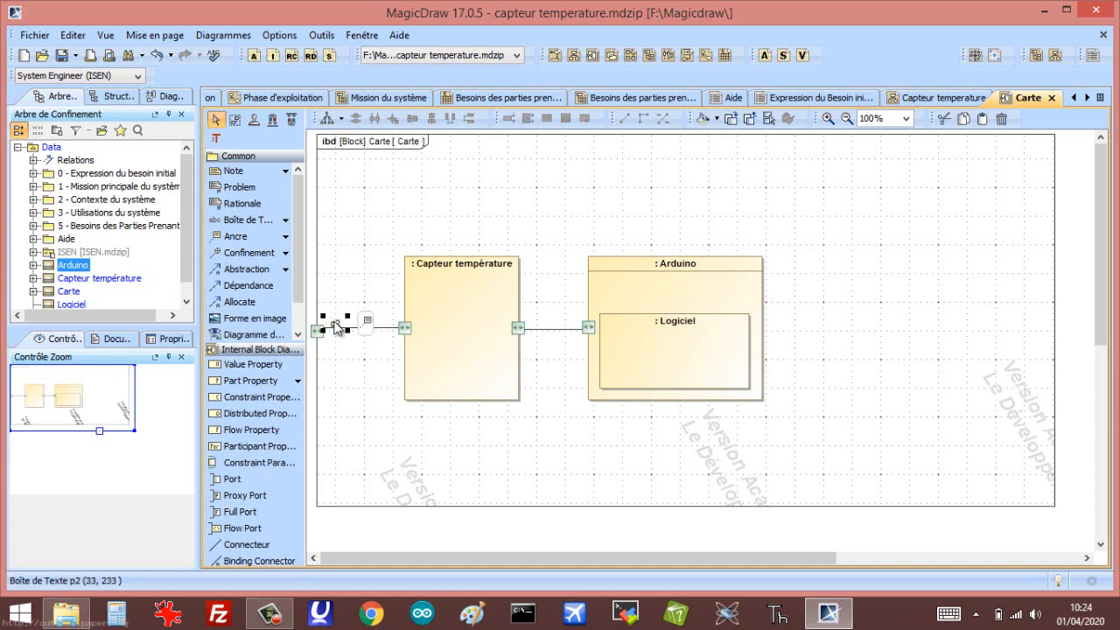
key(Delete)
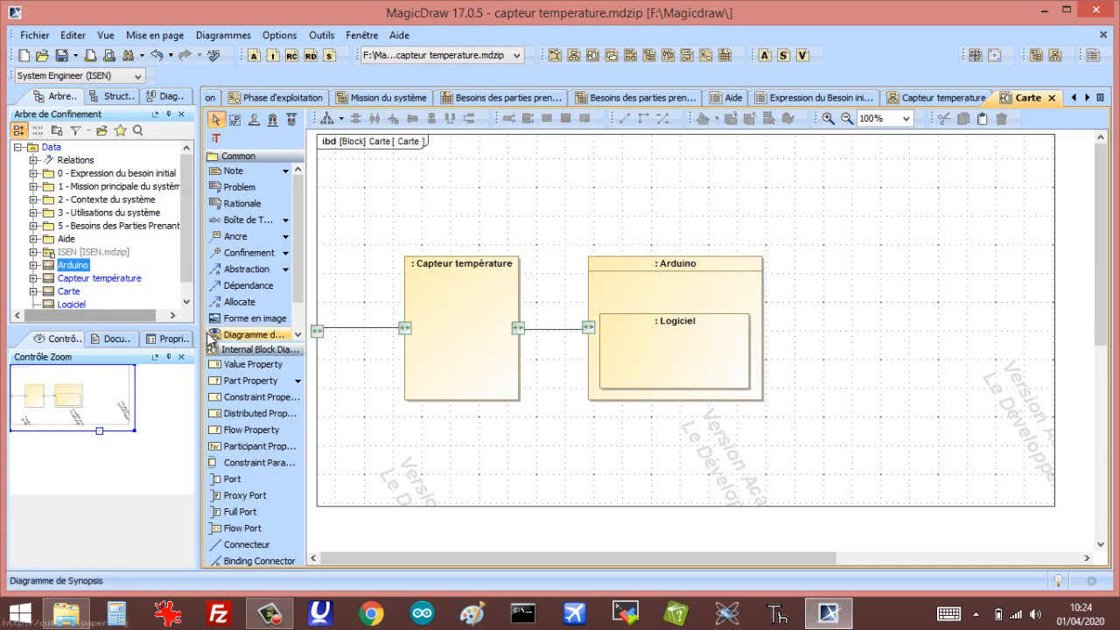
Try to align the Carte frame's flow port vertically with the sensor's left flow port
click(319, 329)
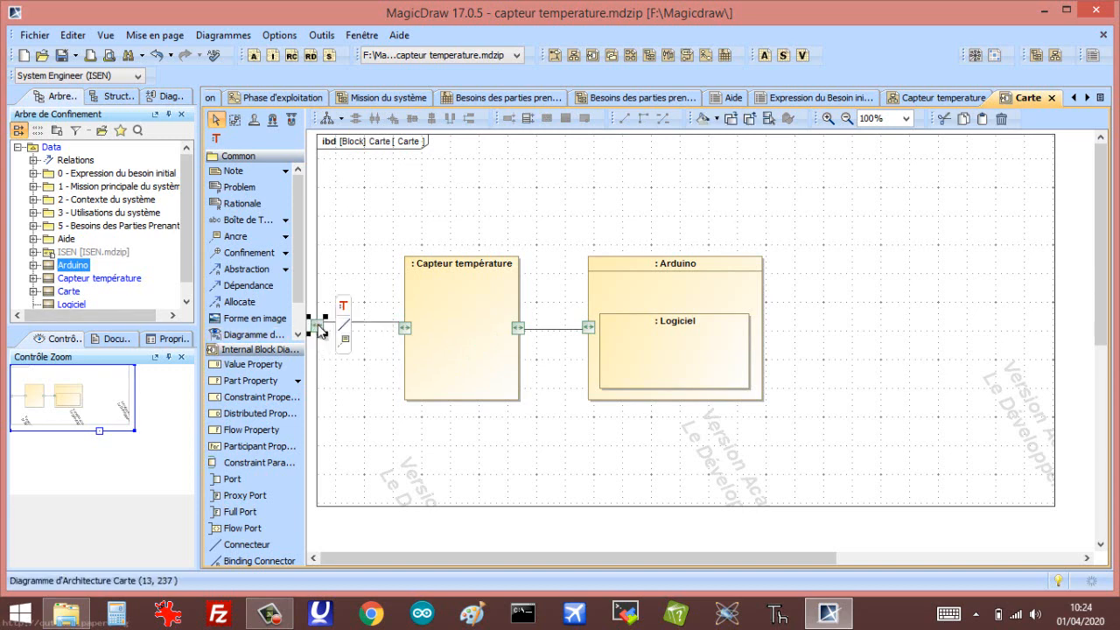
click(316, 335)
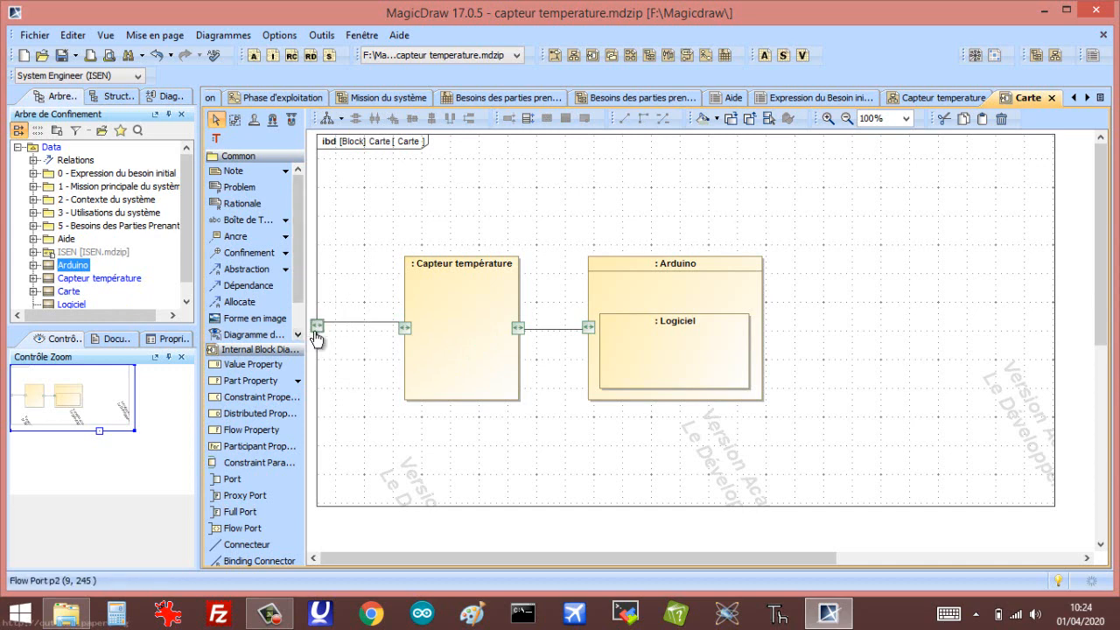
click(315, 333)
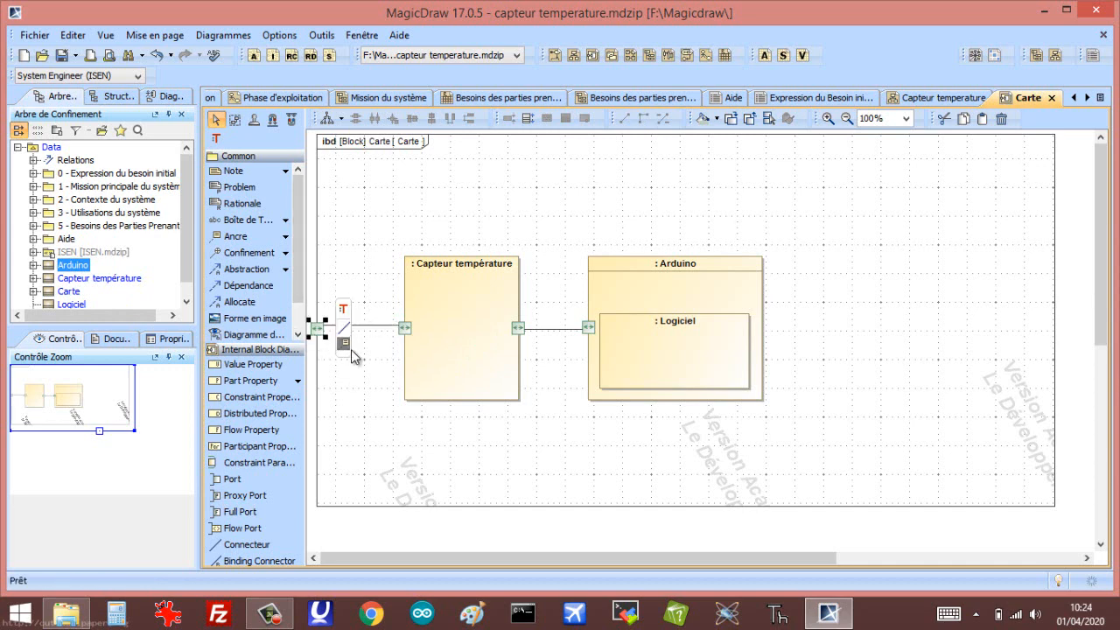
click(366, 237)
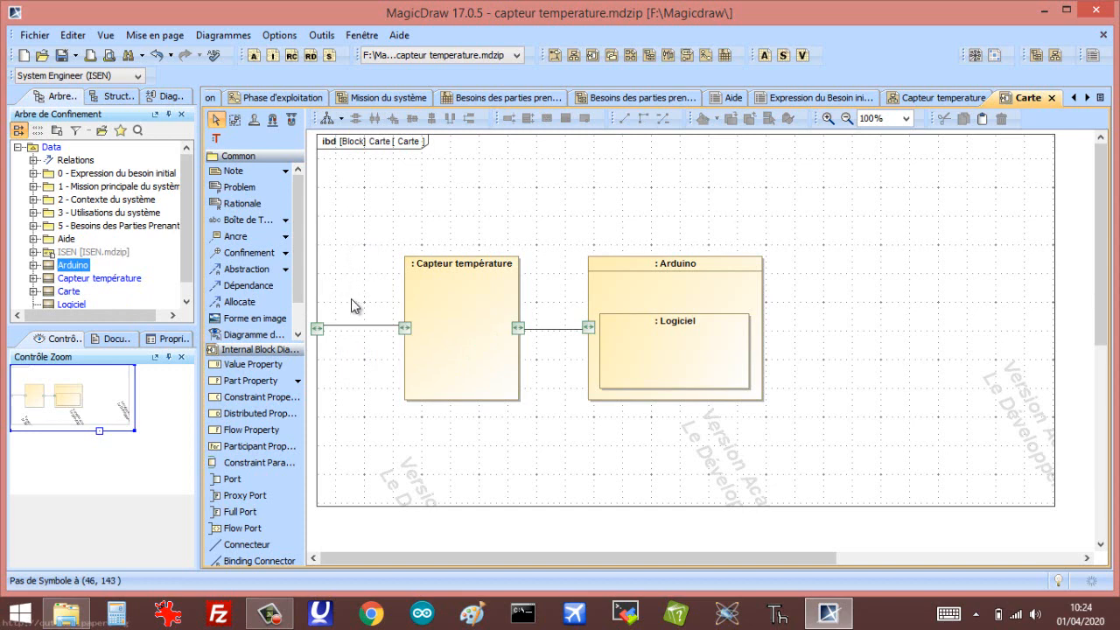
Set the direction of the flow port on the left edge of Capteur température to in
click(406, 328)
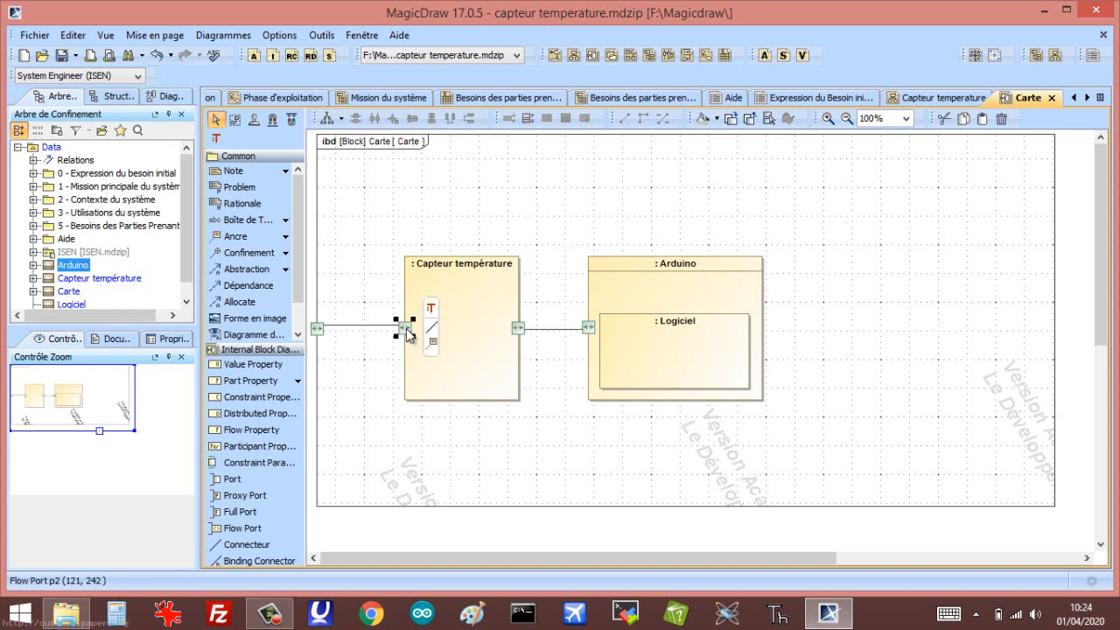
double_click(406, 328)
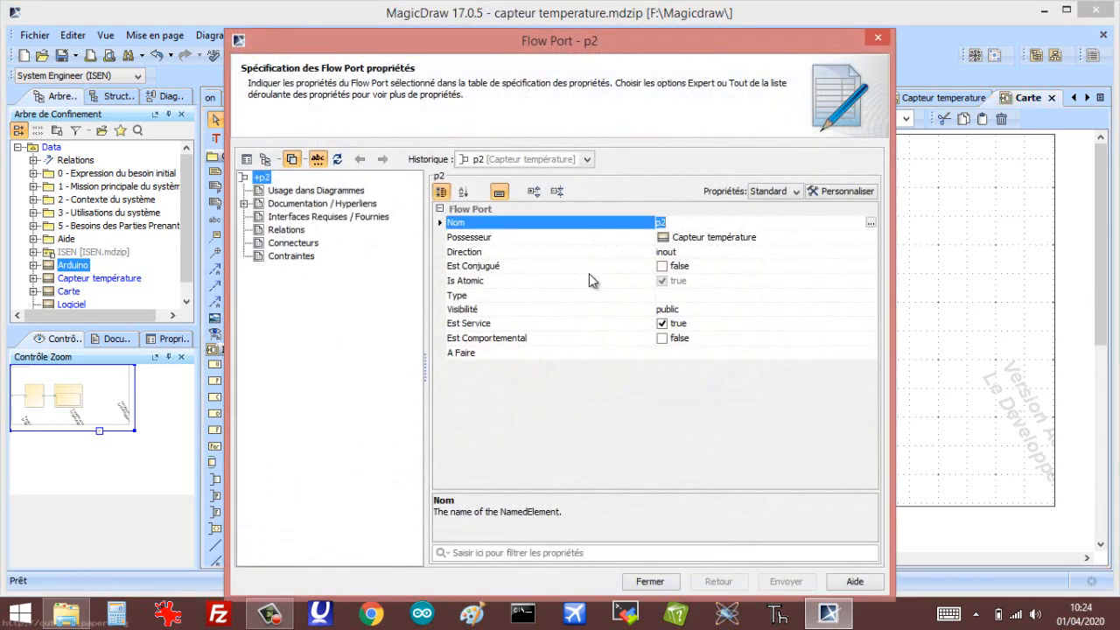
click(664, 253)
click(663, 268)
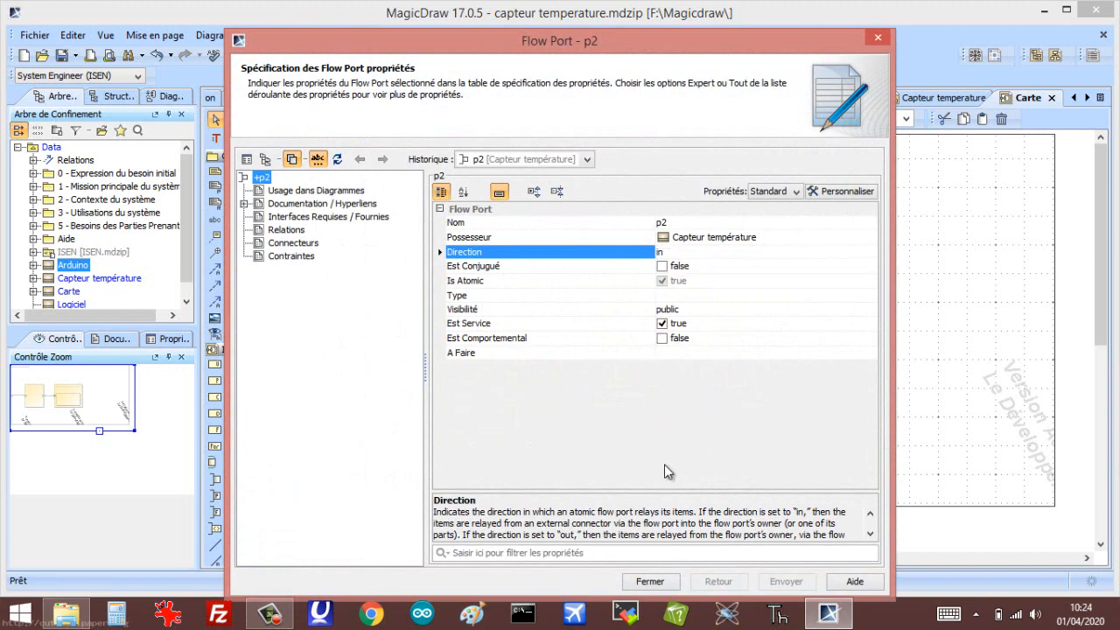
click(647, 582)
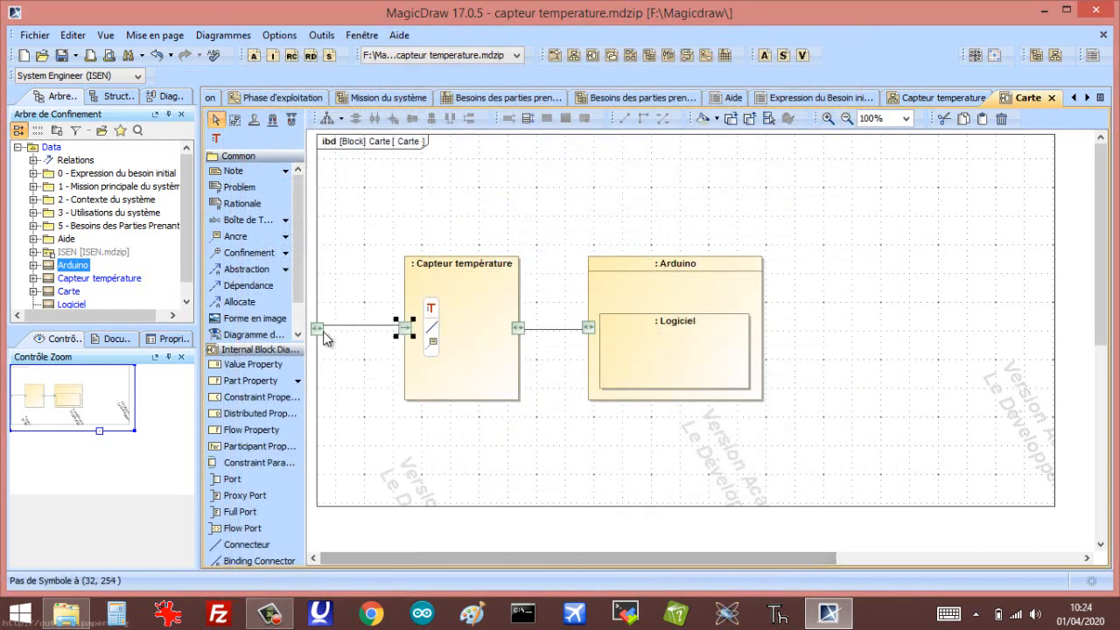
Set the direction of the Carte frame's flow port to in and nudge the port slightly down along the border
double_click(316, 332)
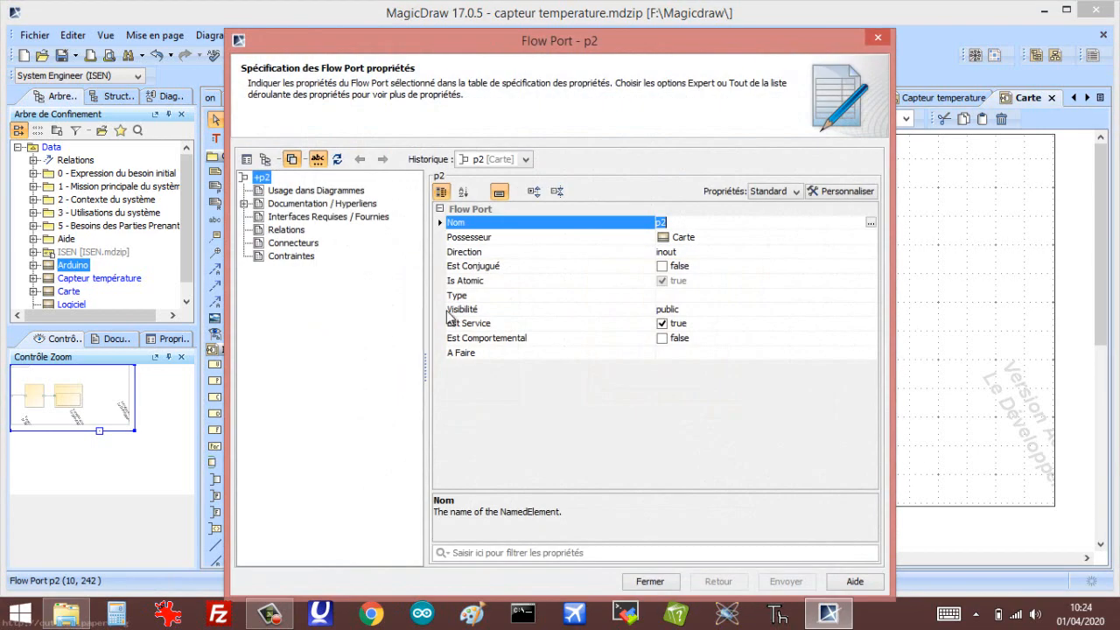
click(666, 252)
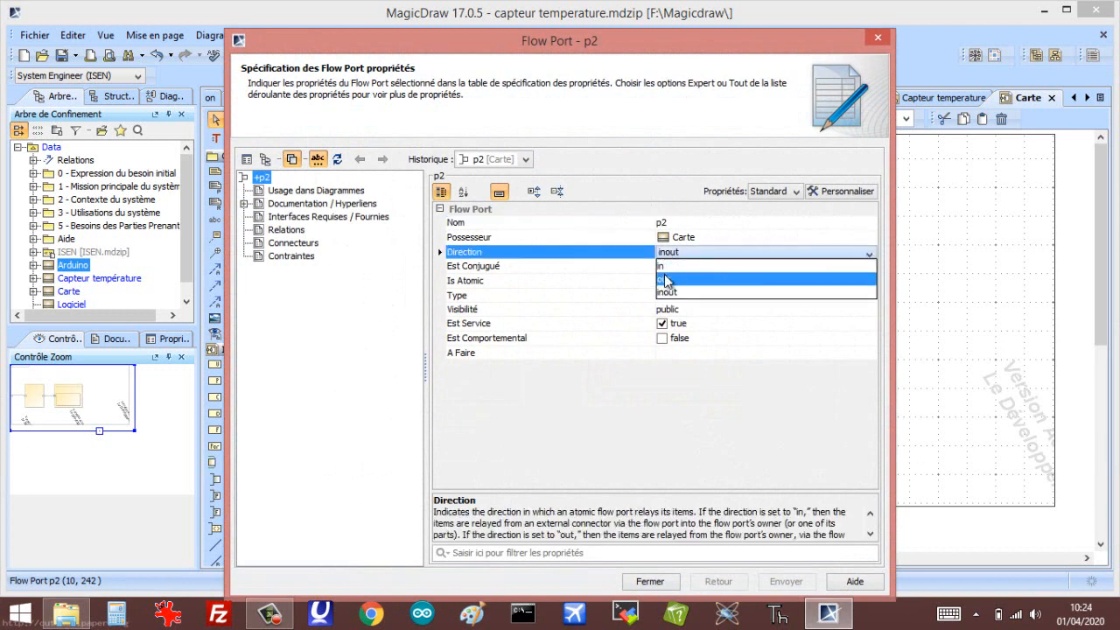
click(662, 267)
click(669, 253)
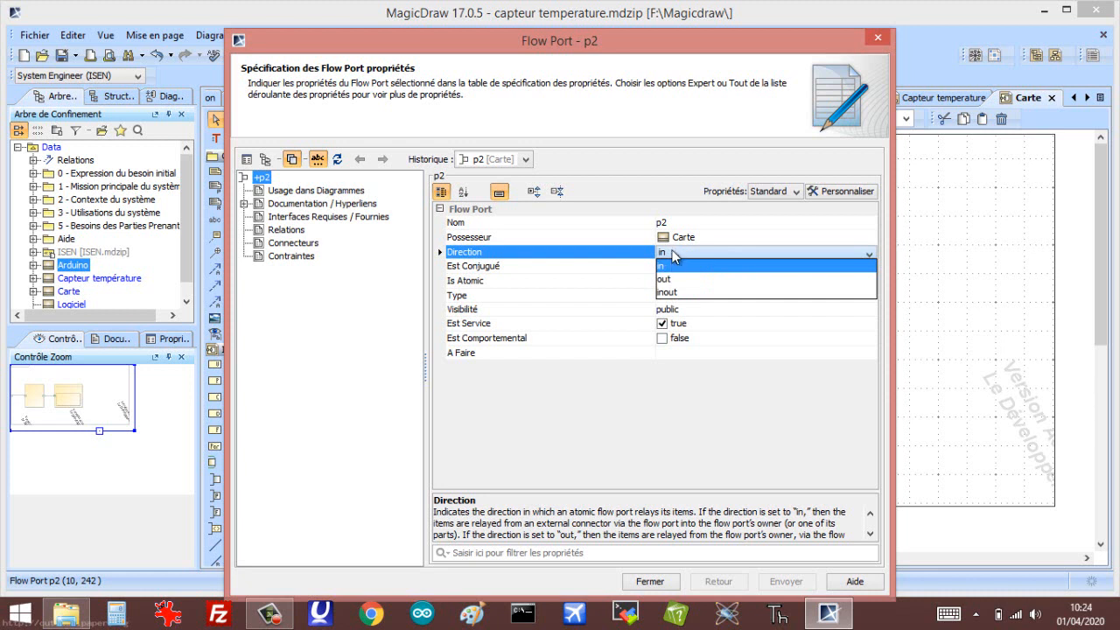
click(672, 253)
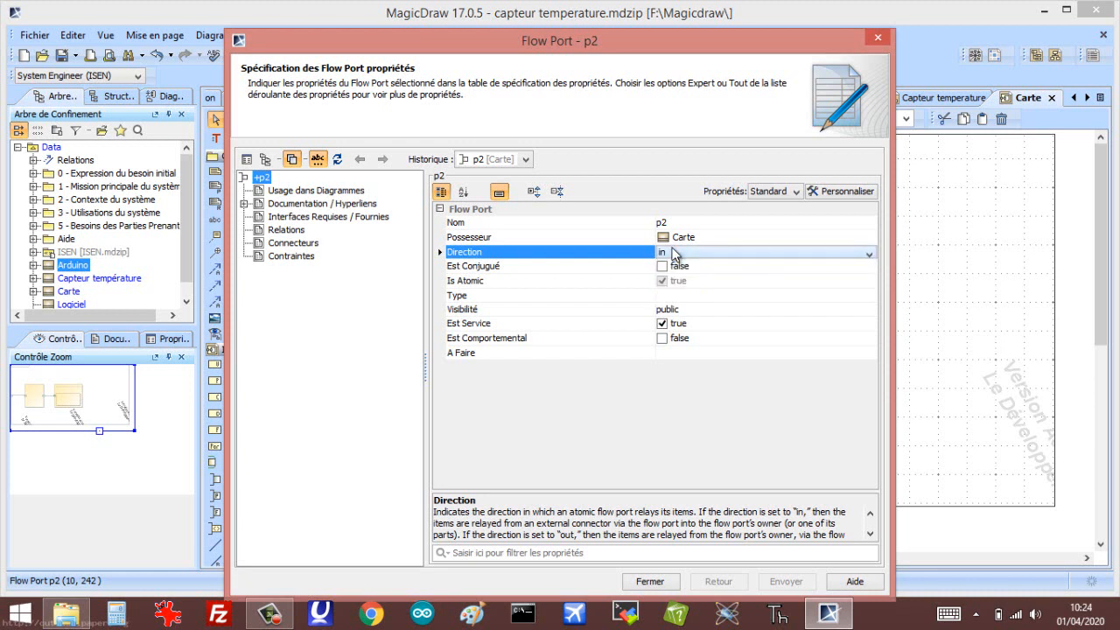
click(647, 582)
drag(317, 326, 320, 330)
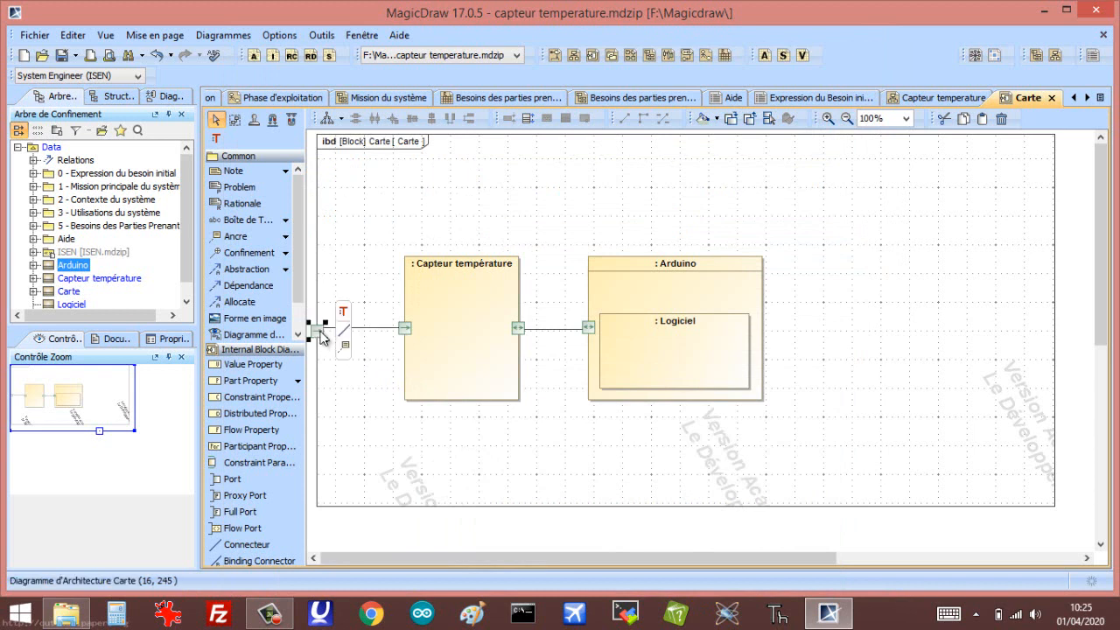
click(346, 346)
click(317, 330)
click(345, 341)
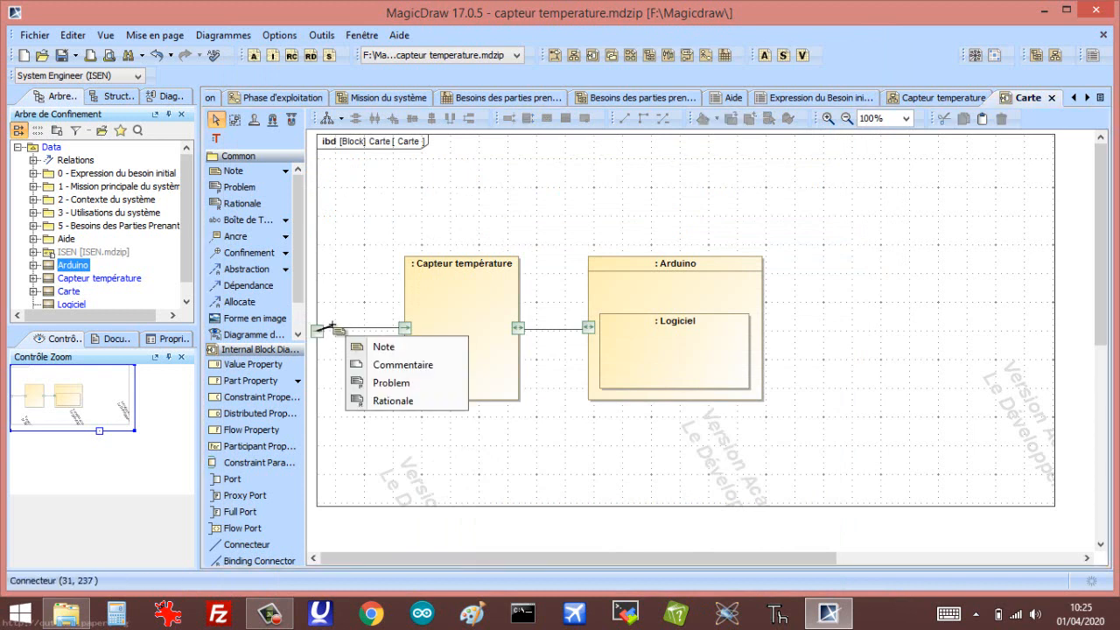
key(Escape)
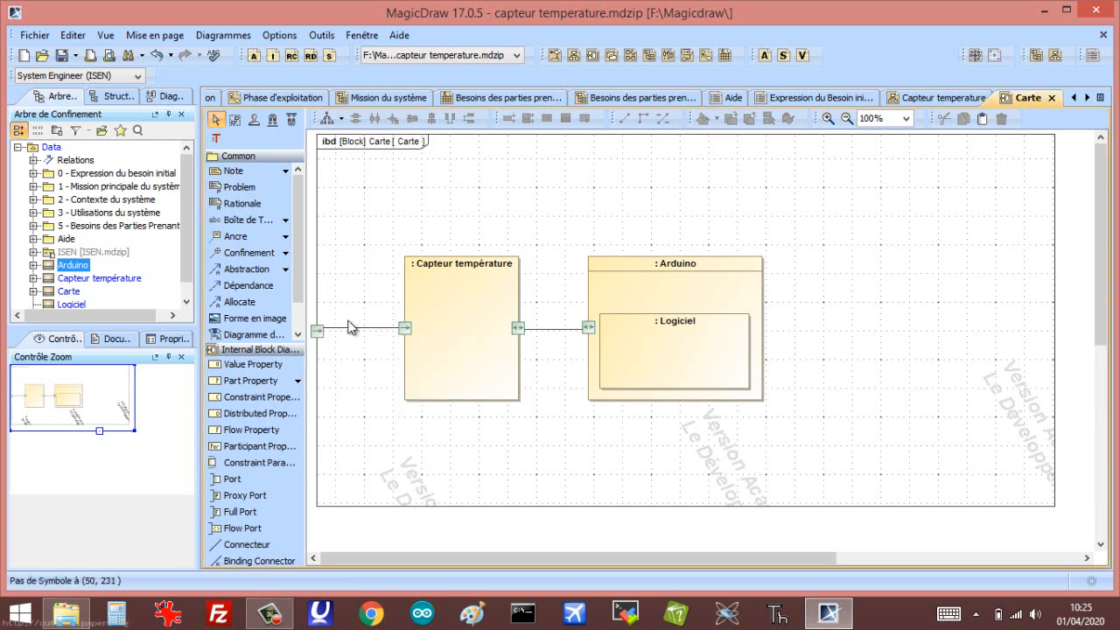
Anchor a note reading "Analogique" to the connector between the Carte frame and Capteur température, placed above the connector
click(350, 328)
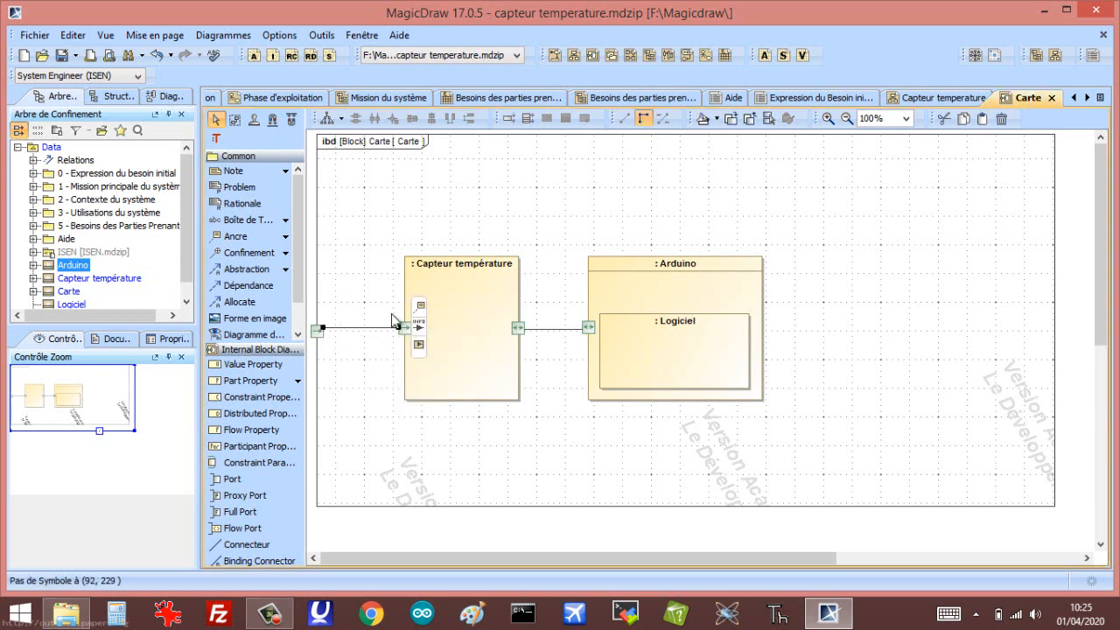
click(420, 306)
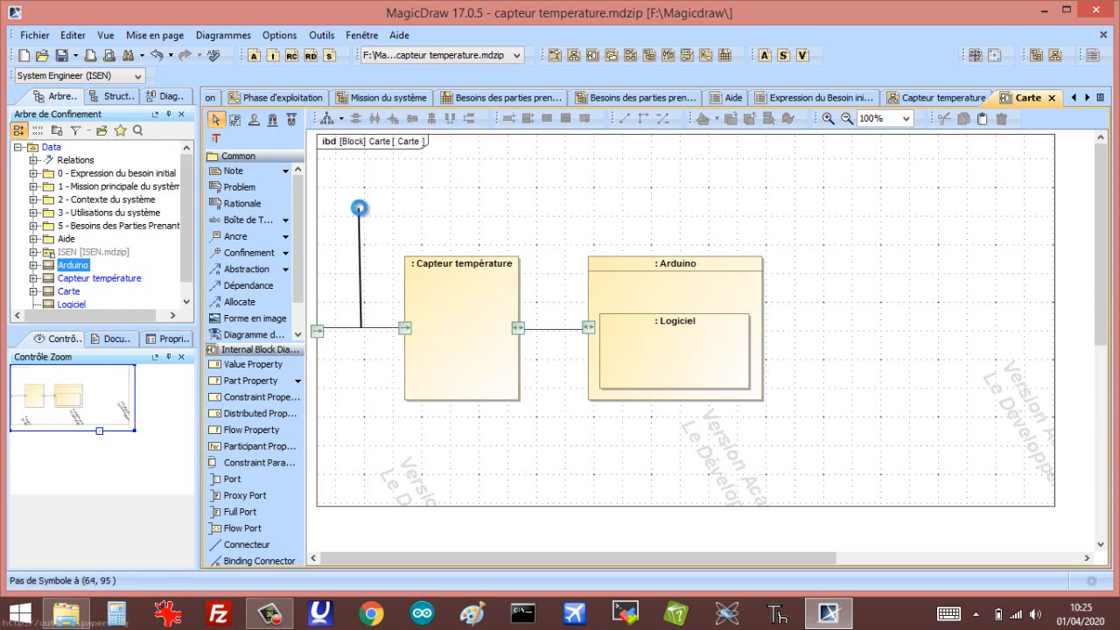
click(362, 211)
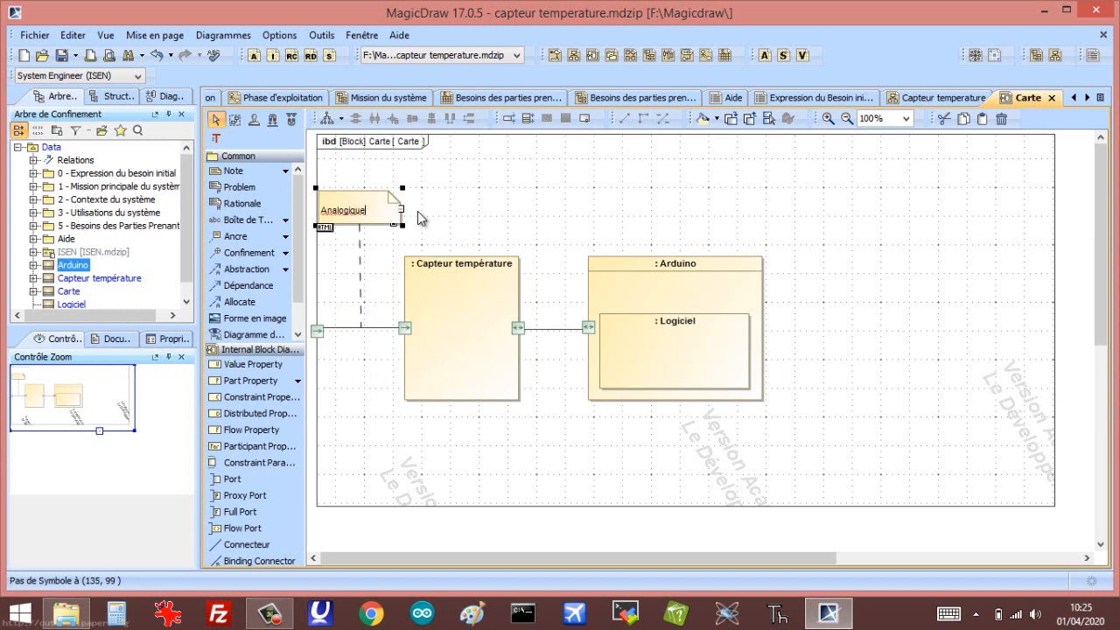
click(524, 239)
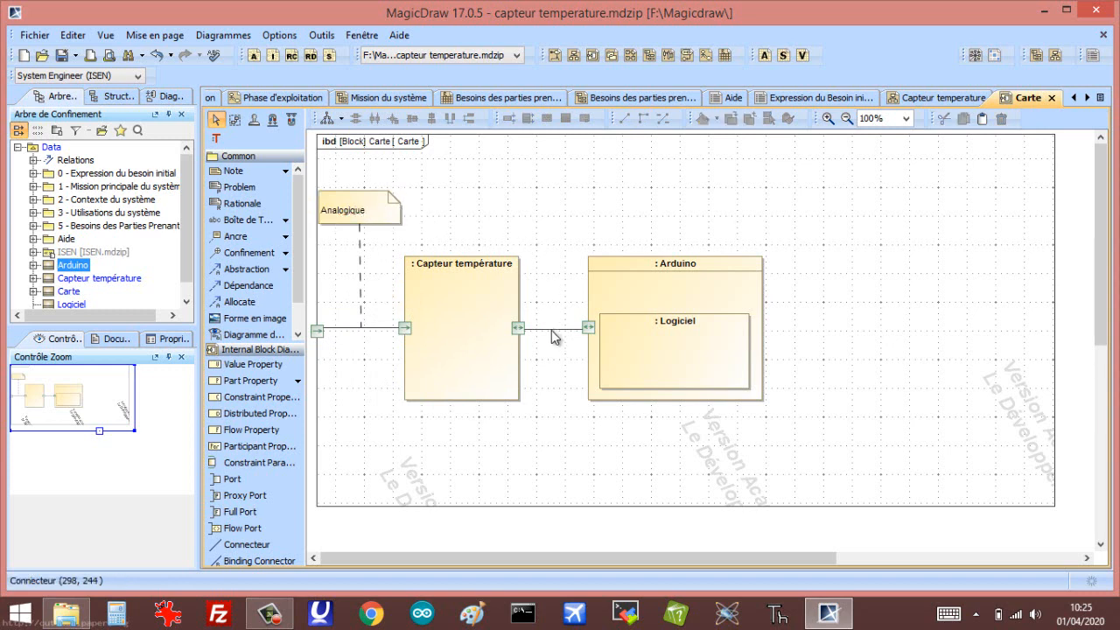
Anchor a two-line note reading "Numérique" and "Série asynchrone" to the connector between Capteur température and Arduino
click(552, 333)
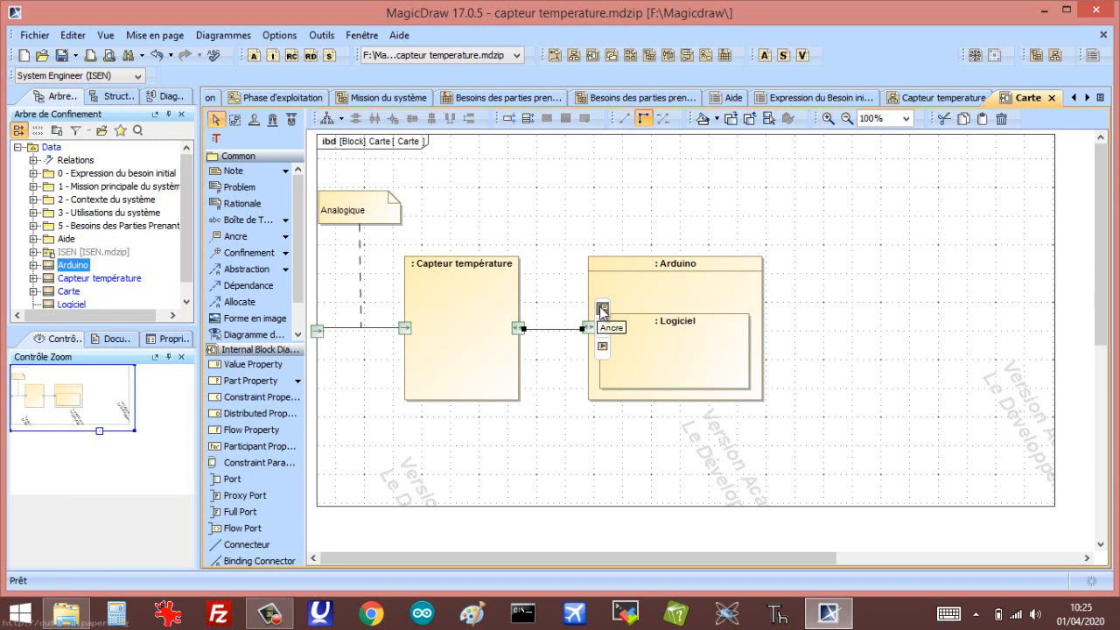
drag(601, 311, 561, 214)
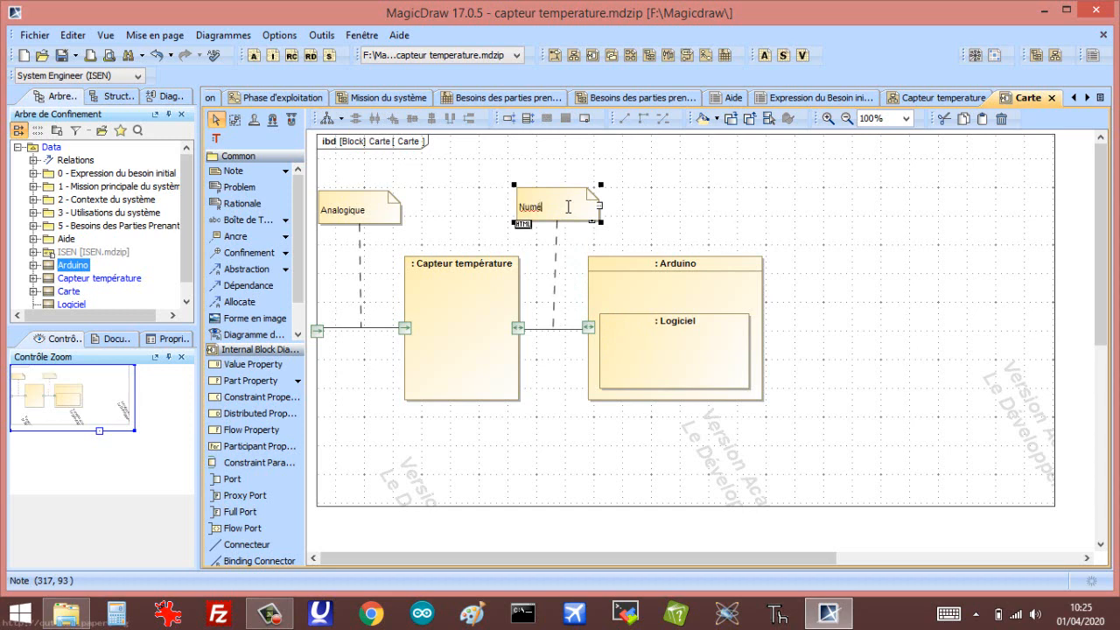
text(Numérique)
key(Return)
click(665, 203)
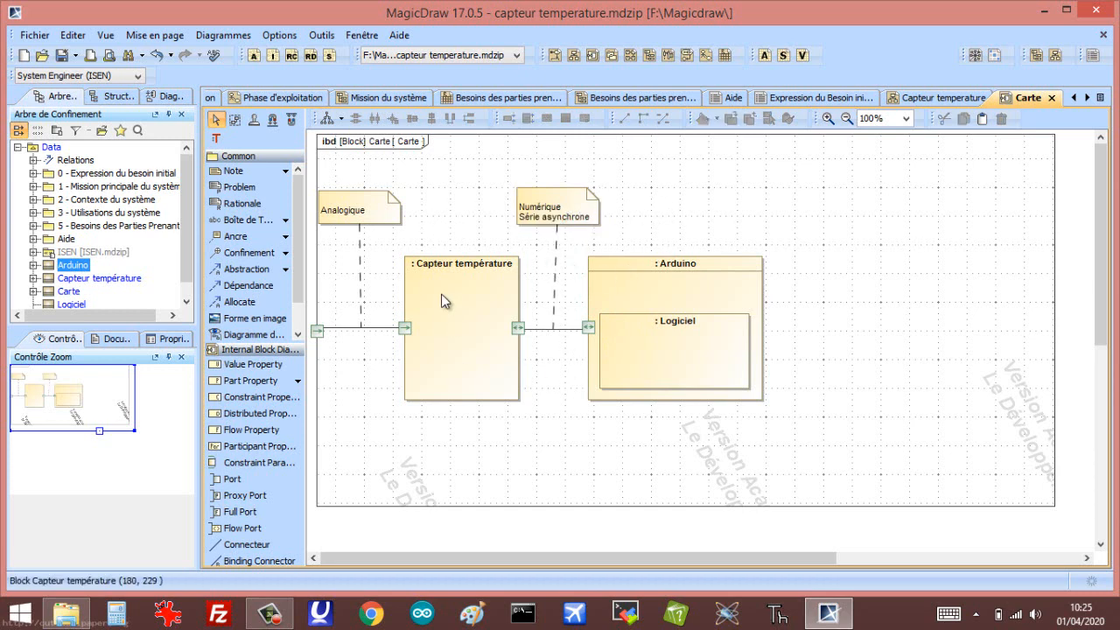
Switch to Chrome and search Google for dht11
click(371, 615)
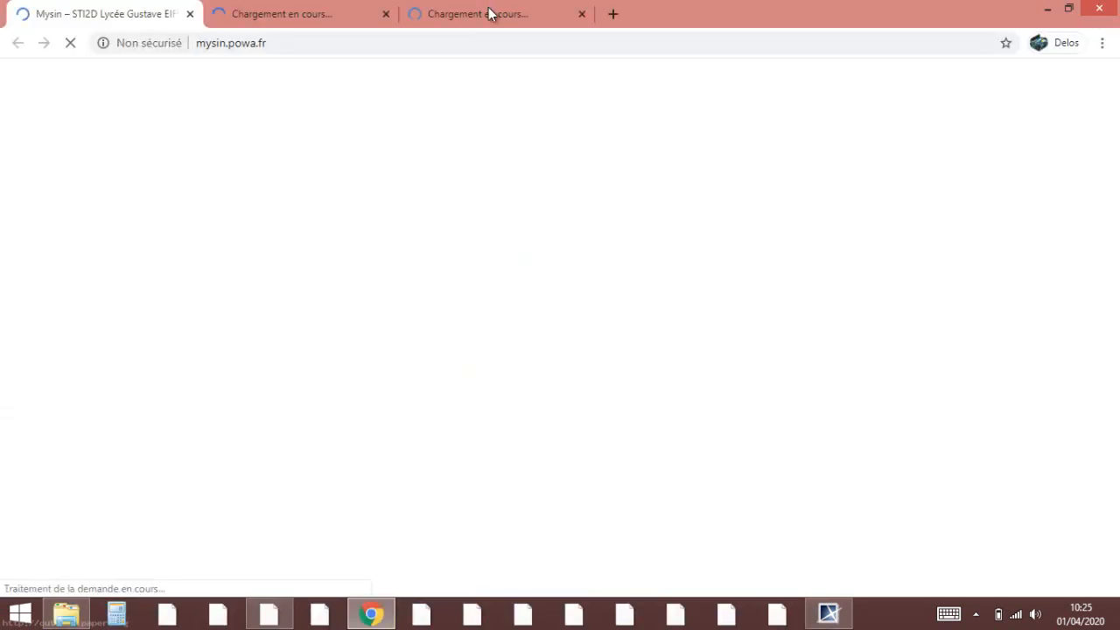
click(488, 13)
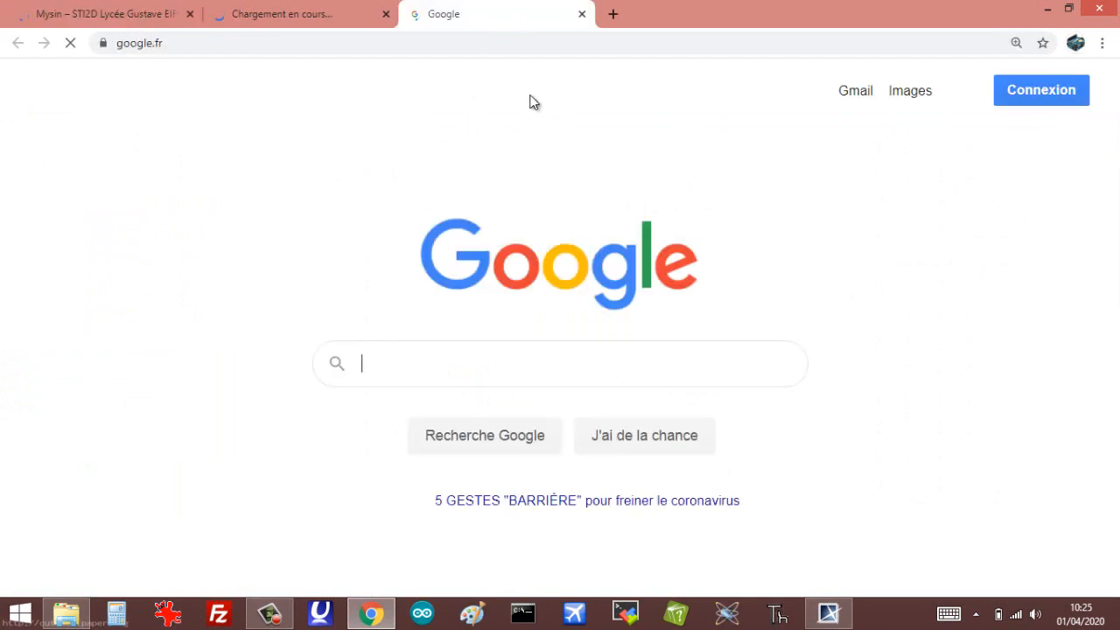
click(425, 357)
text(dht)
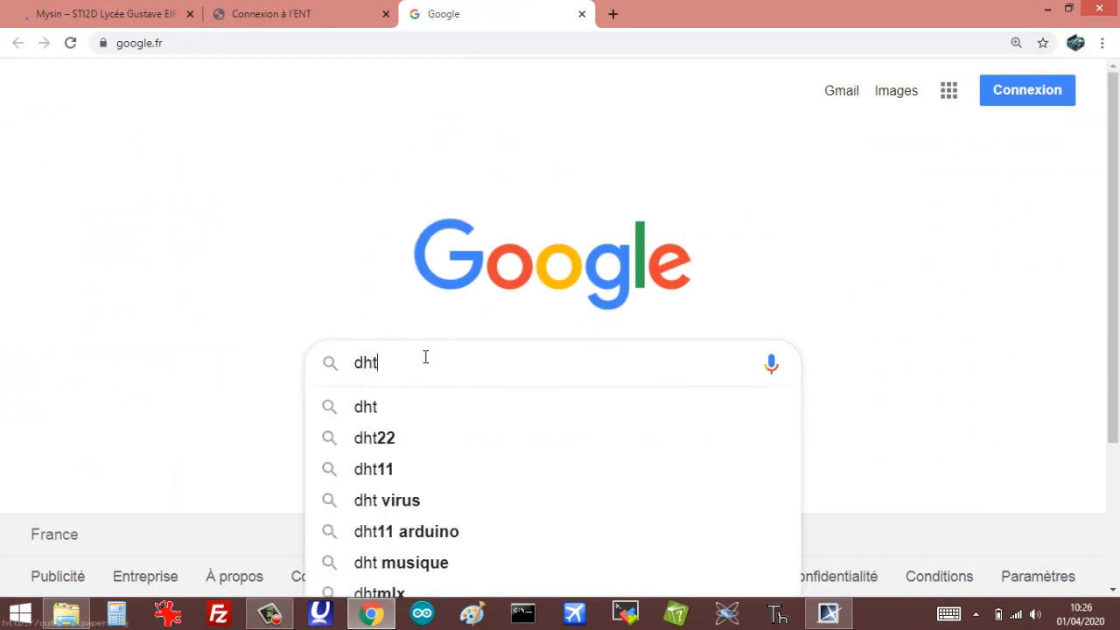
text(11)
key(Return)
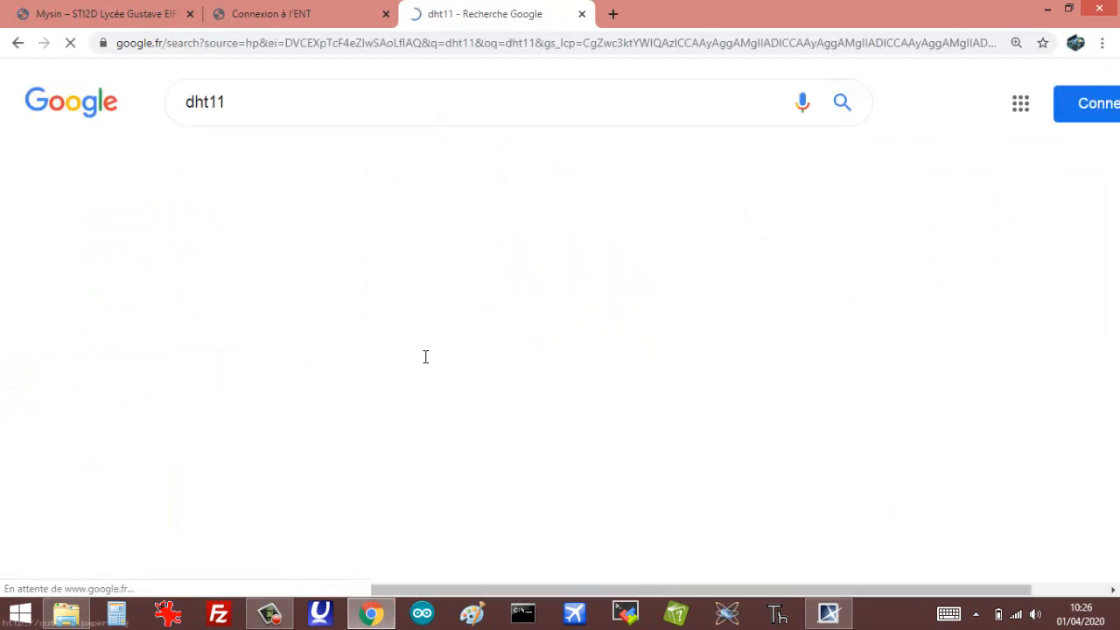
Show the image results for dht11, preview the bare blue sensor from vs-elec.fr, and copy its picture
click(293, 166)
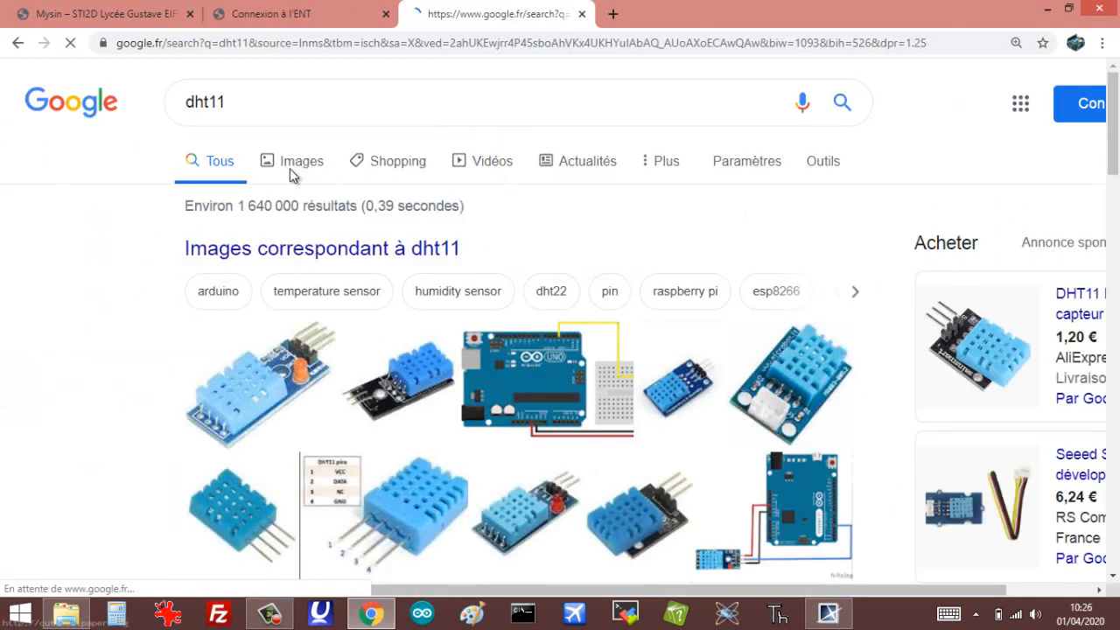
scroll(377, 280, down, 4)
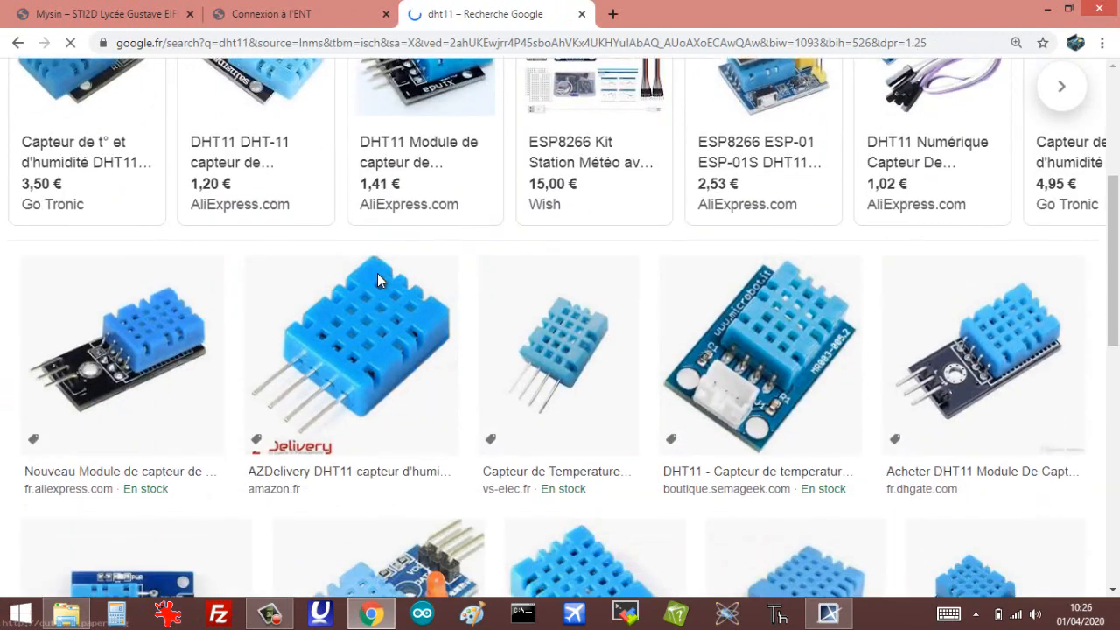
click(553, 286)
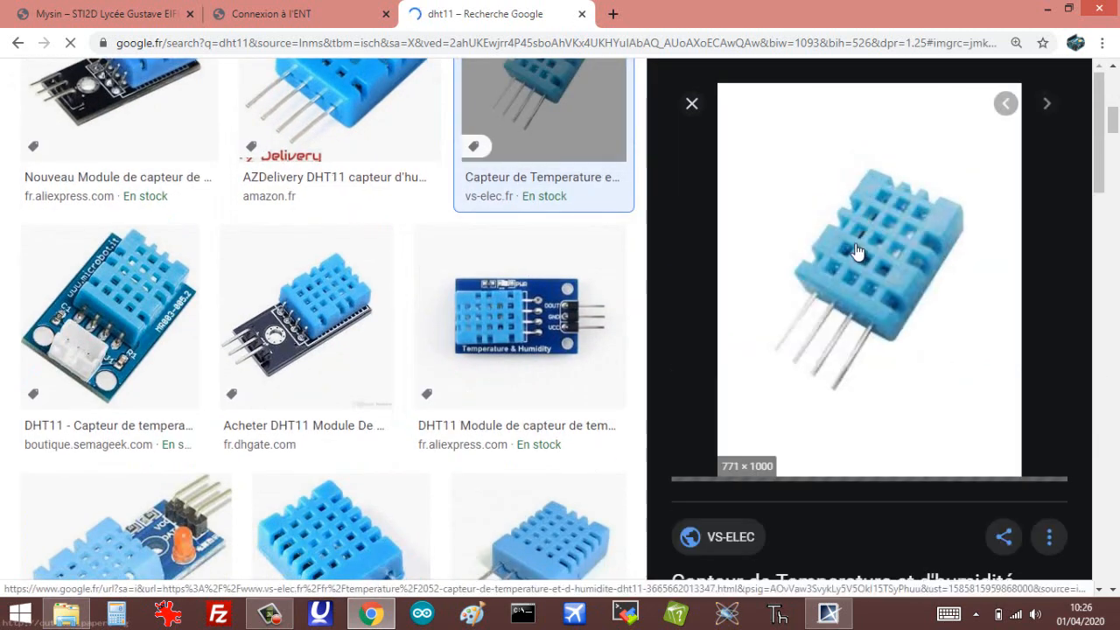
right_click(855, 243)
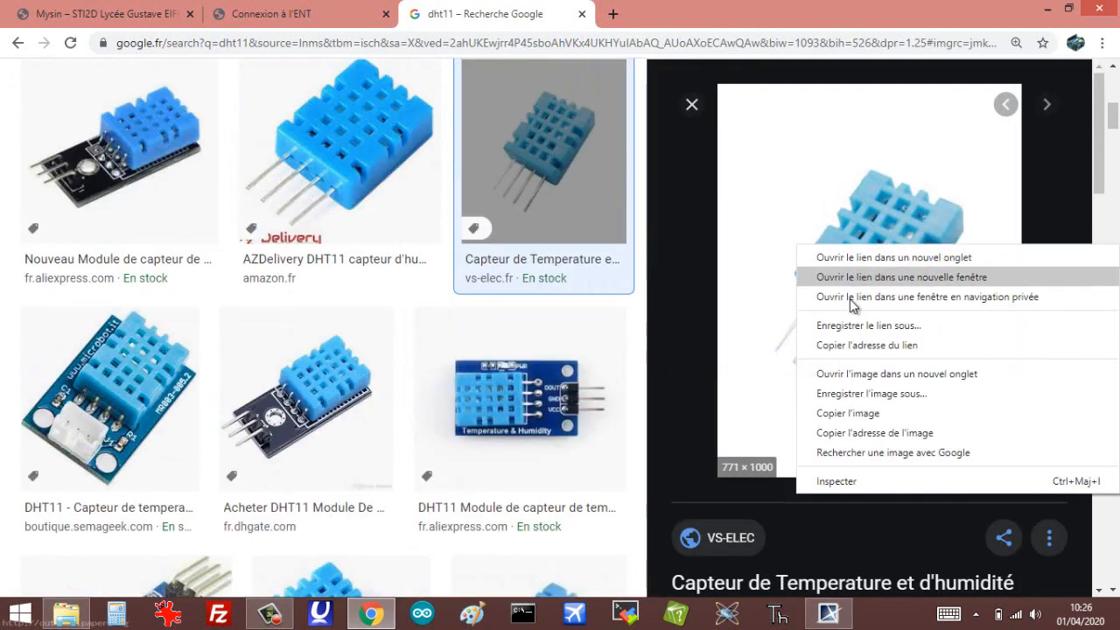
click(847, 413)
Switch to IrfanView, paste the copied sensor picture, and cut out the area tightly around the sensor
click(165, 615)
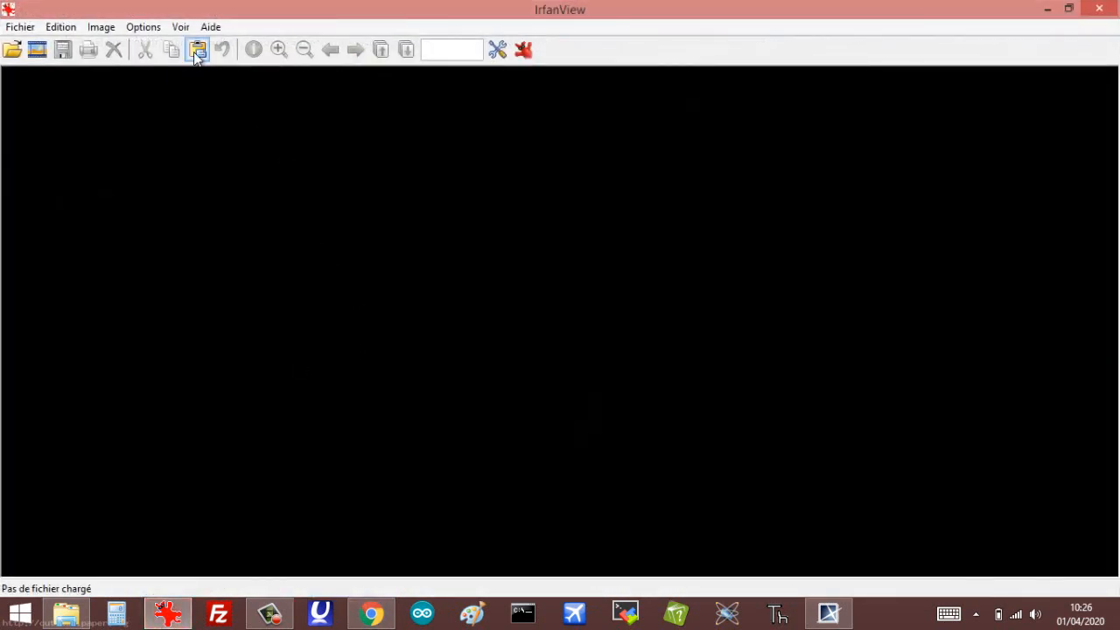
click(196, 50)
drag(424, 174, 688, 471)
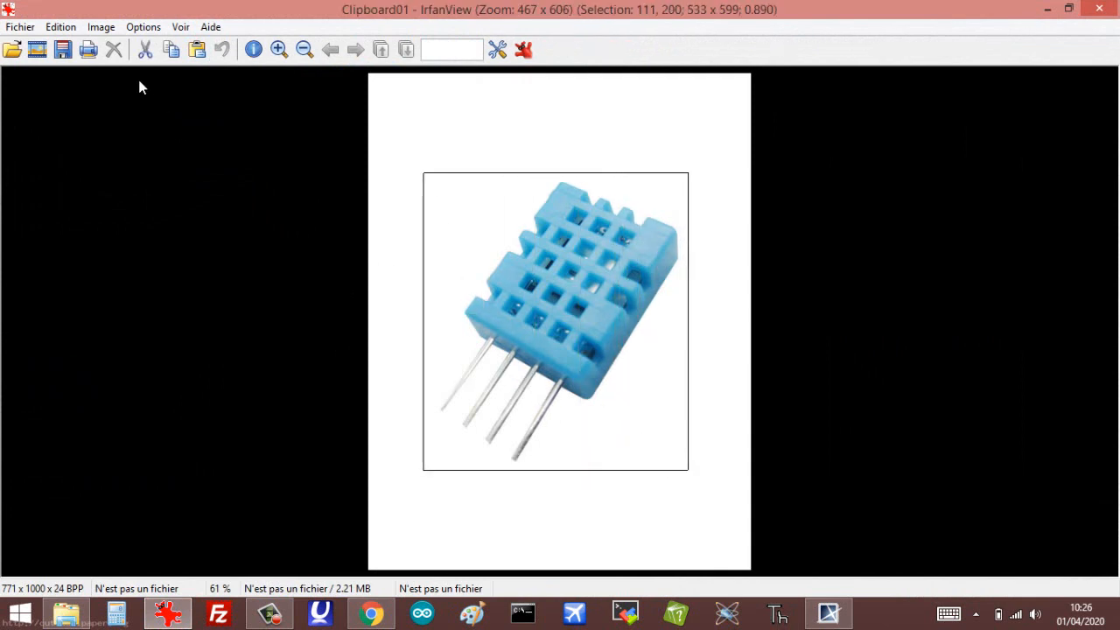
click(145, 50)
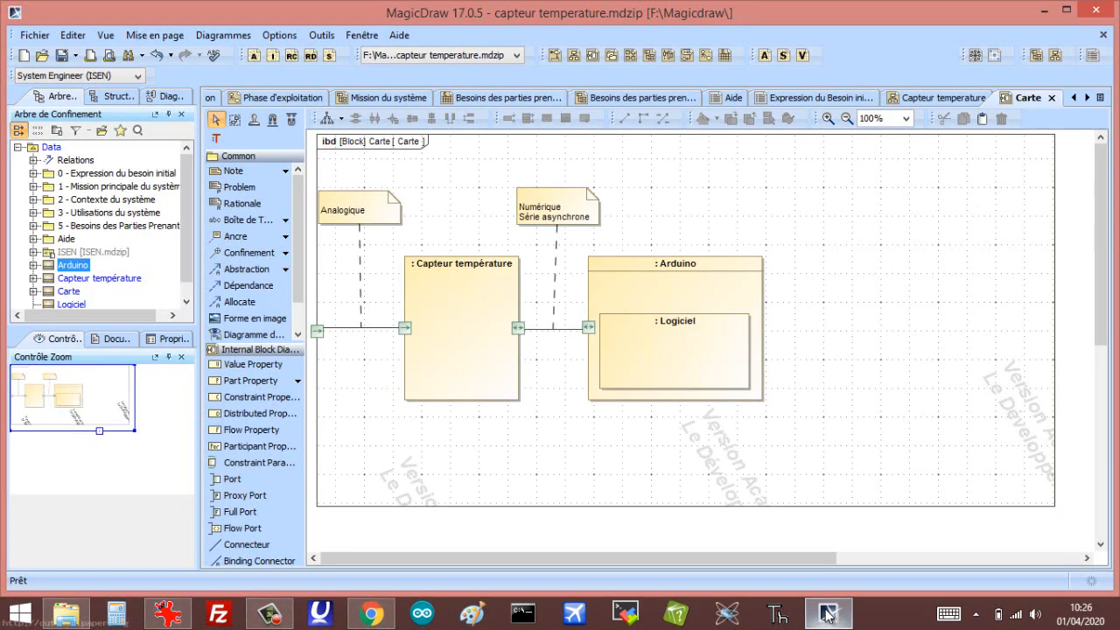
Switch to MagicDraw, paste the sensor picture into the Carte diagram, and shrink it to fit inside the Capteur température part
click(827, 612)
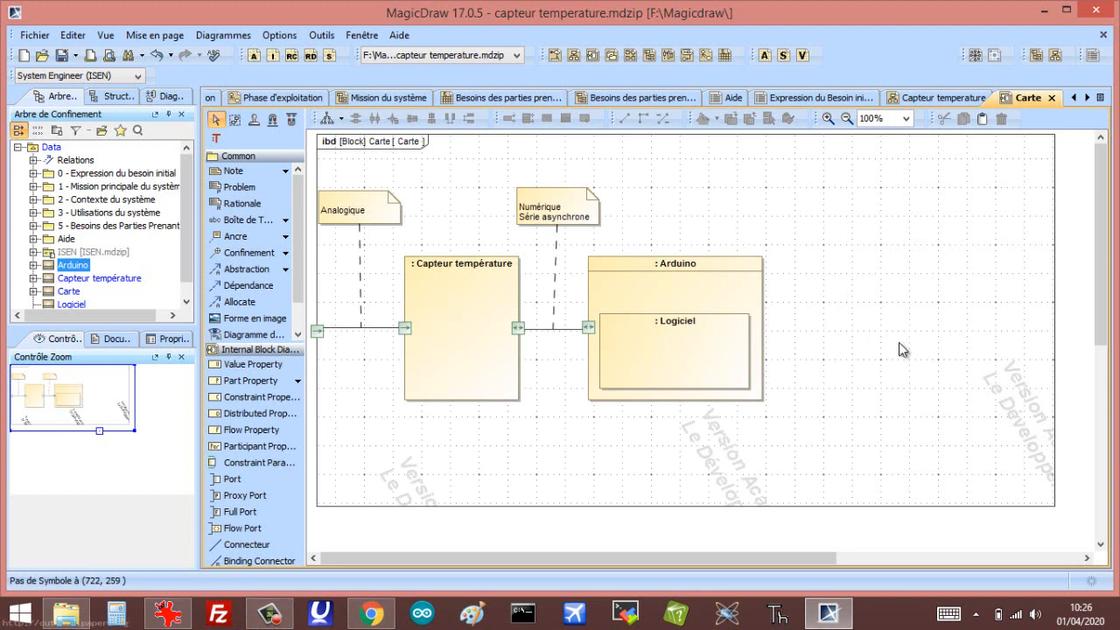
key(ctrl+v)
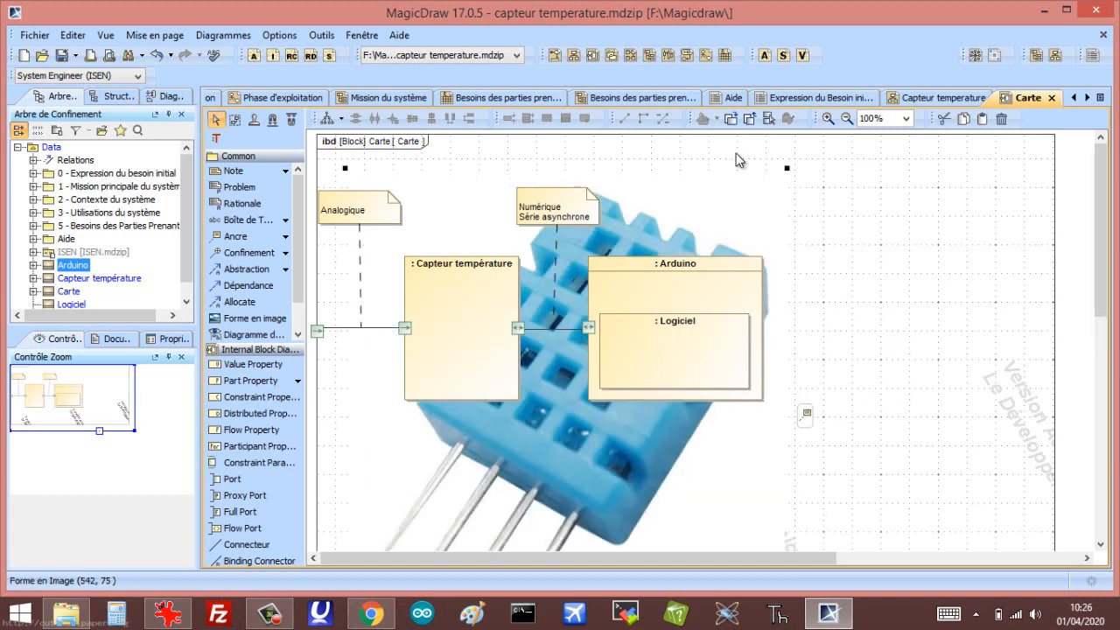
drag(786, 167, 617, 349)
drag(560, 446, 895, 406)
drag(953, 313, 923, 336)
drag(775, 402, 455, 335)
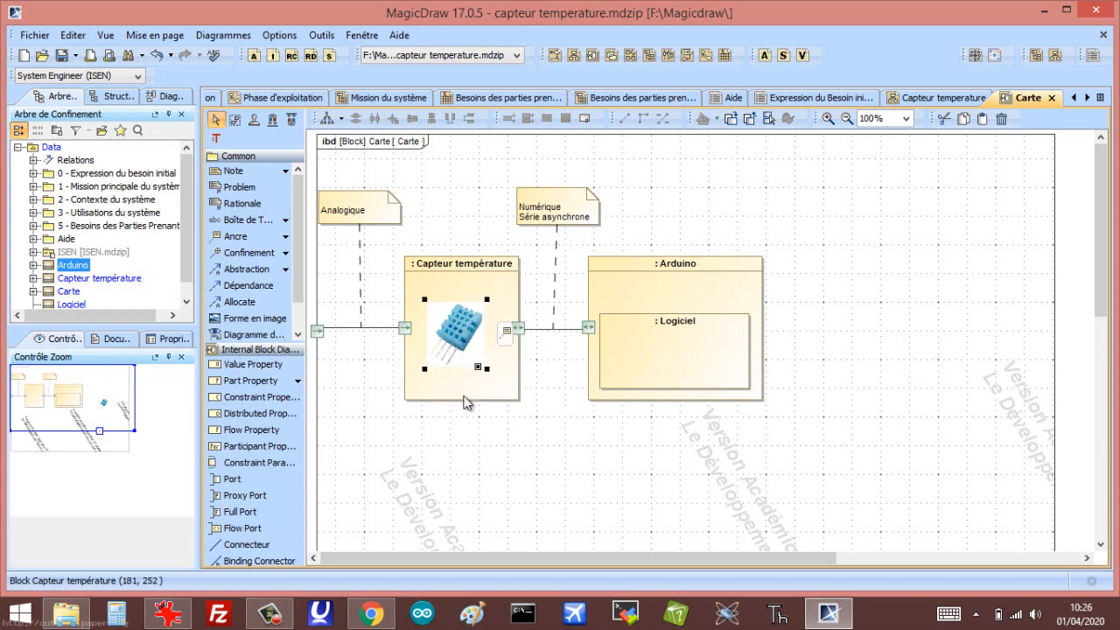
click(512, 486)
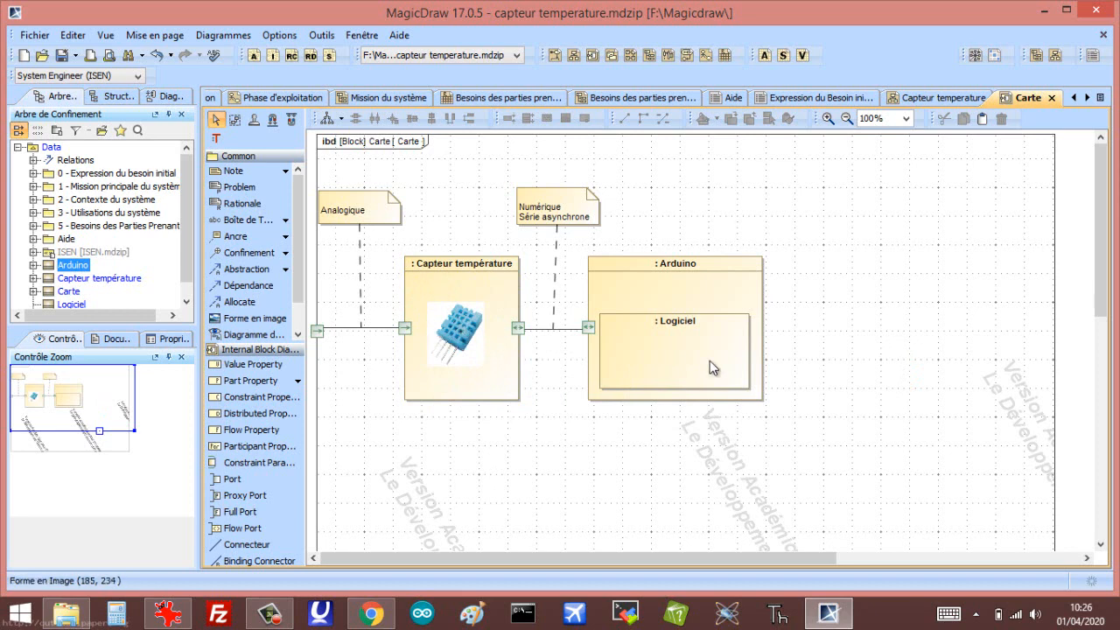
Switch to Chrome and search Google Images for arduino uno
click(375, 616)
scroll(407, 130, up, 2)
scroll(406, 129, up, 5)
drag(280, 112, 131, 87)
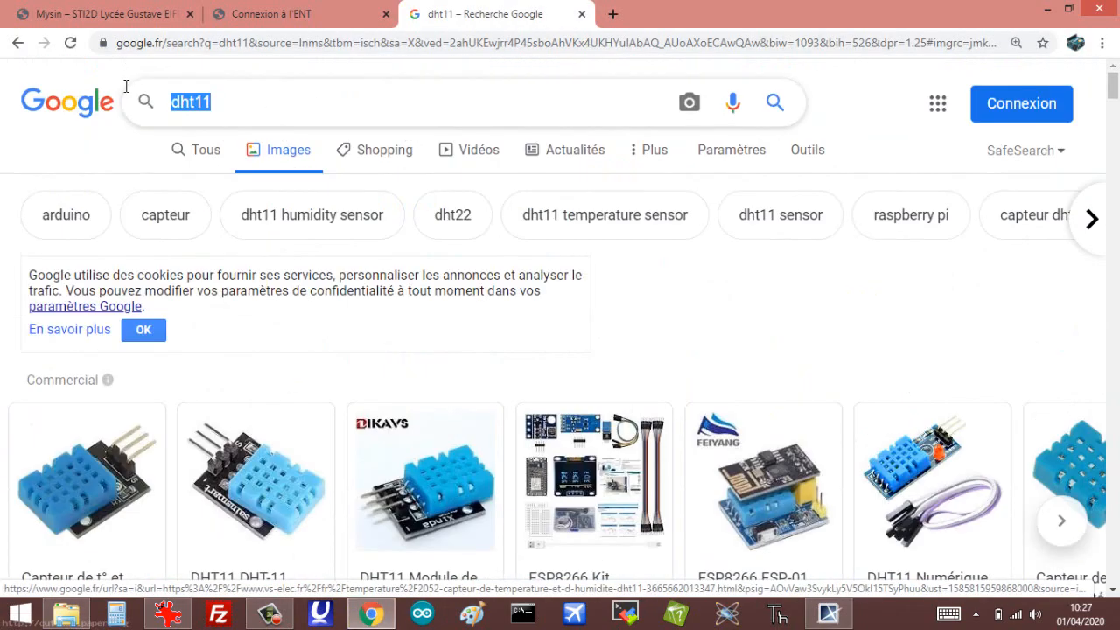
text(arduino un)
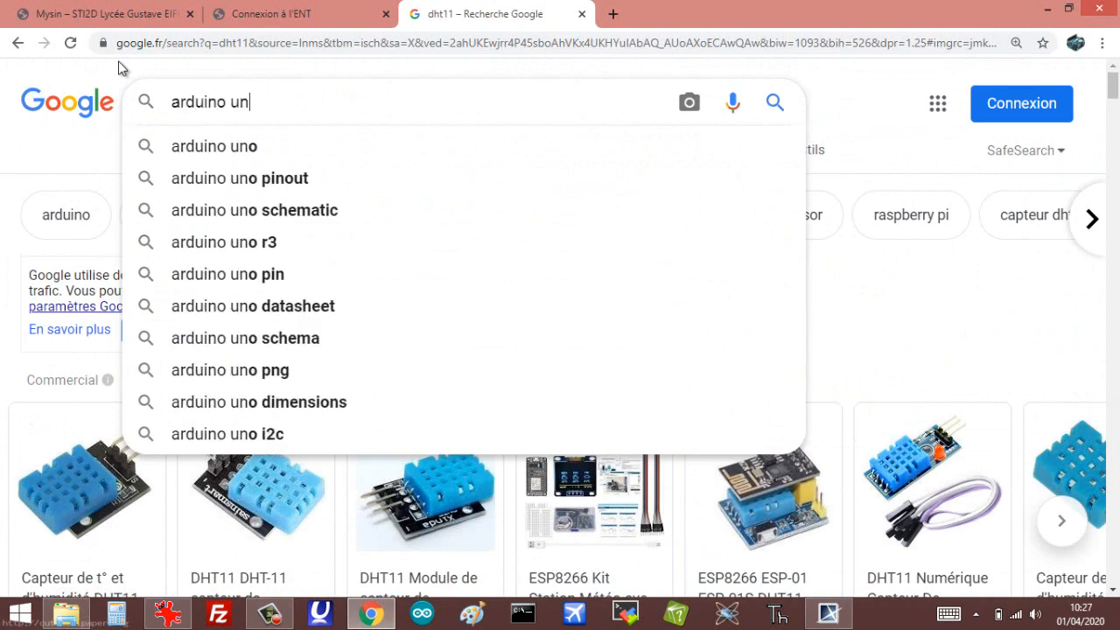
text(o)
key(Return)
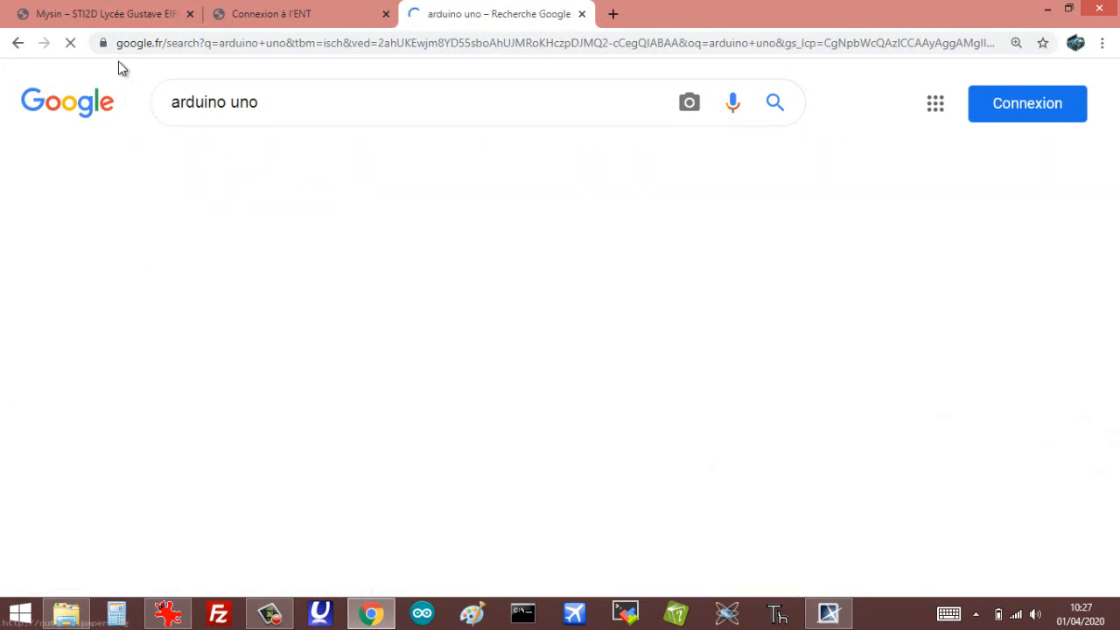
Preview the Arduino UNO Rev3 result from generationrobots.com and copy its picture
scroll(486, 253, down, 5)
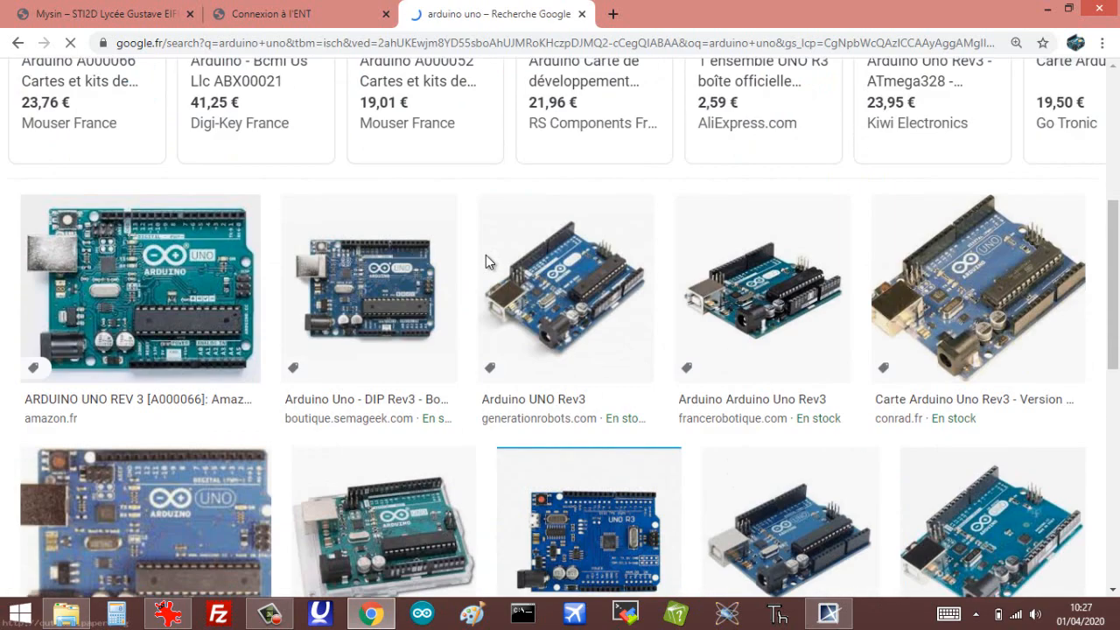
scroll(487, 262, down, 1)
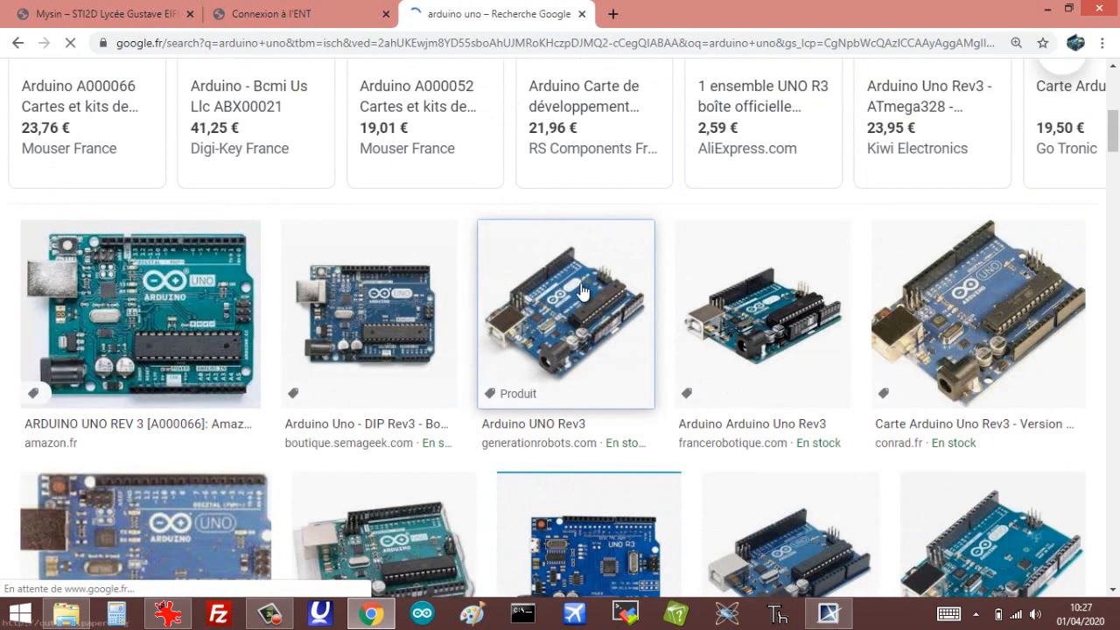
click(596, 298)
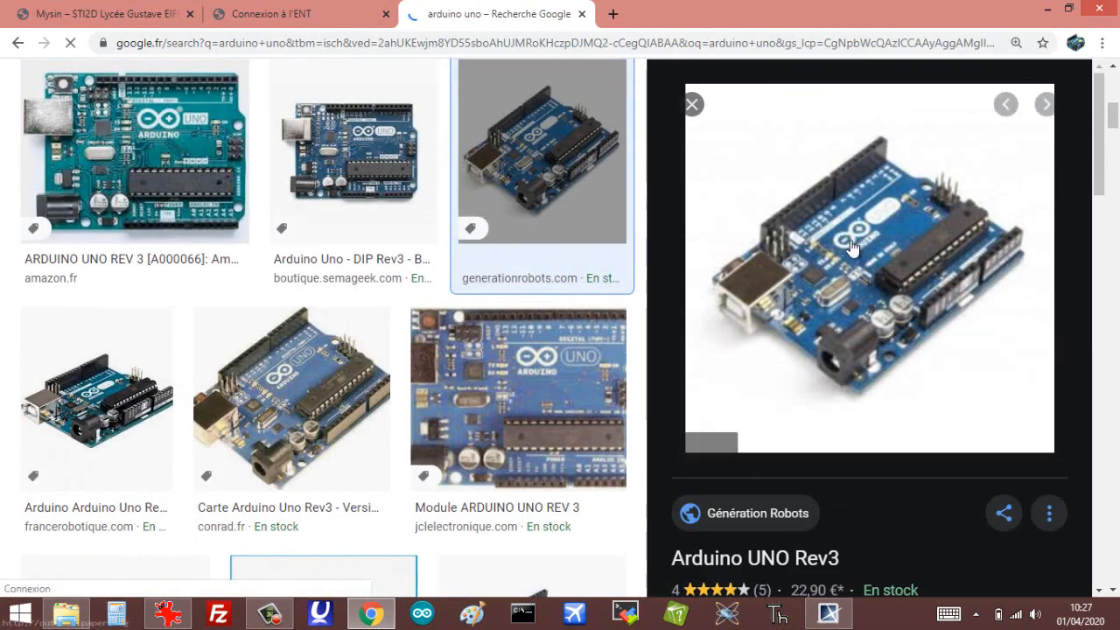
right_click(798, 243)
click(841, 409)
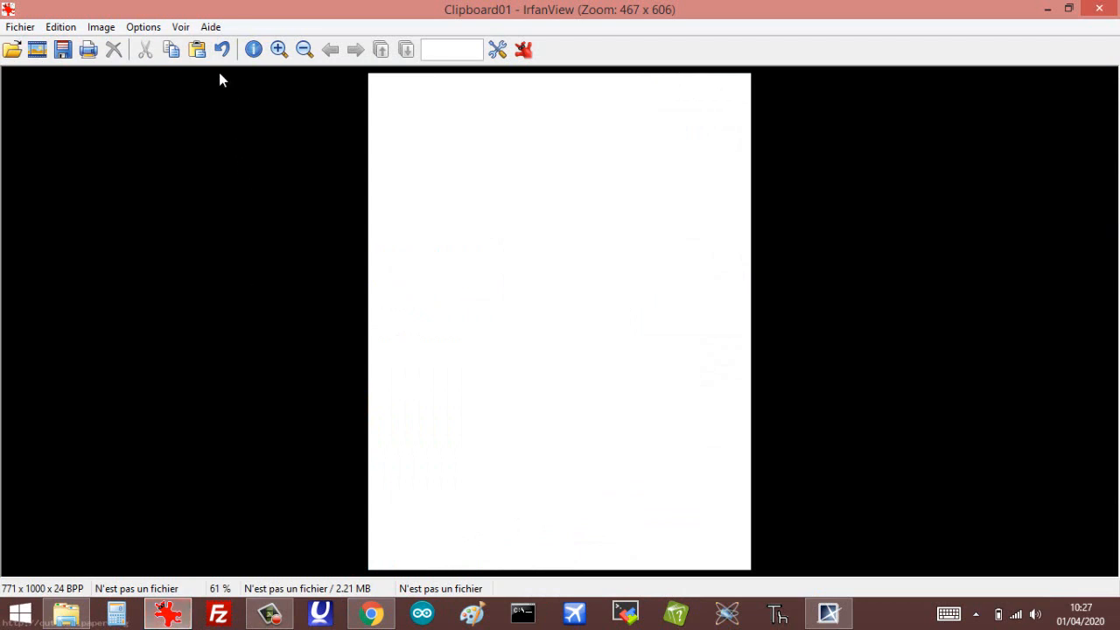
Switch to IrfanView, paste the copied board picture, and cut out the area tightly around the Arduino board
click(199, 52)
drag(435, 208, 690, 426)
drag(435, 356, 429, 356)
click(143, 52)
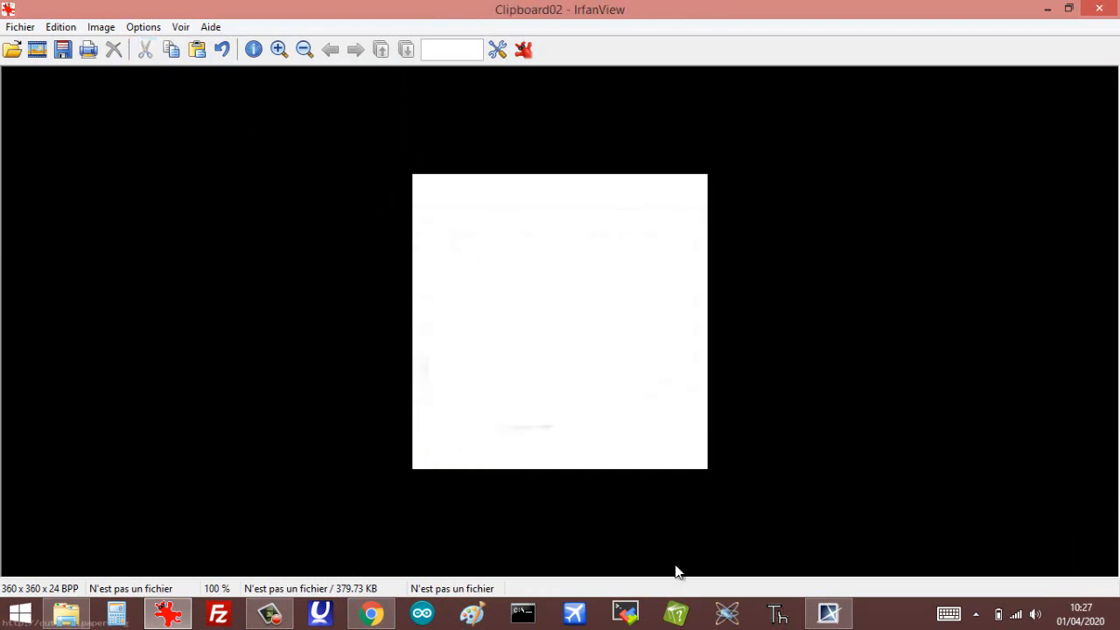
Switch to MagicDraw, paste the board picture into the Carte diagram, and shrink it in the empty area beside the Arduino part
click(827, 613)
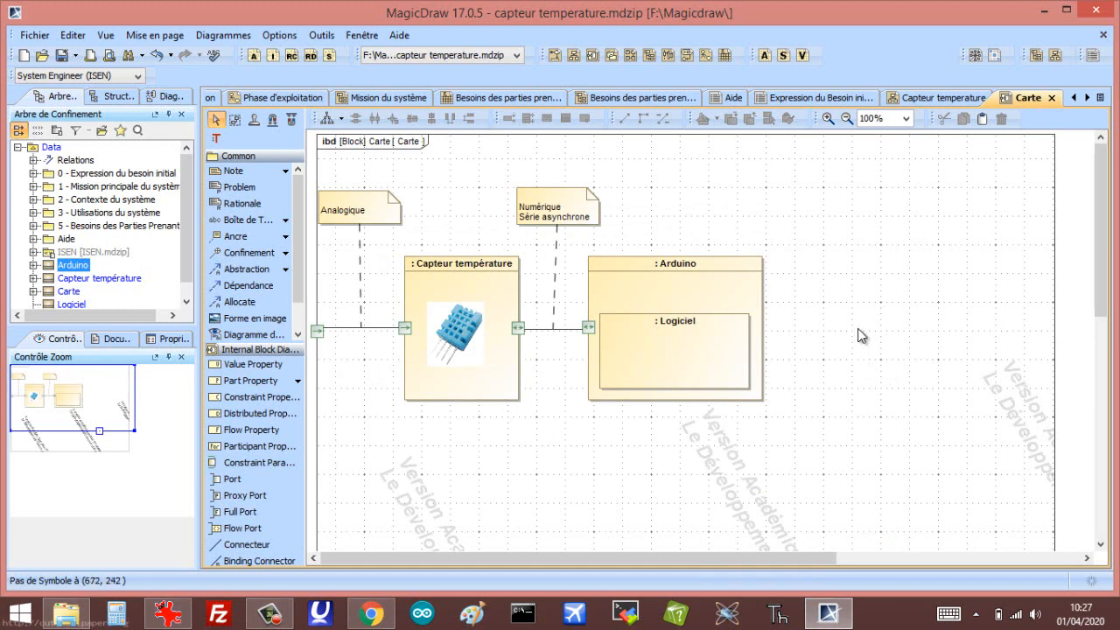
key(ctrl+v)
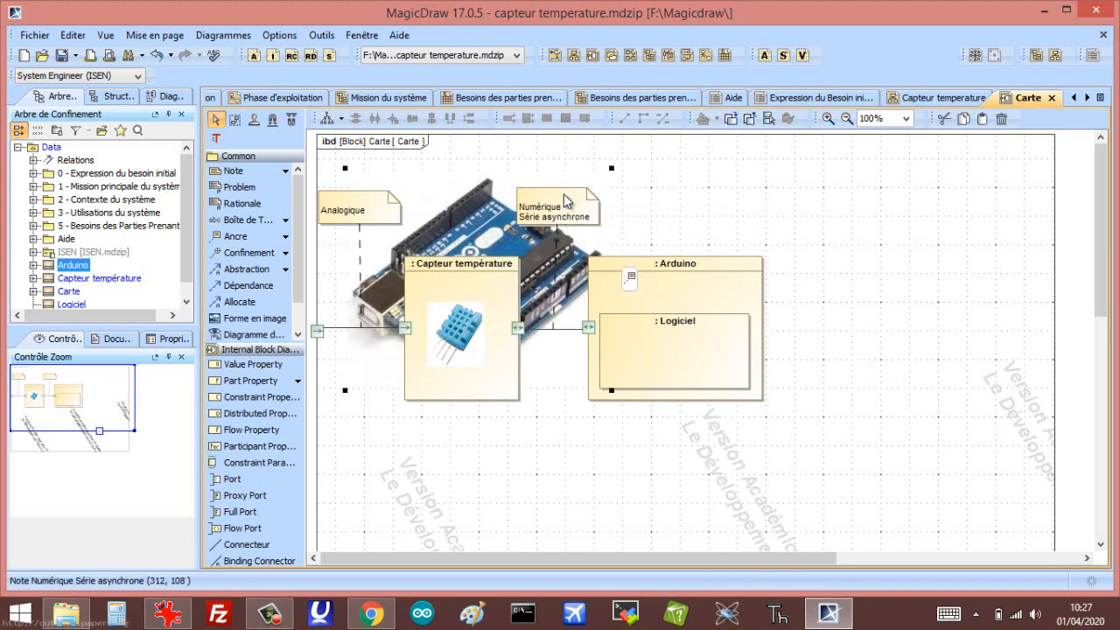
drag(492, 224, 908, 378)
drag(1029, 317, 912, 413)
Extend the Arduino part downward, lower the Logiciel part inside it, and place the board picture above Logiciel
click(746, 398)
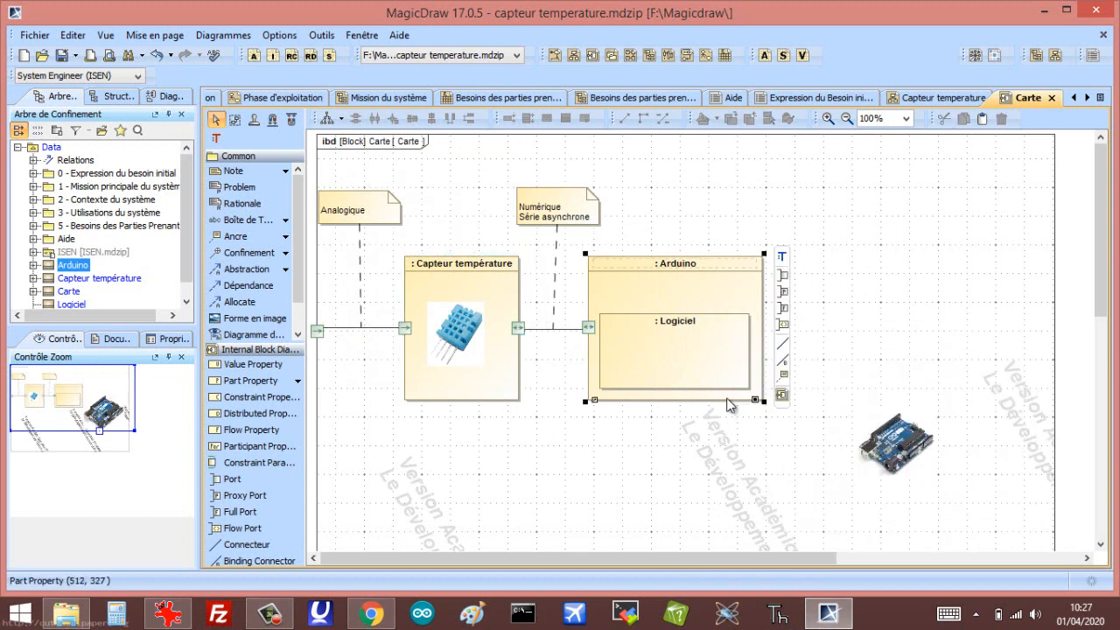
drag(756, 401, 765, 463)
drag(704, 352, 708, 416)
drag(897, 457, 674, 336)
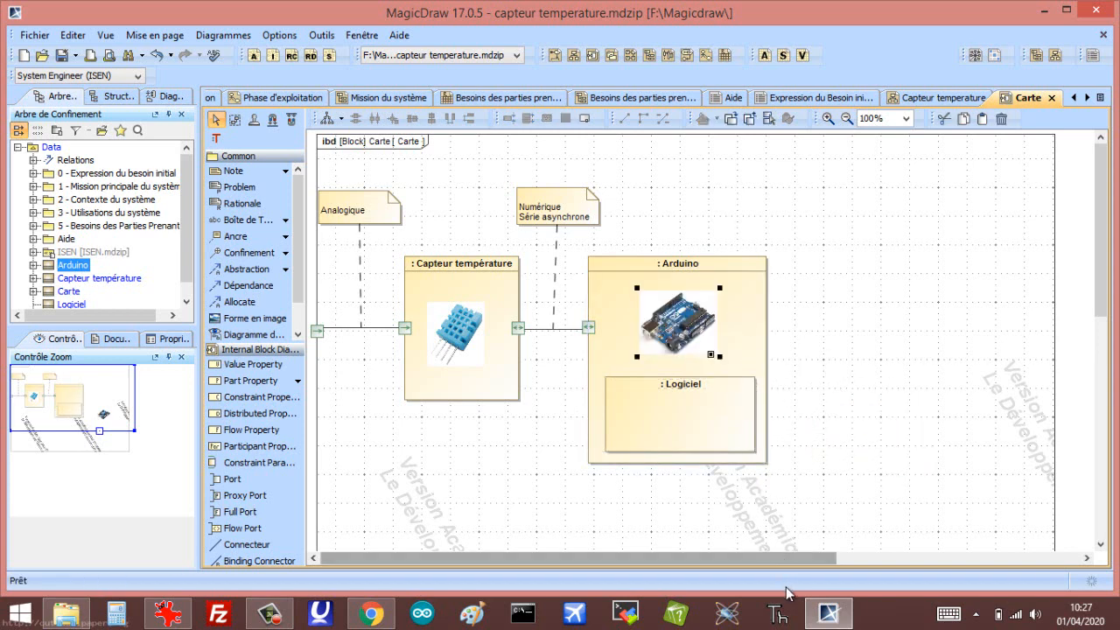
Switch to Chrome, search Google Images for arduino ide, and look through the results for a software picture
click(371, 615)
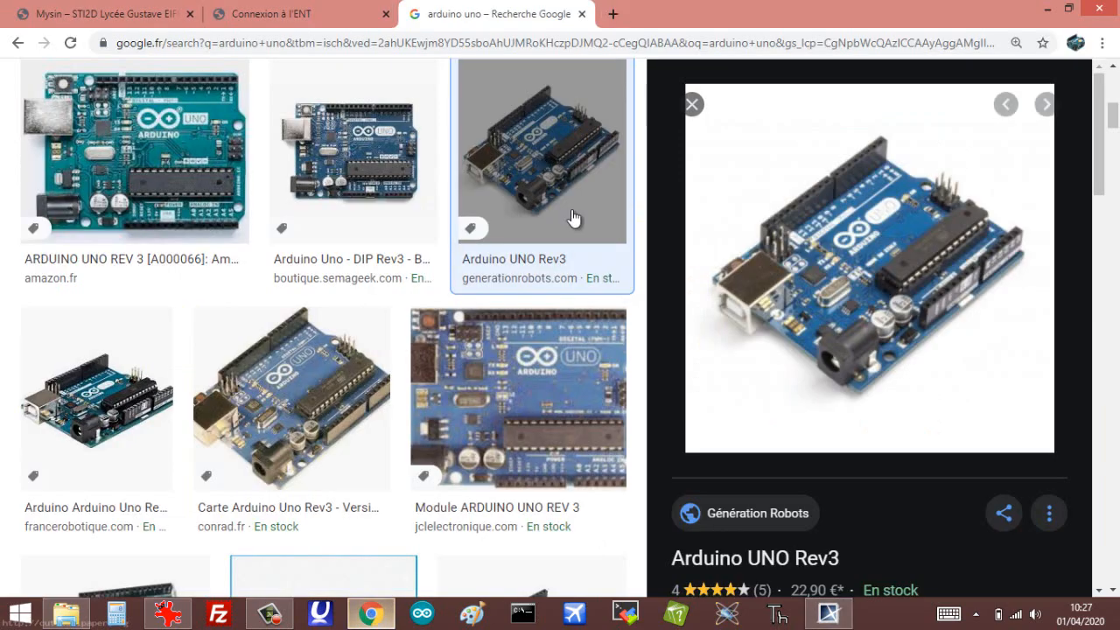
scroll(400, 113, up, 10)
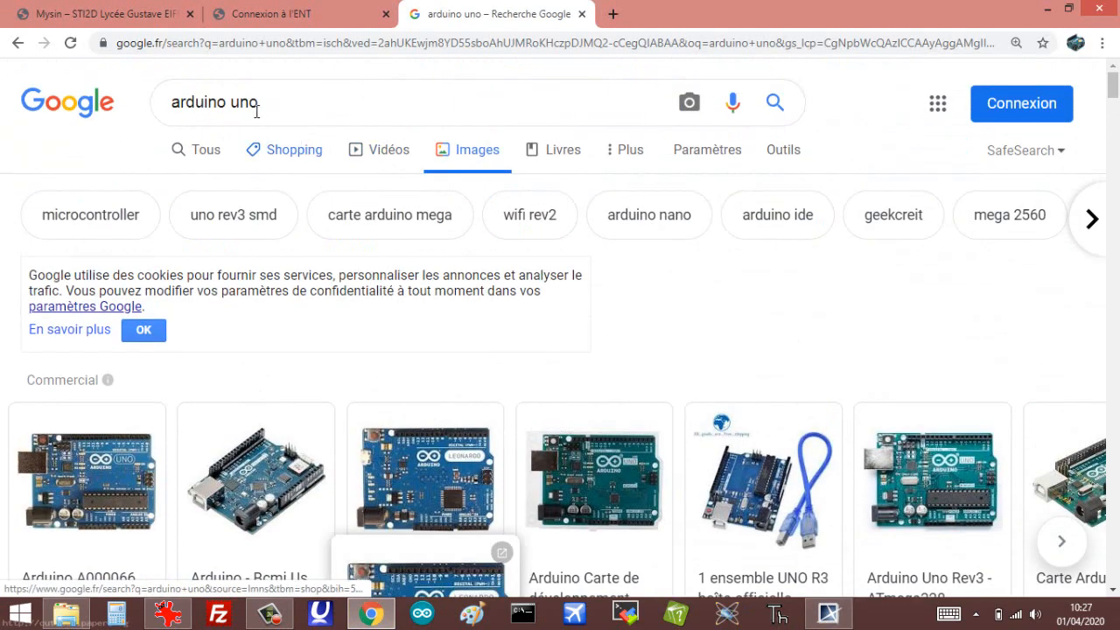
double_click(229, 104)
drag(229, 103, 226, 103)
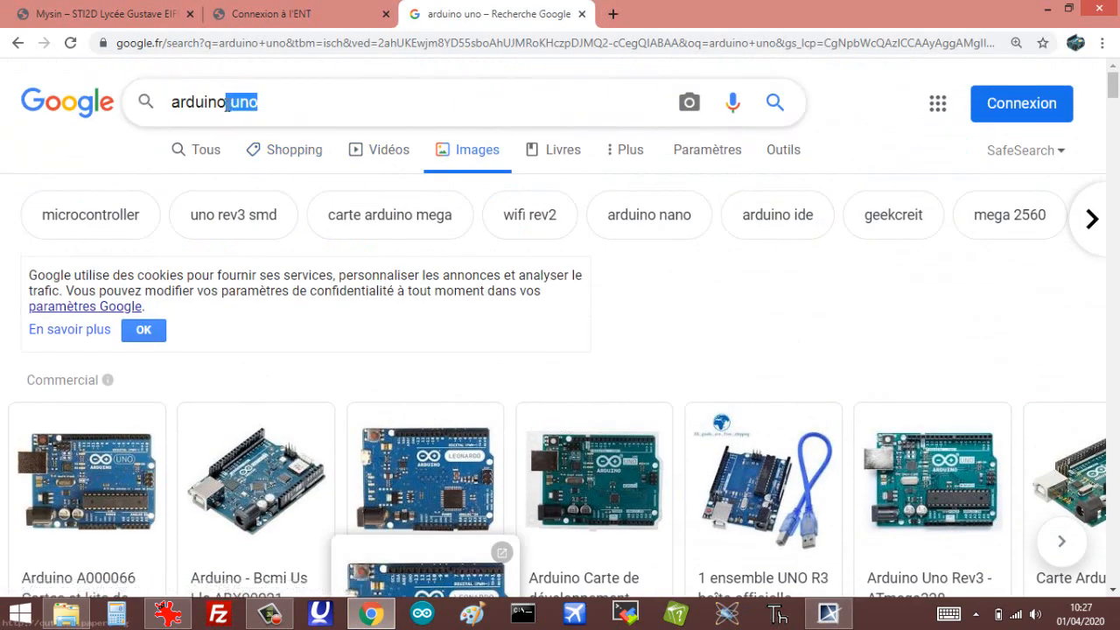
text(ide)
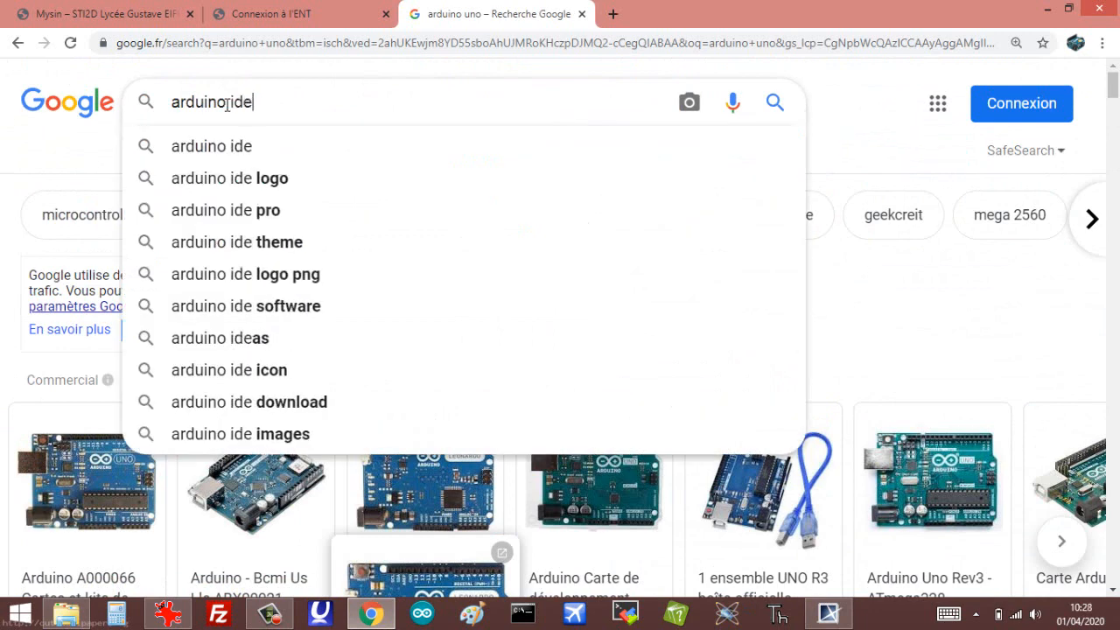
key(Return)
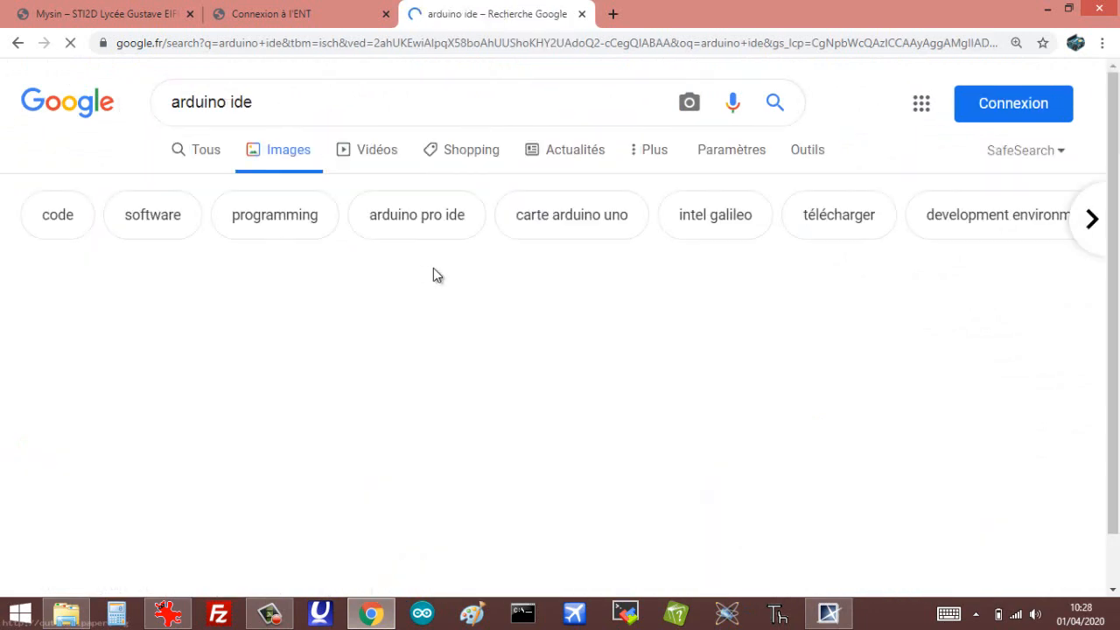
scroll(424, 249, down, 2)
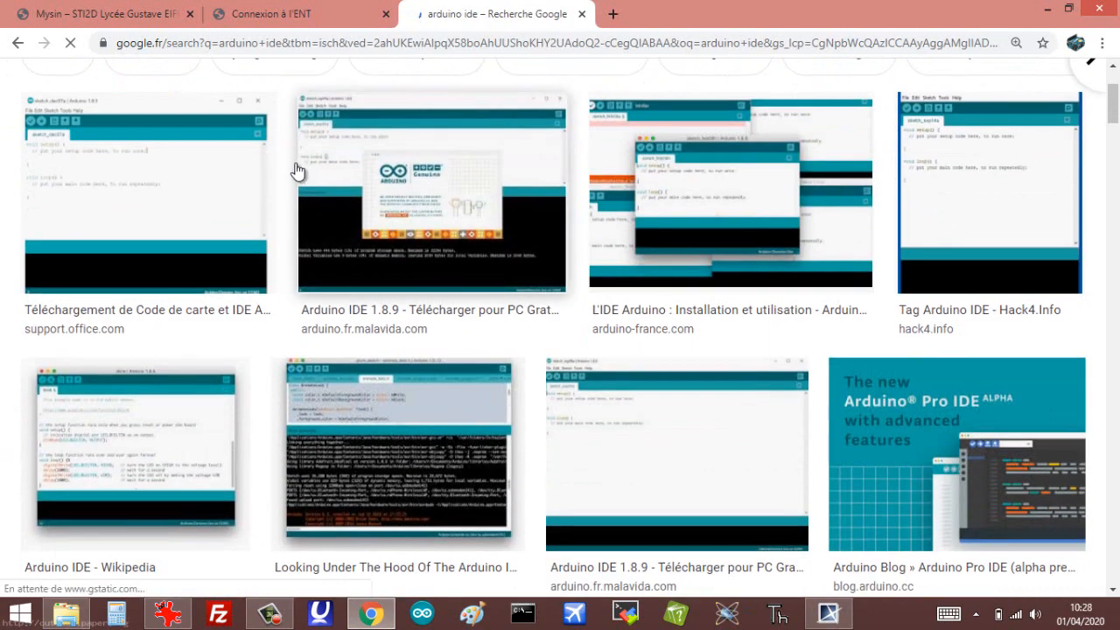
scroll(296, 170, up, 2)
Change the image search to arduino logo and preview the infinity-symbol logo from 1min30.com
drag(278, 100, 233, 103)
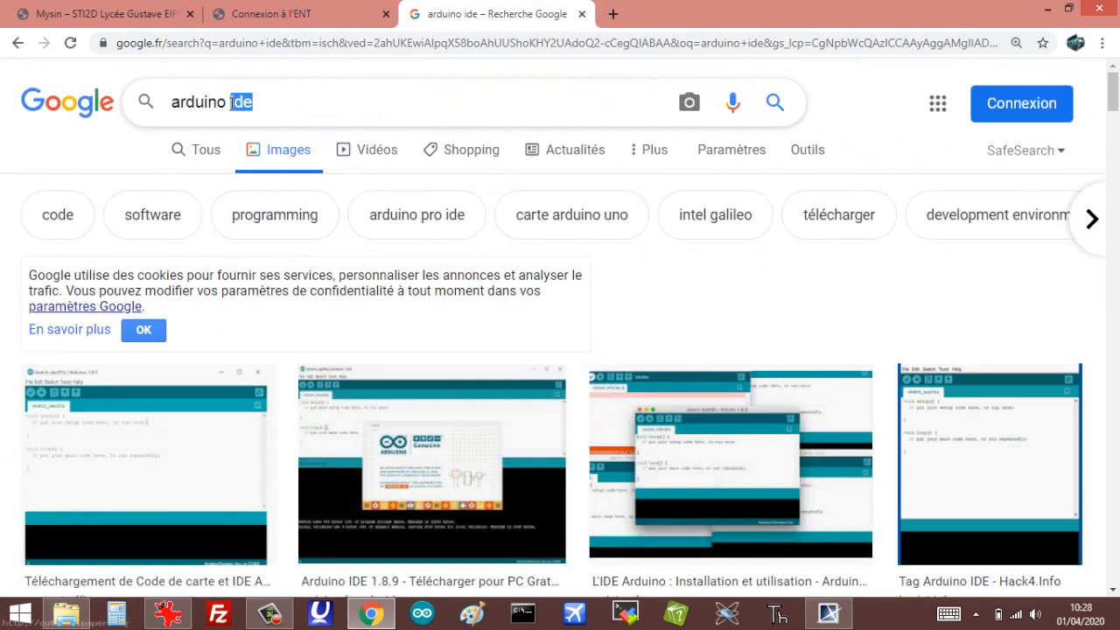
text(logo)
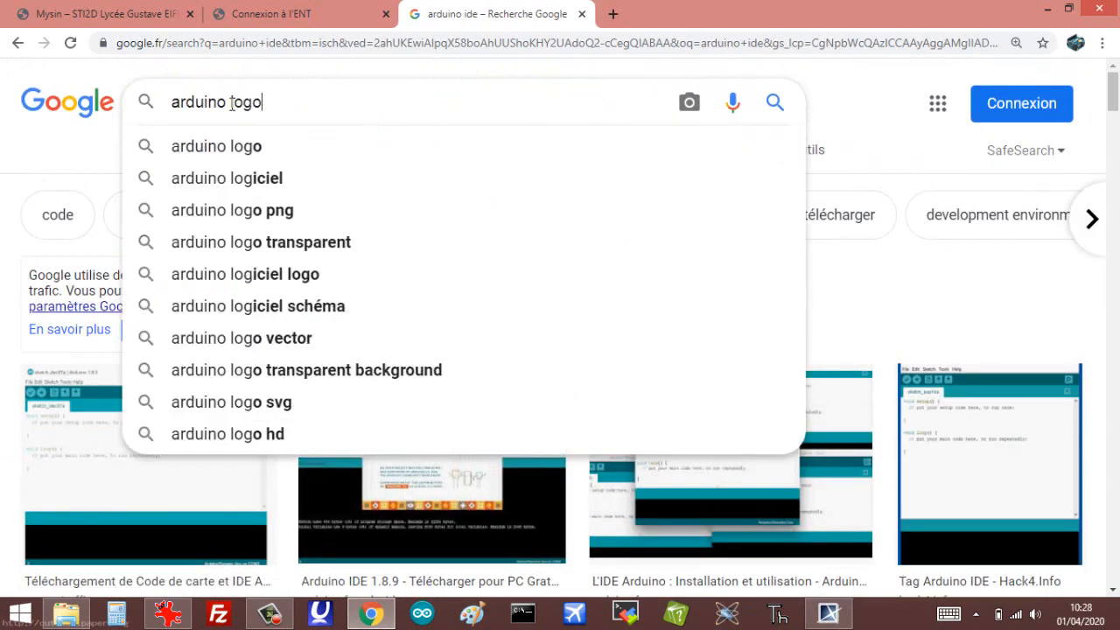
key(Return)
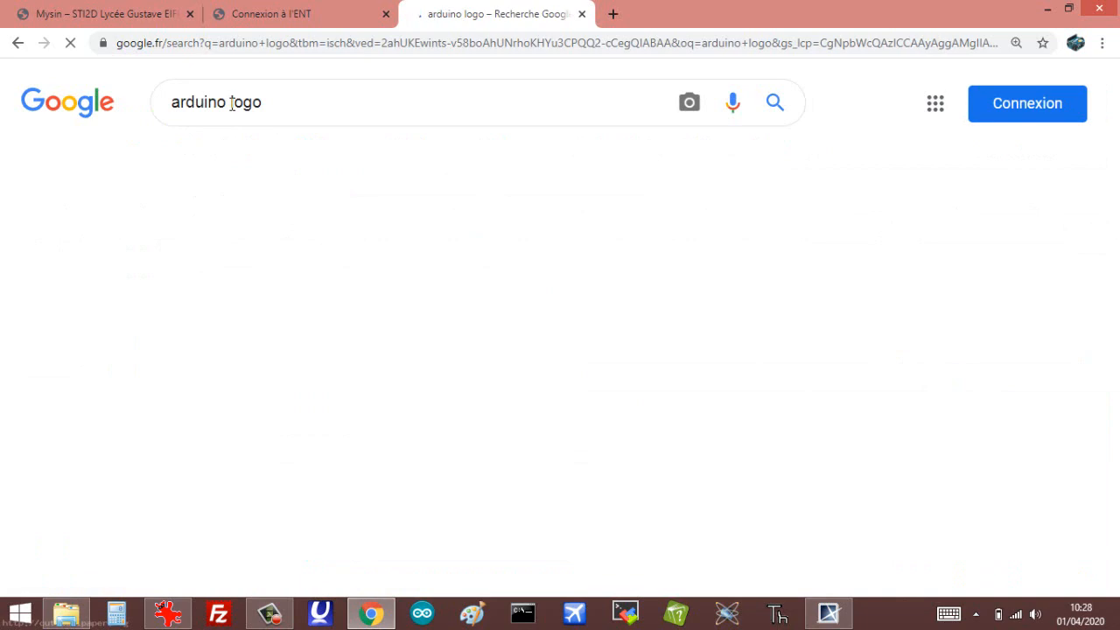
scroll(487, 375, down, 2)
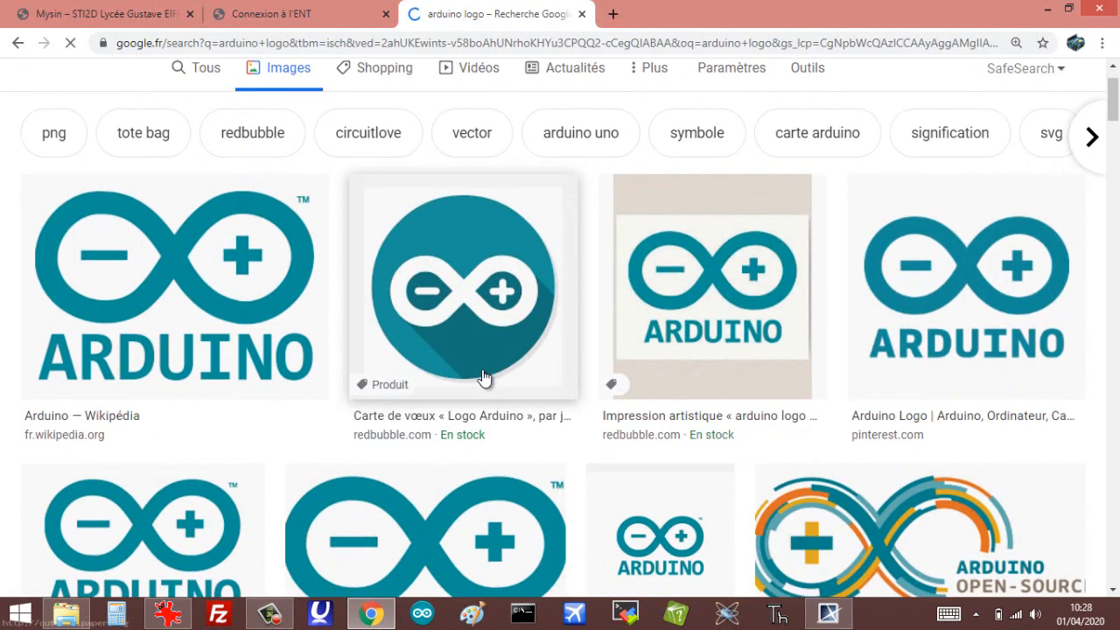
scroll(482, 375, down, 2)
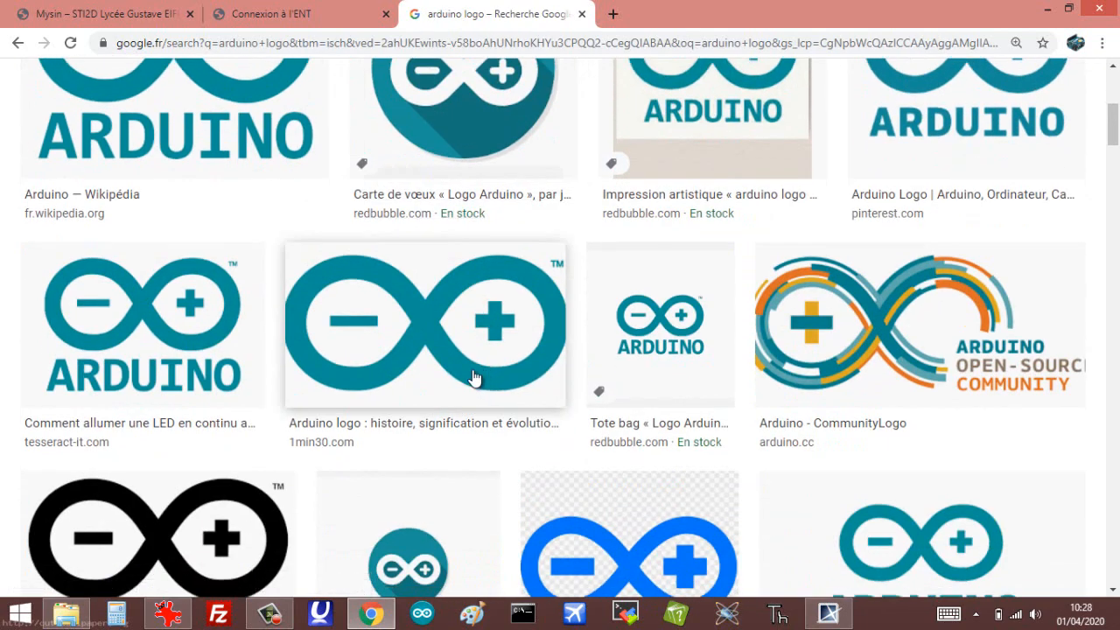
click(440, 361)
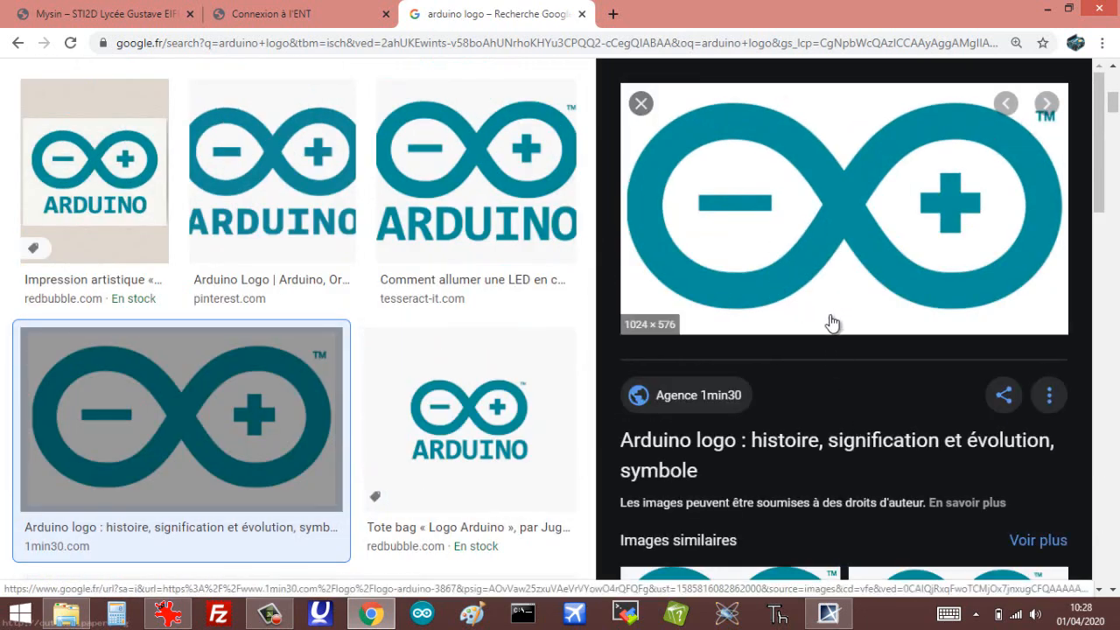
Copy the previewed Arduino infinity logo, switch to IrfanView, and paste it there as a new image
right_click(842, 241)
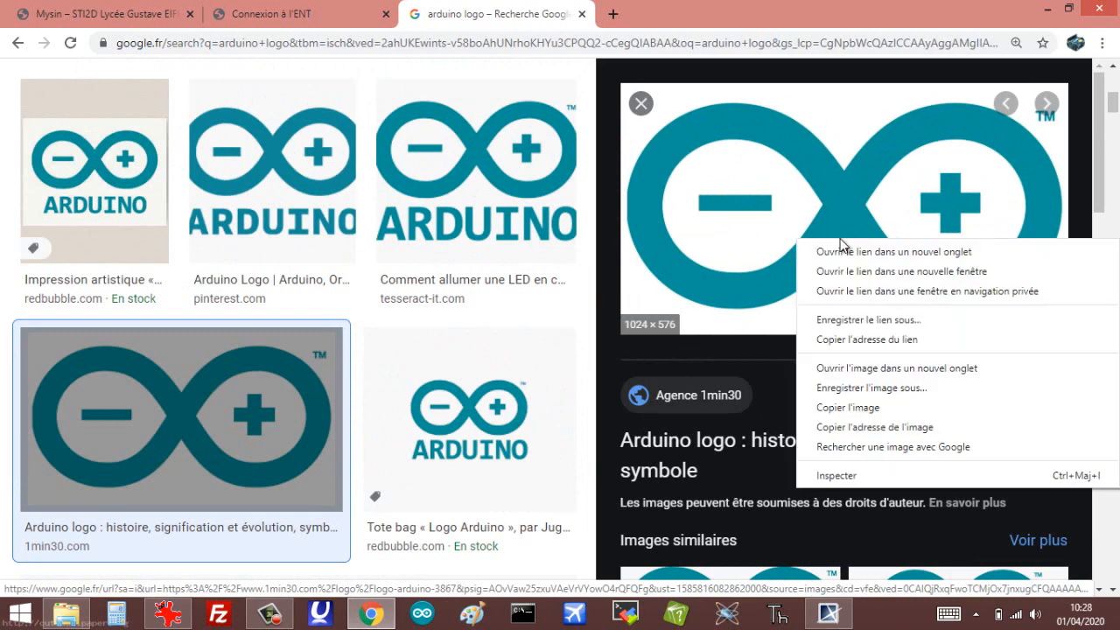
click(845, 408)
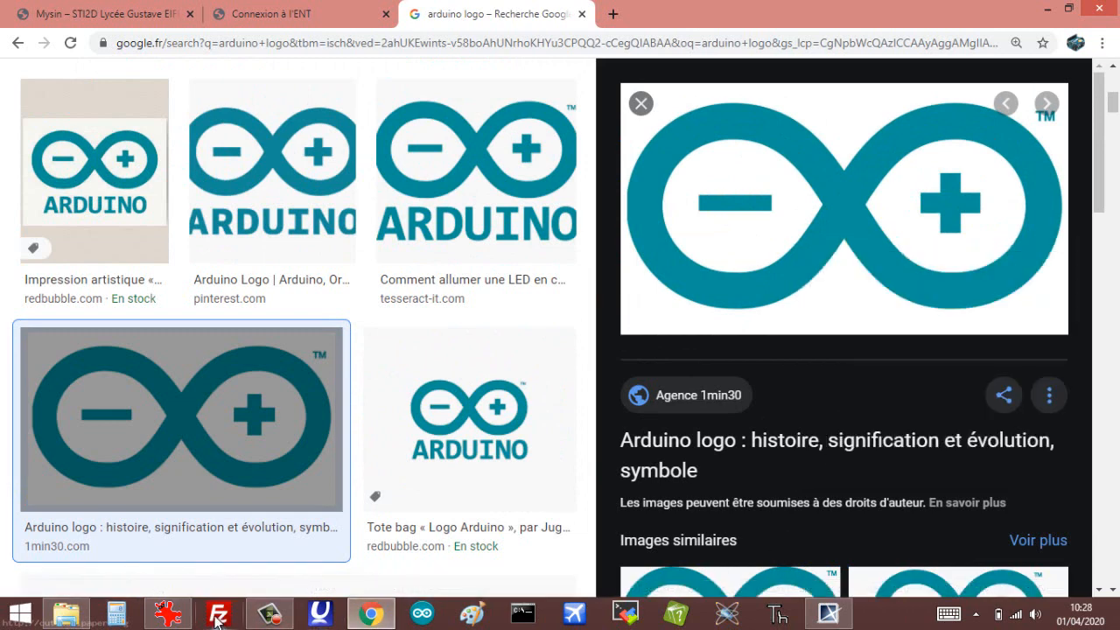
click(179, 616)
click(199, 49)
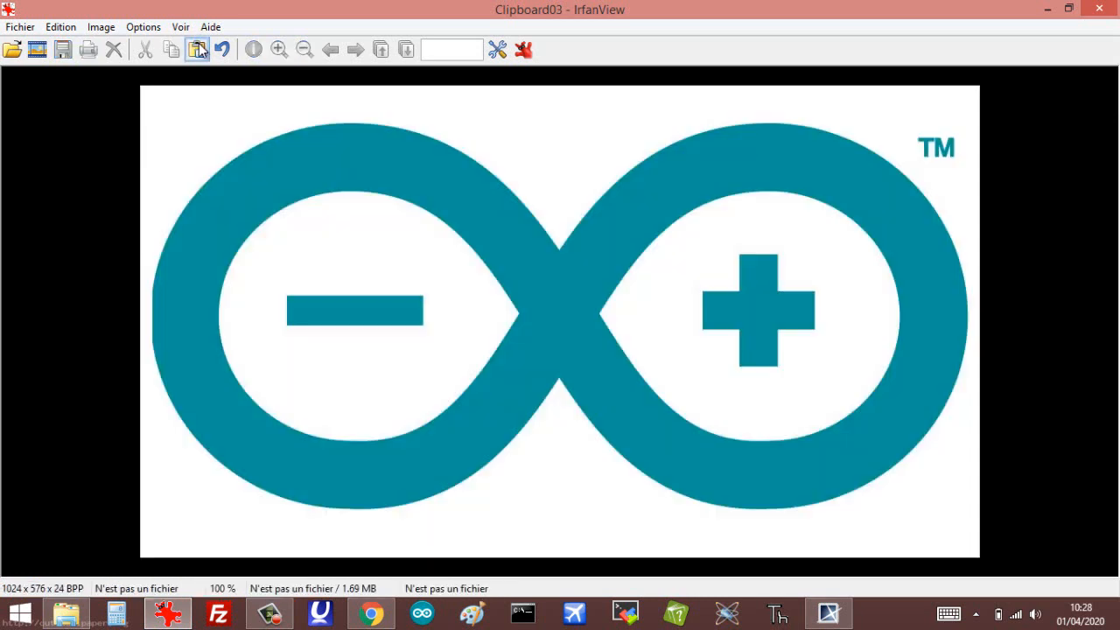
Resize the logo with the 640 x 480 pixels standard size, keeping its proportions, and copy the result
click(101, 28)
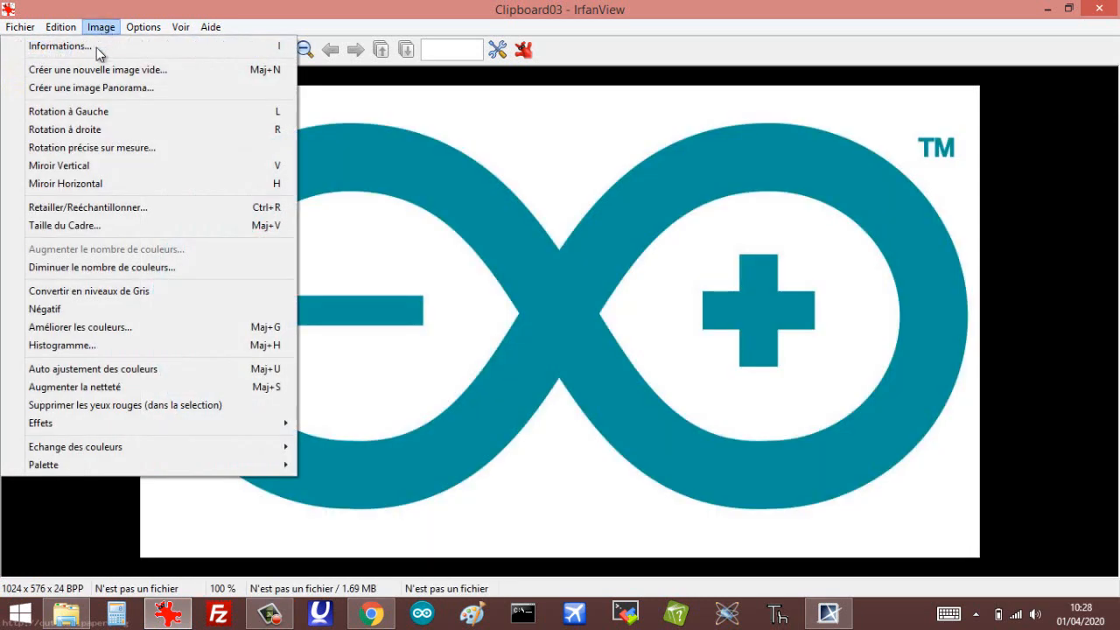
click(95, 208)
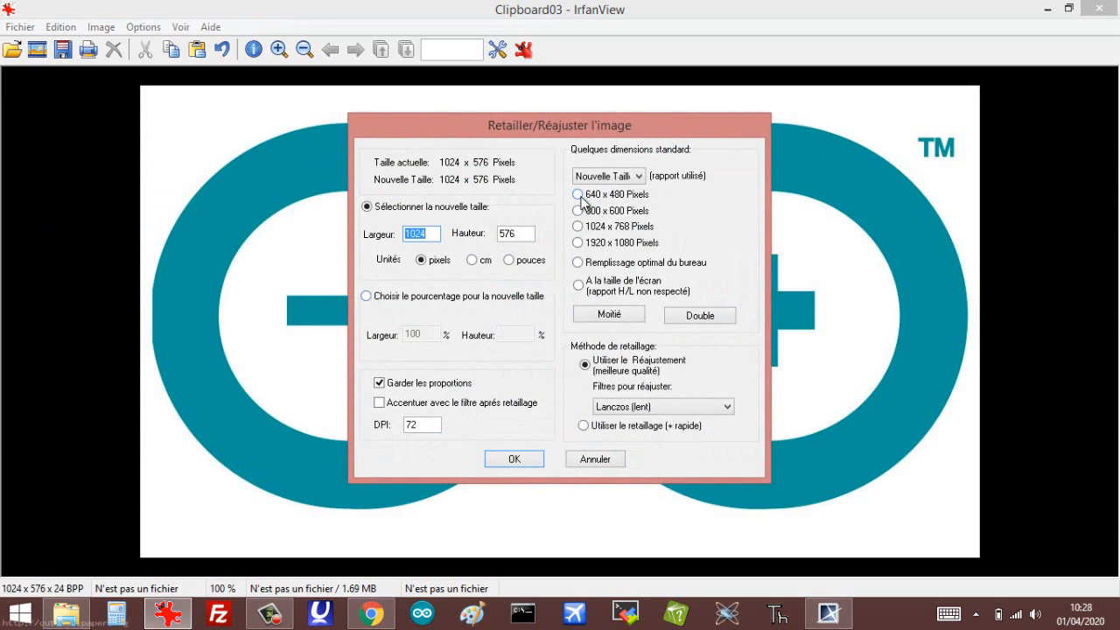
click(578, 195)
click(507, 466)
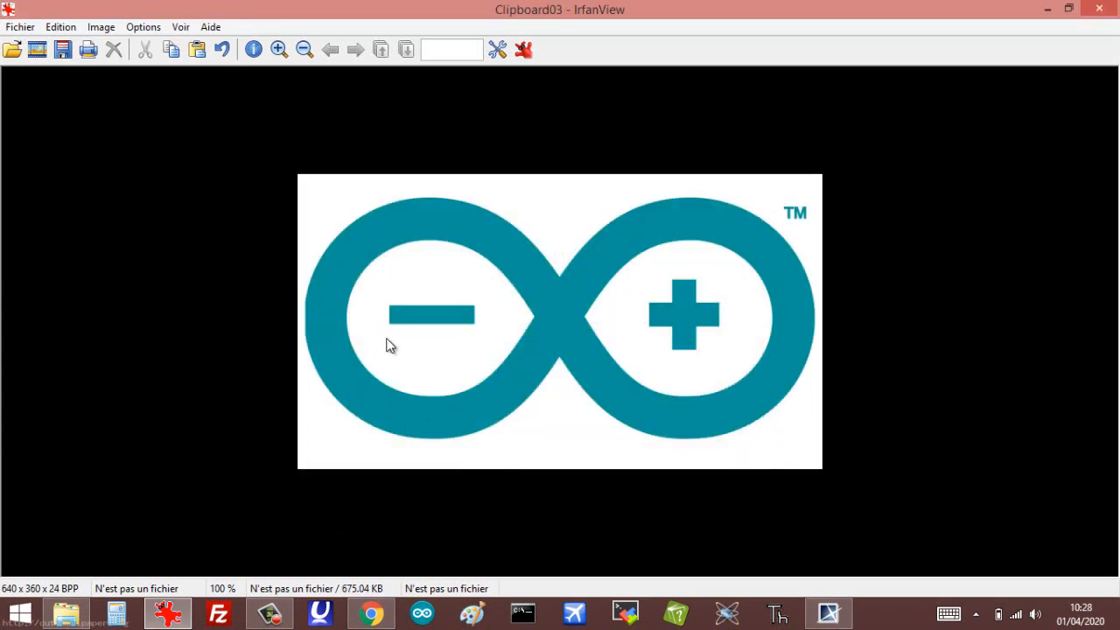
click(171, 51)
Switch to MagicDraw, paste the Arduino logo into the Carte diagram, and shift it toward the Arduino part
click(841, 620)
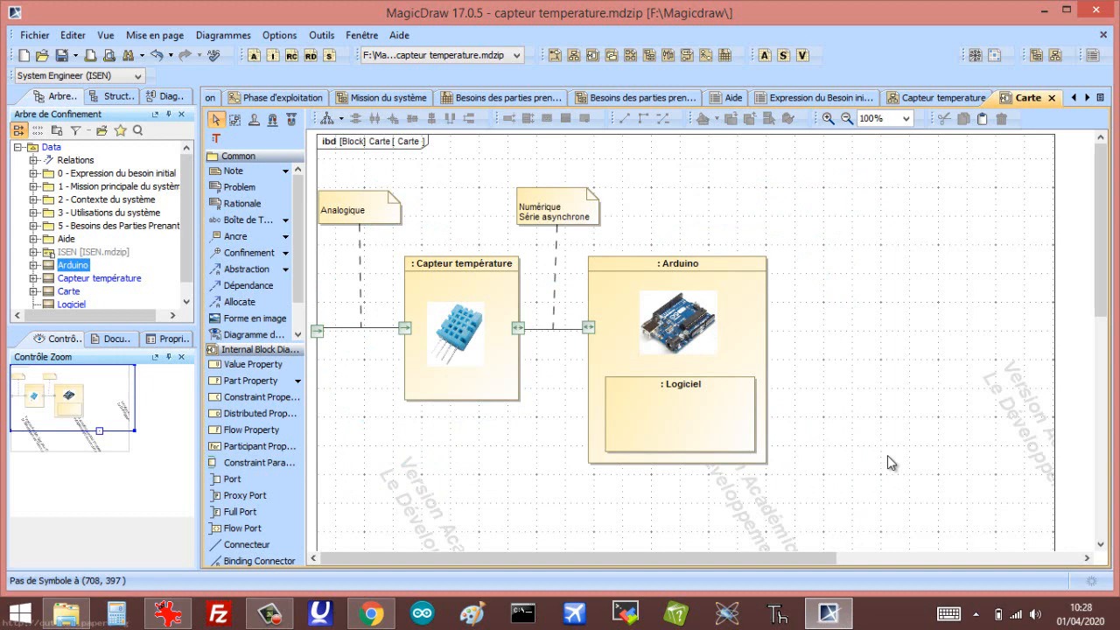
key(ctrl+v)
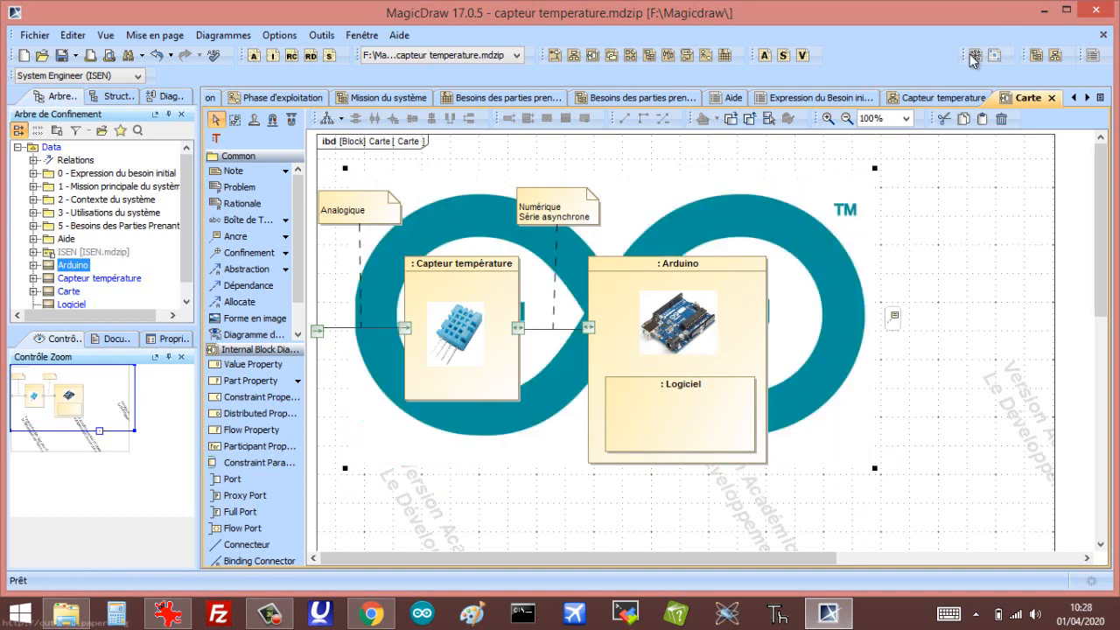
drag(843, 213, 904, 252)
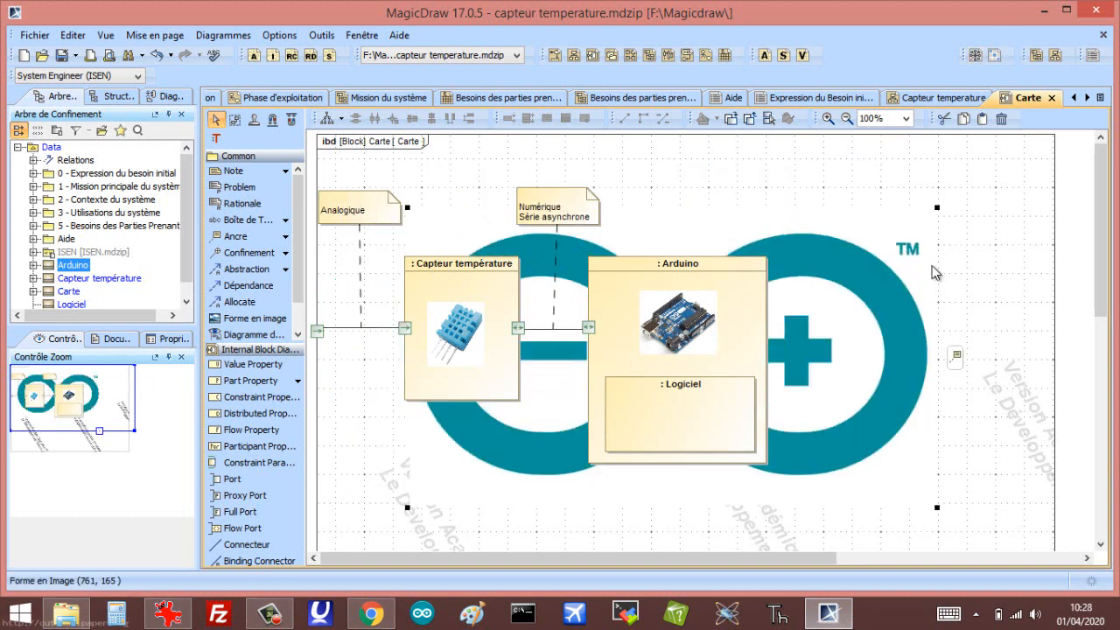
drag(934, 209, 692, 377)
drag(683, 424, 961, 325)
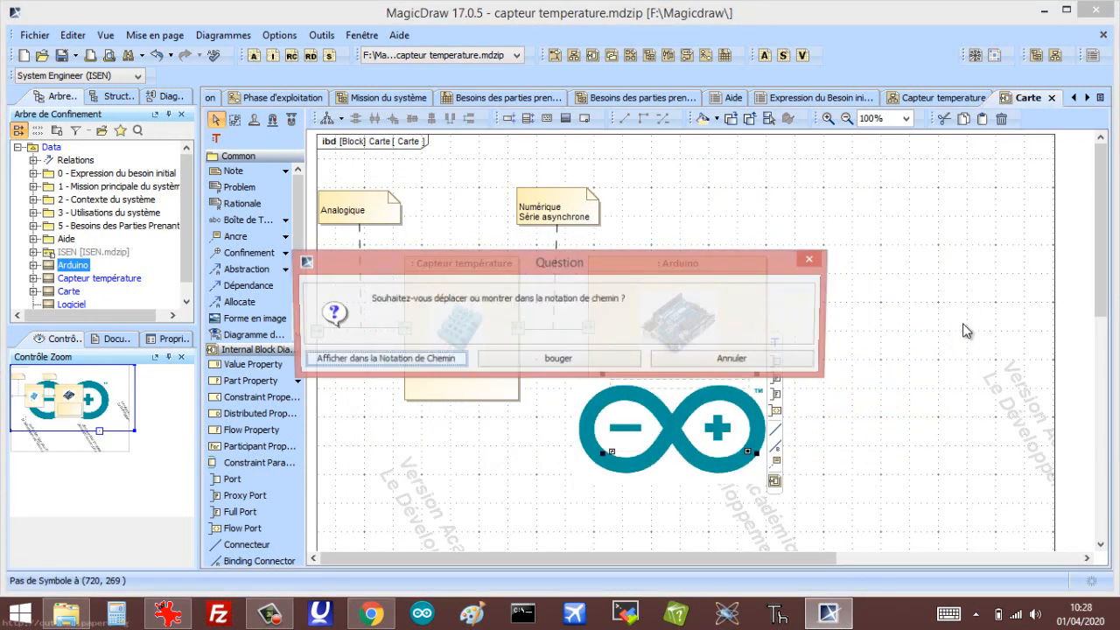
click(719, 364)
drag(664, 440, 835, 478)
click(729, 359)
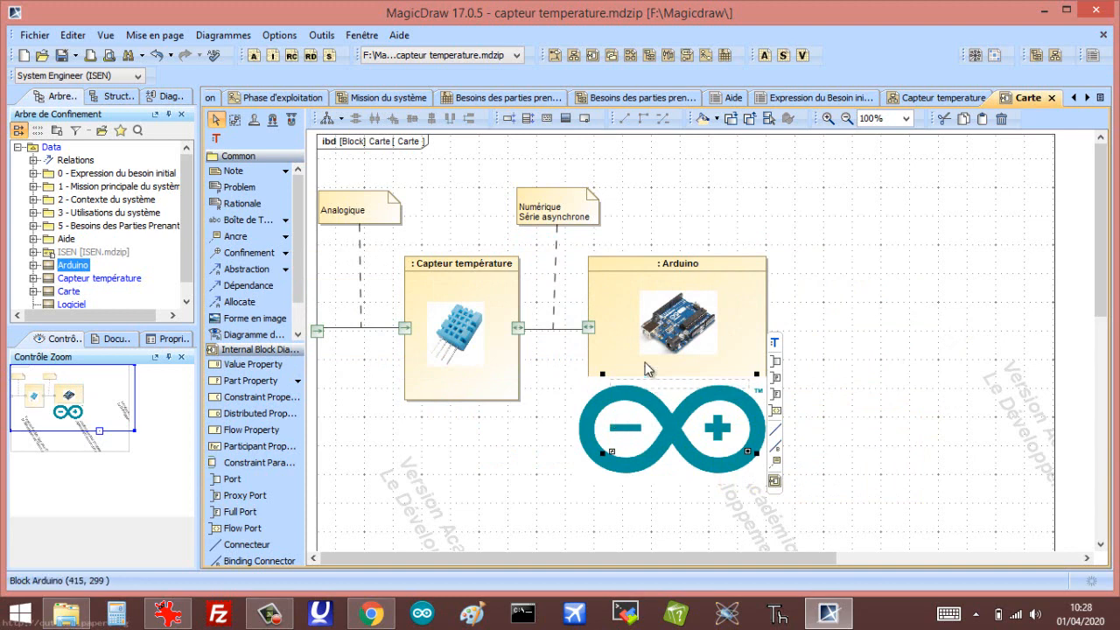
key(ctrl+z)
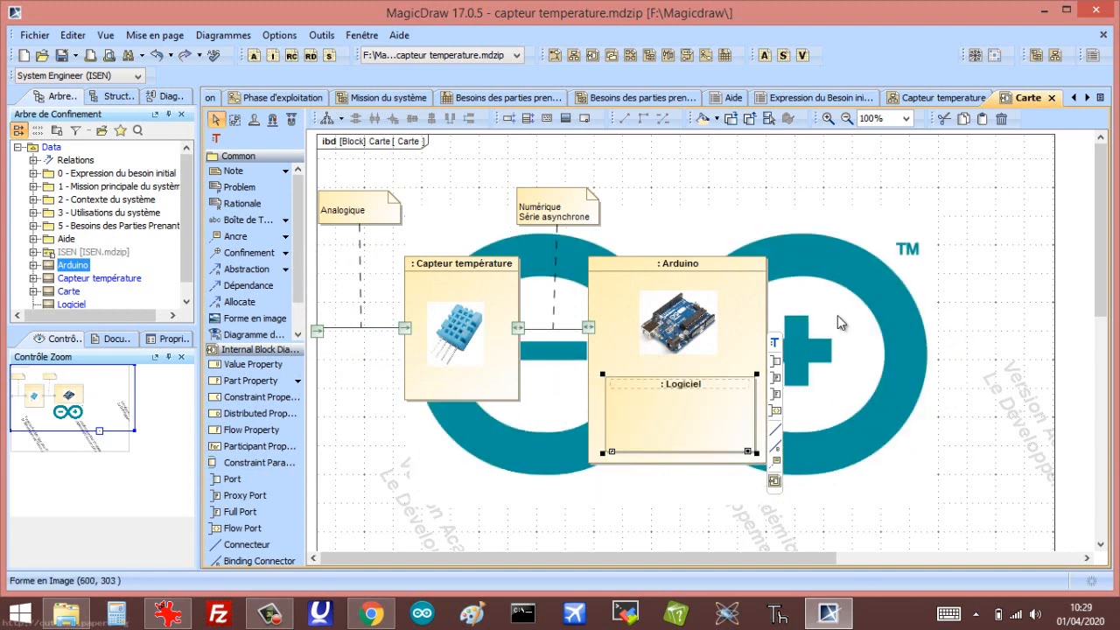
Move the logo clear of the Arduino part, shrink it, and place it inside the Logiciel part
drag(869, 310, 958, 353)
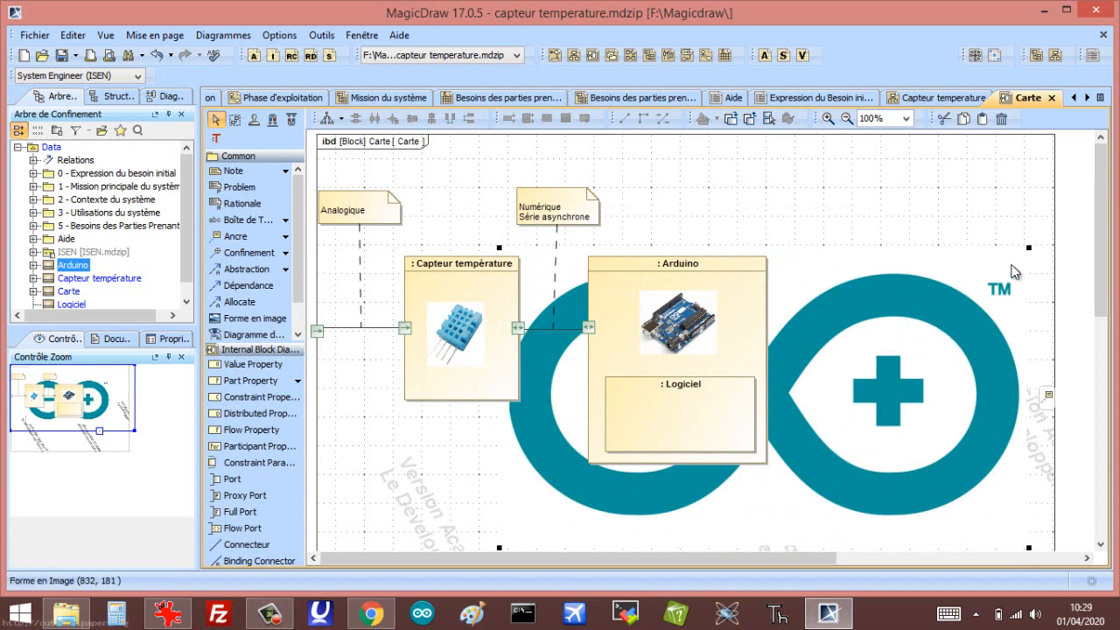
drag(1029, 252, 927, 322)
drag(882, 405, 945, 383)
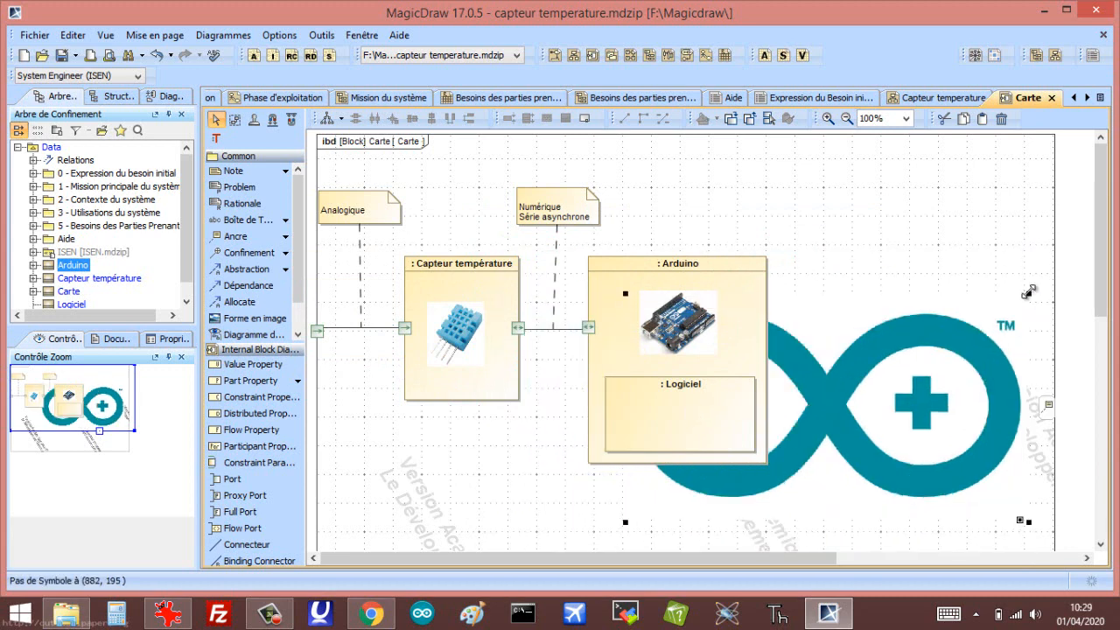
drag(1027, 294, 840, 416)
drag(839, 459, 909, 408)
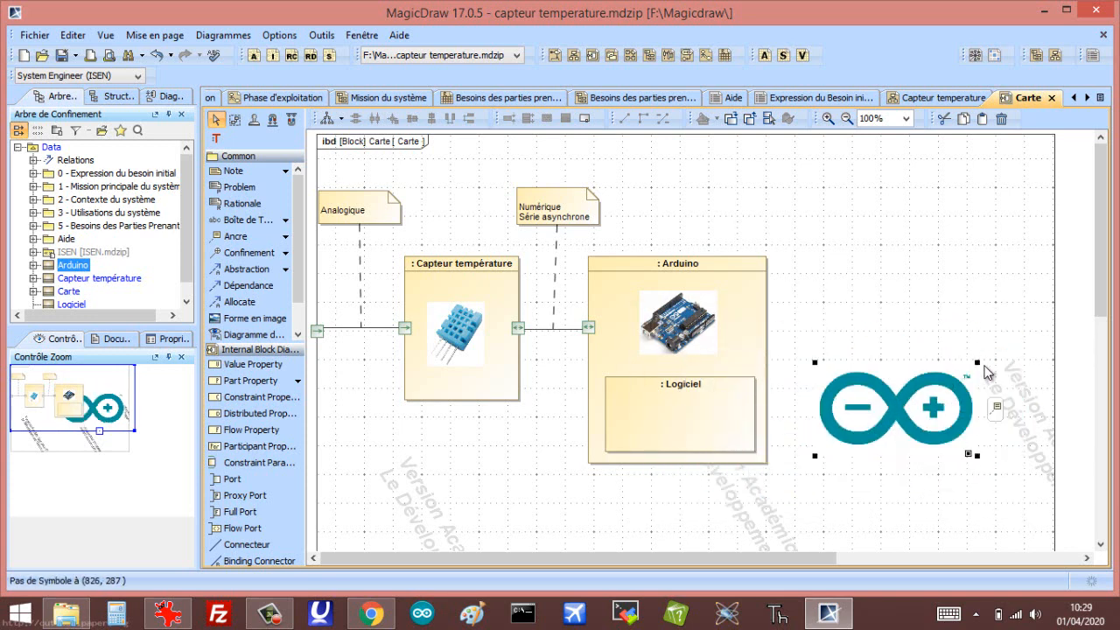
drag(977, 362, 705, 437)
click(845, 407)
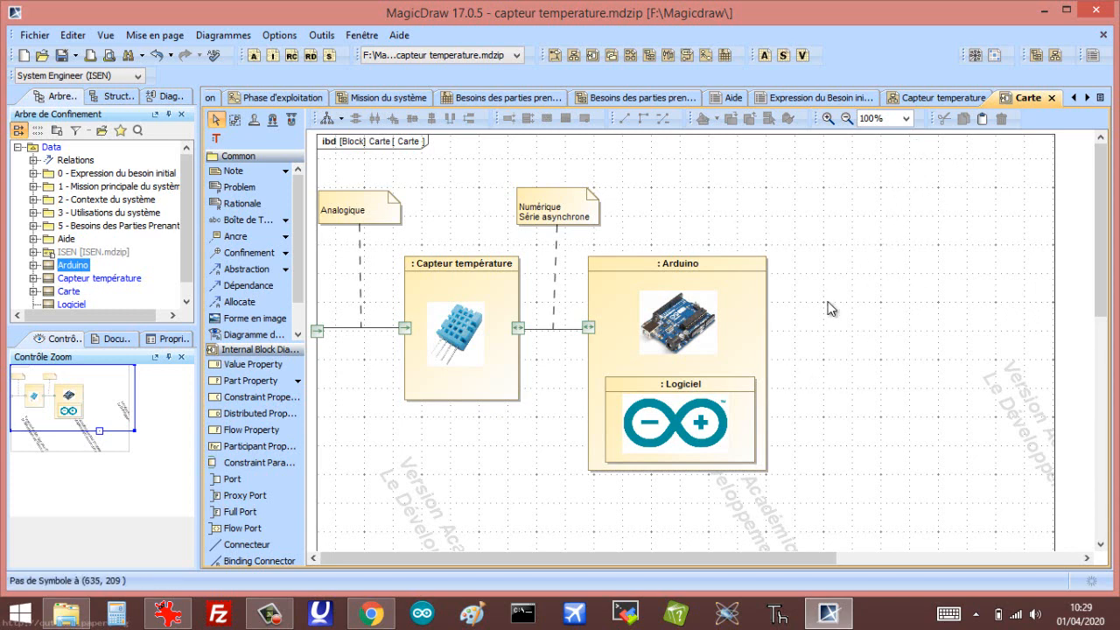
Open the Capteur temperature block definition diagram
click(941, 99)
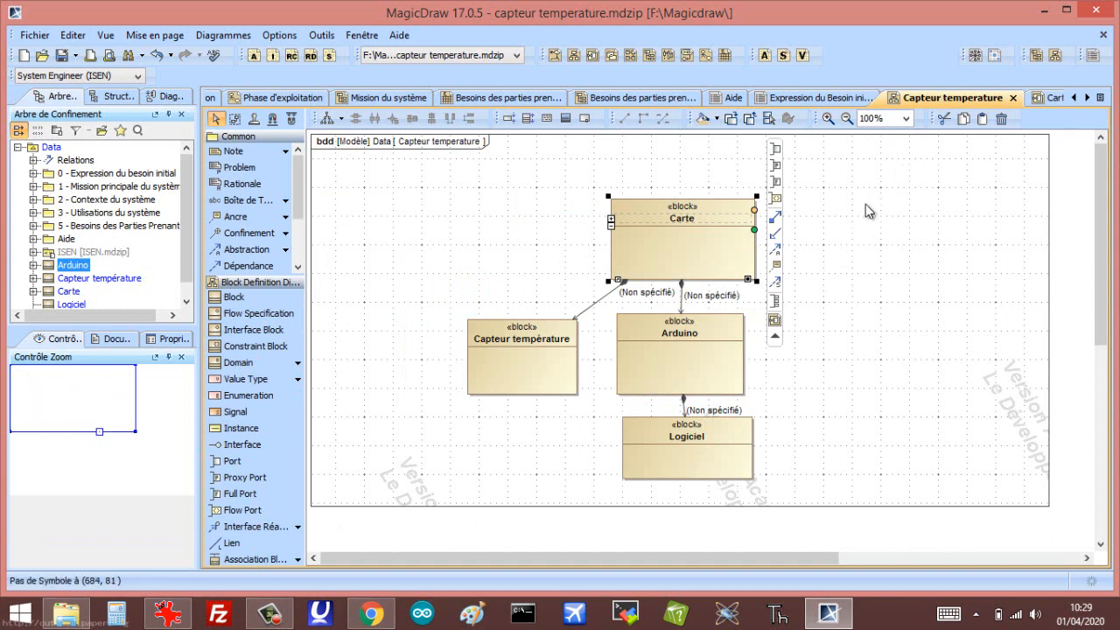
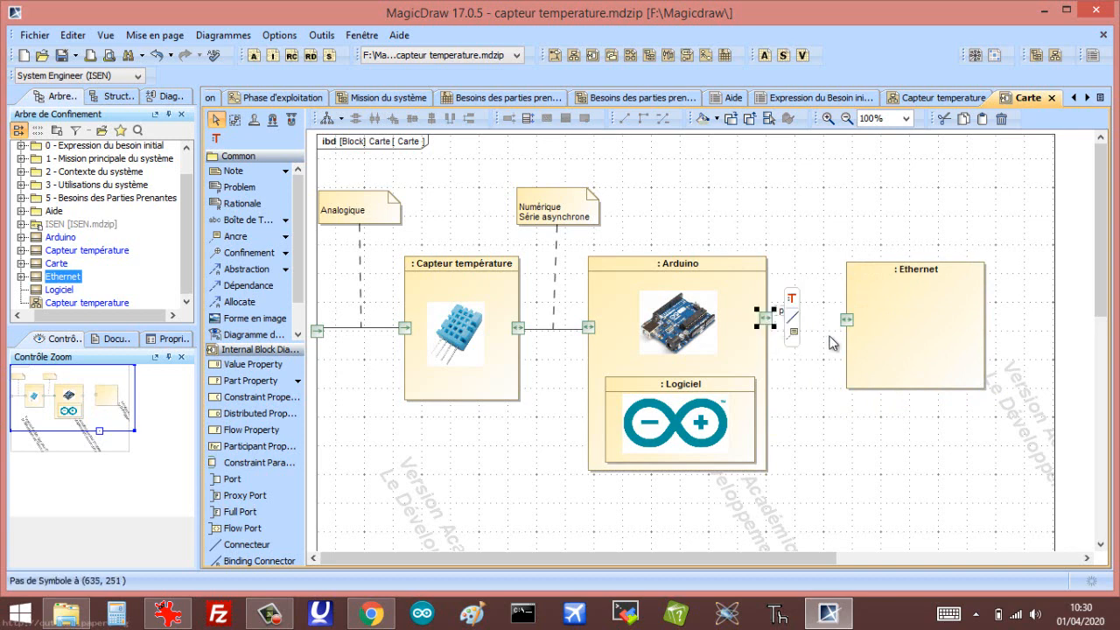
Delete the p2 label of the Arduino port and connect that port to the Ethernet port facing it
click(816, 341)
click(783, 314)
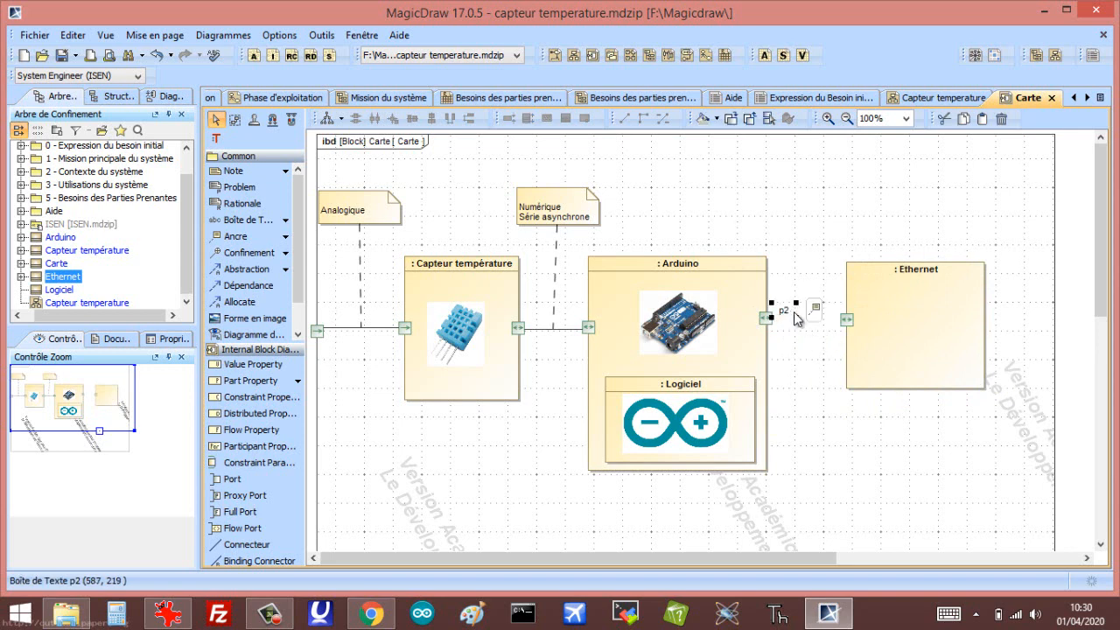
key(Delete)
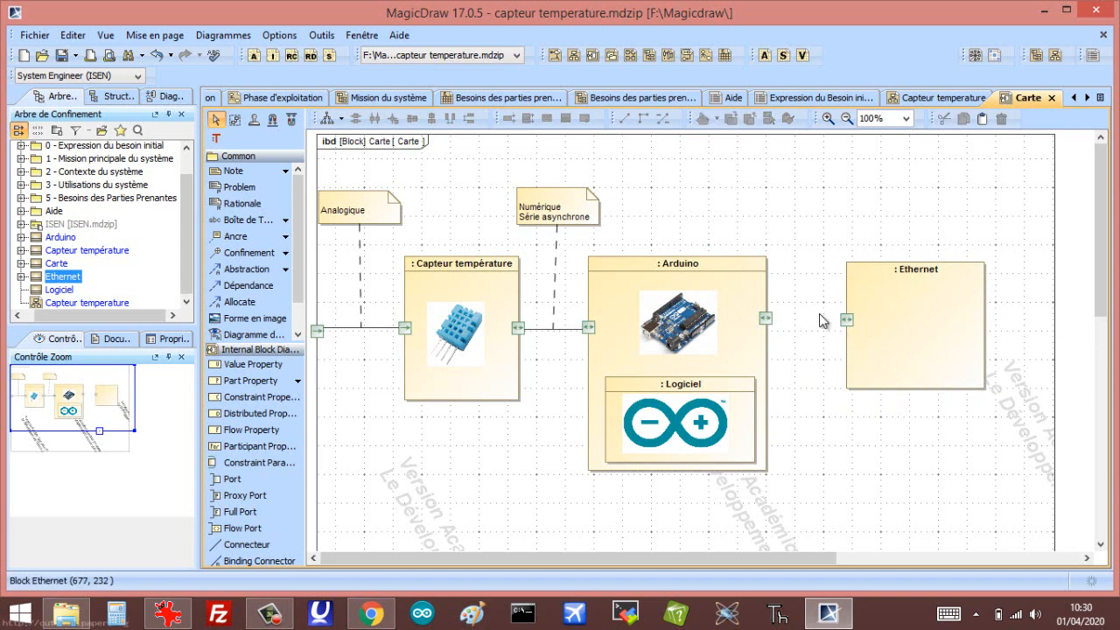
click(765, 318)
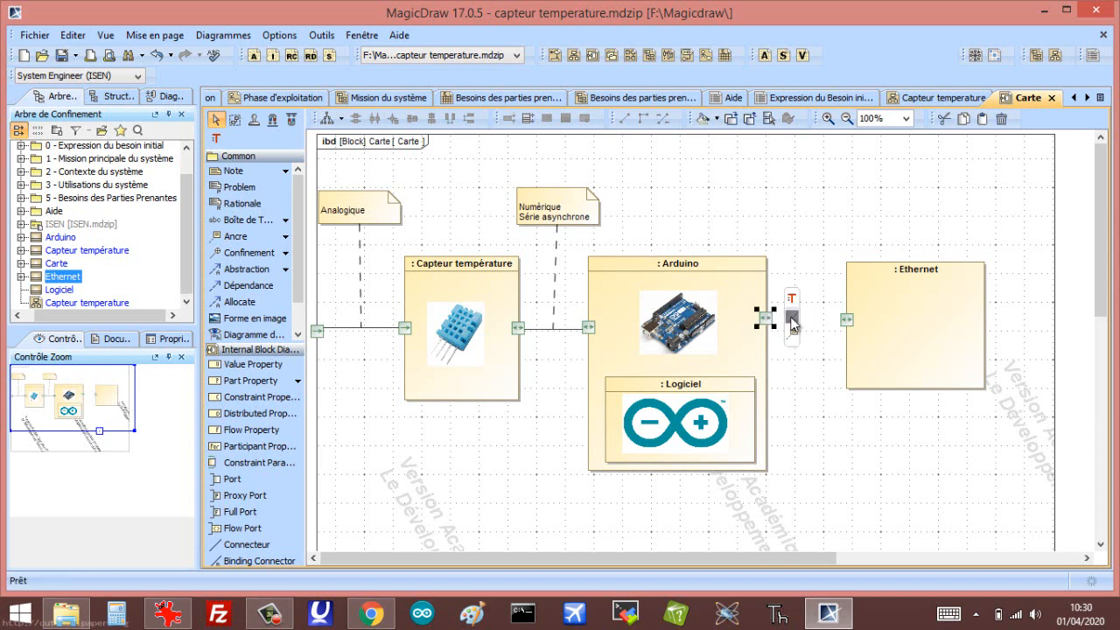
drag(791, 323, 845, 318)
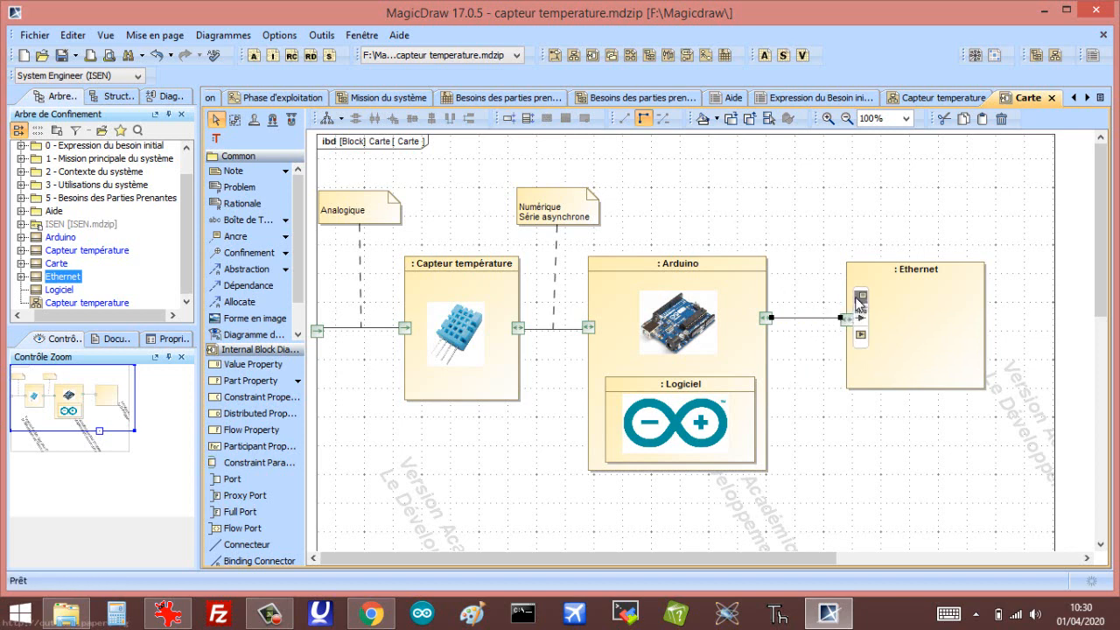
Attach a note reading "Numérique" and "Série synchrone" to the connector between the Arduino and Ethernet parts
drag(856, 300, 802, 213)
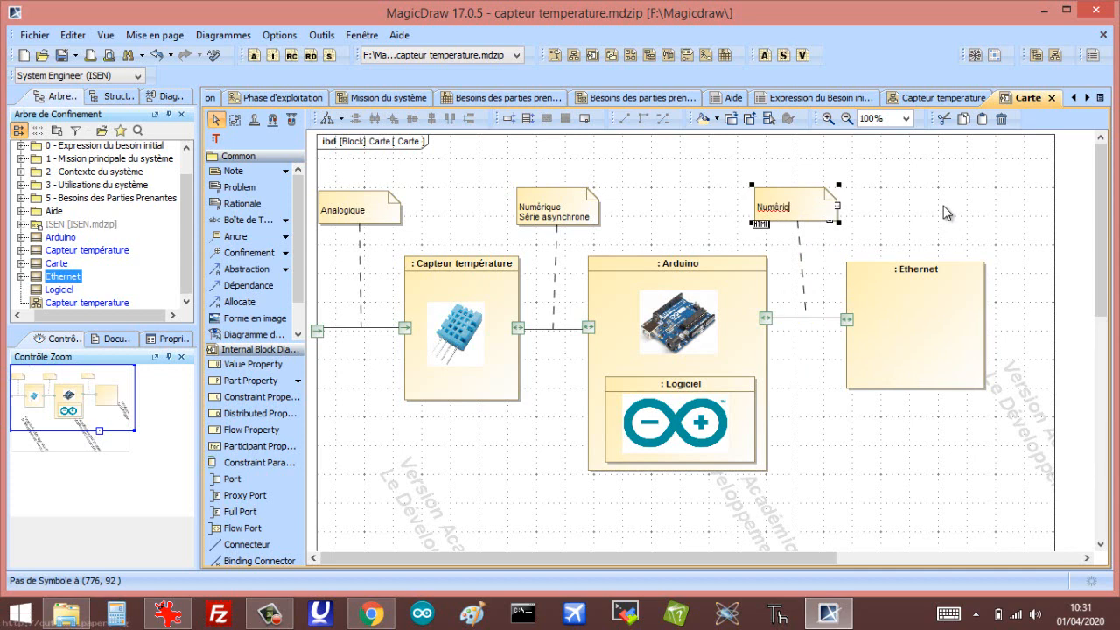
key(Return)
text(Série synchrone)
click(945, 212)
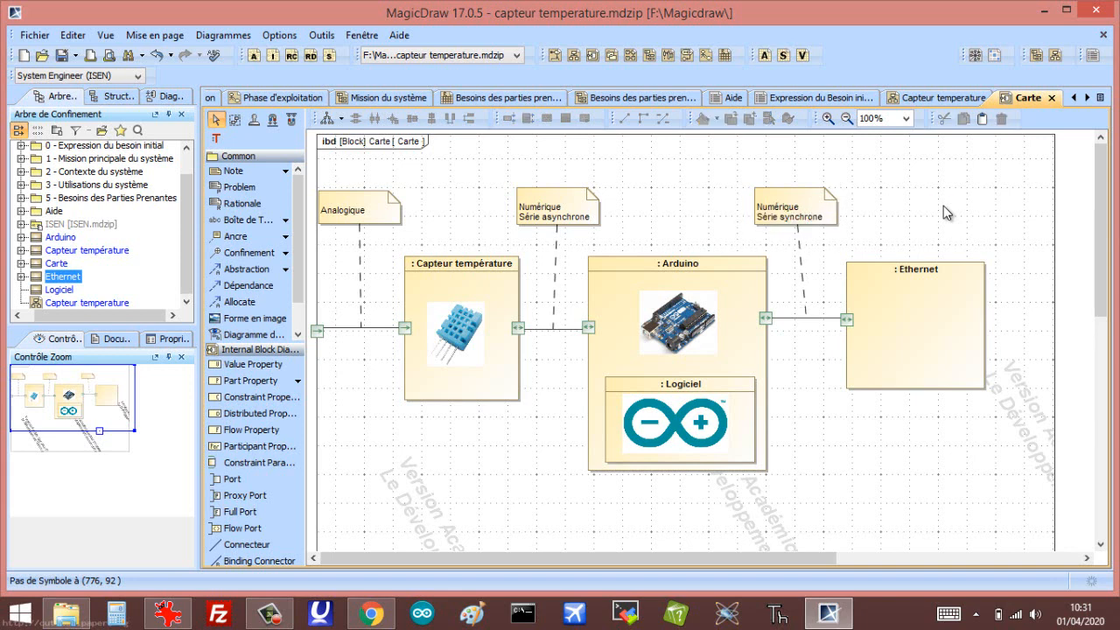
Add a bidirectional port on the Ethernet part's outer edge and connect it to a new port on the Carte diagram frame
click(950, 323)
click(1002, 321)
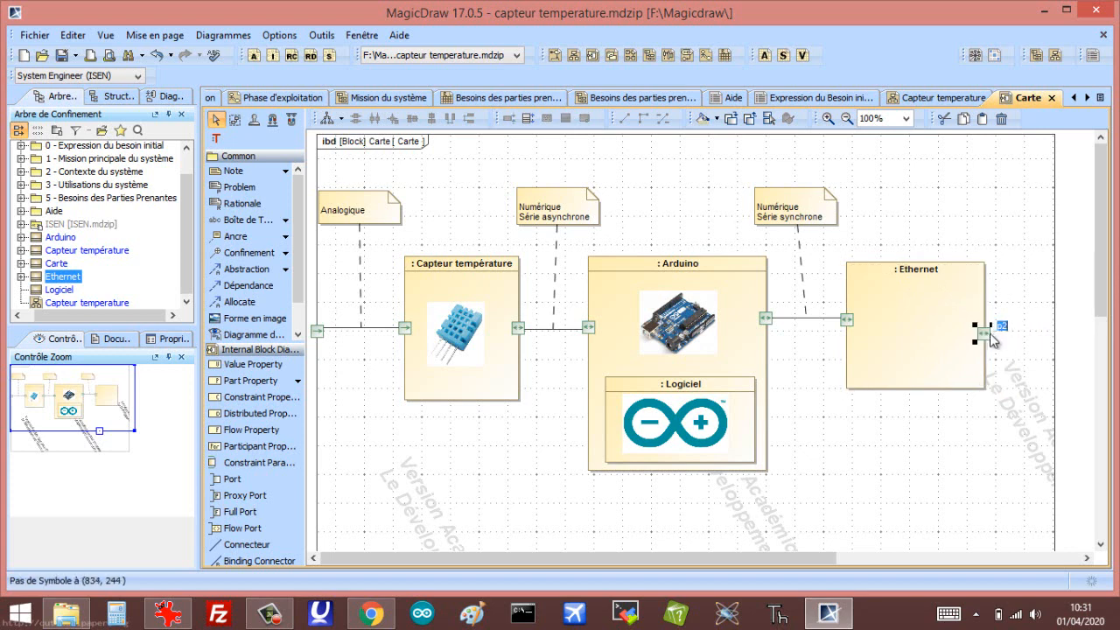
click(984, 329)
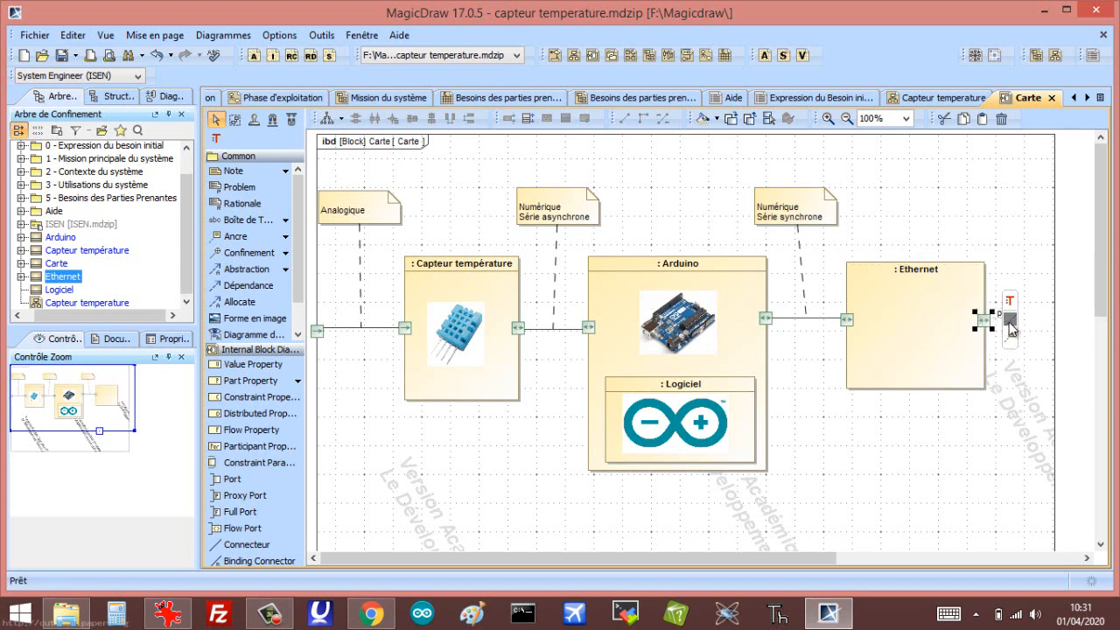
click(1012, 320)
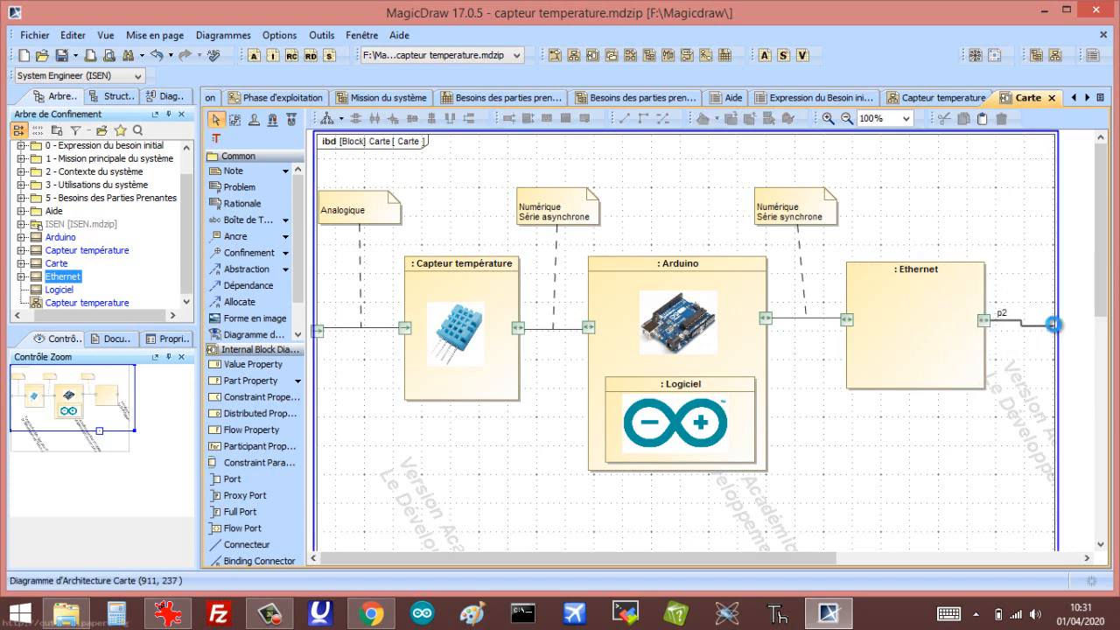
click(1032, 361)
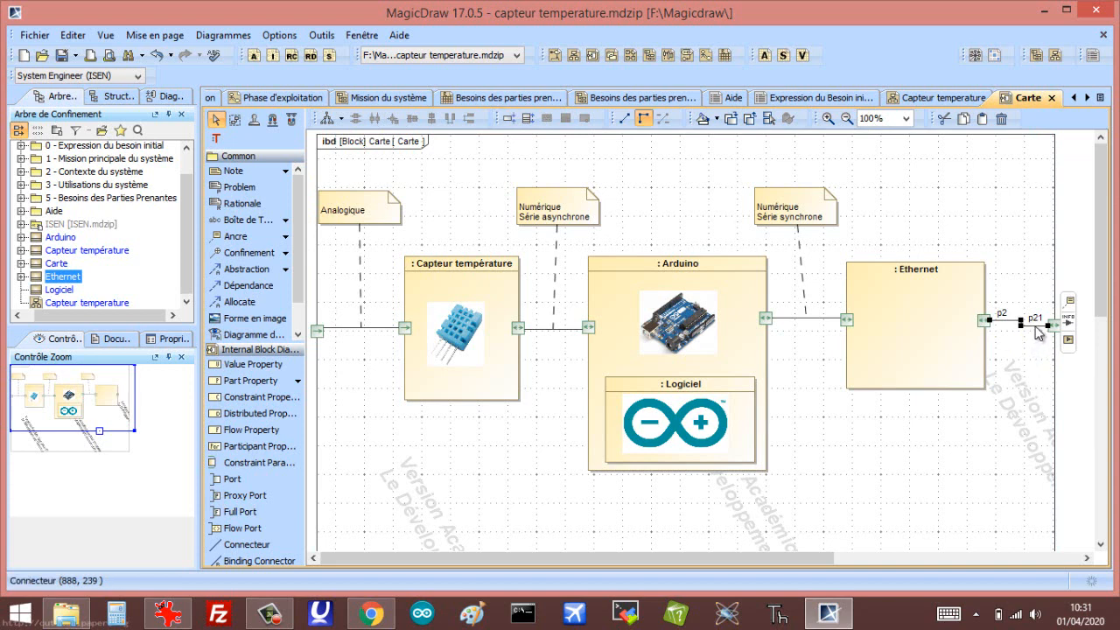
Straighten the connector between the Ethernet part and the diagram frame, aligning the p21 frame port with p2
drag(1034, 326, 1036, 324)
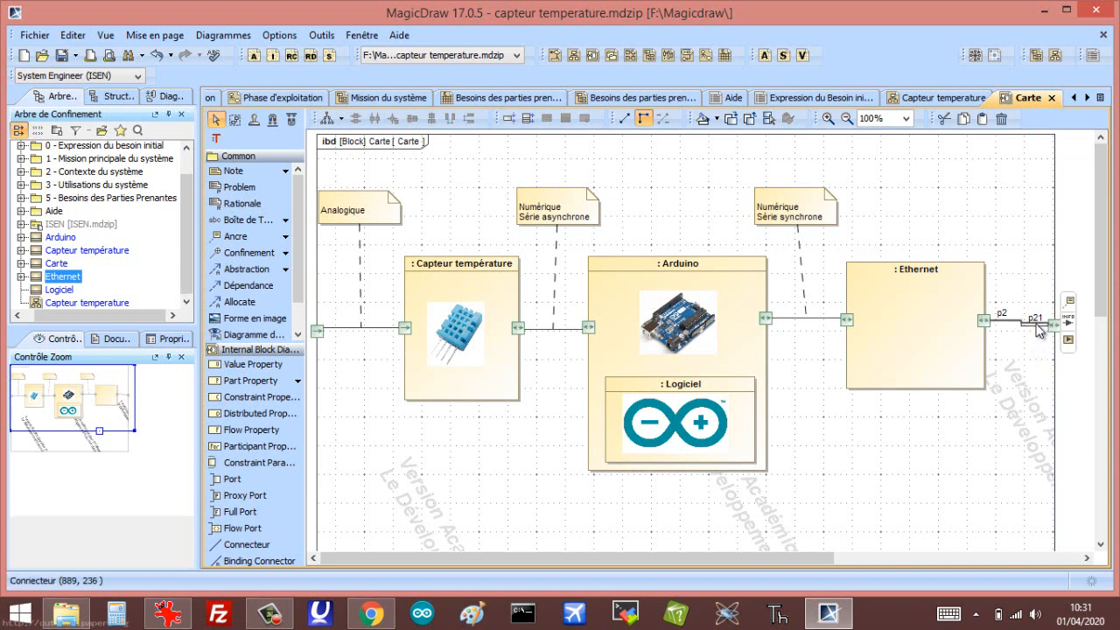
click(1036, 324)
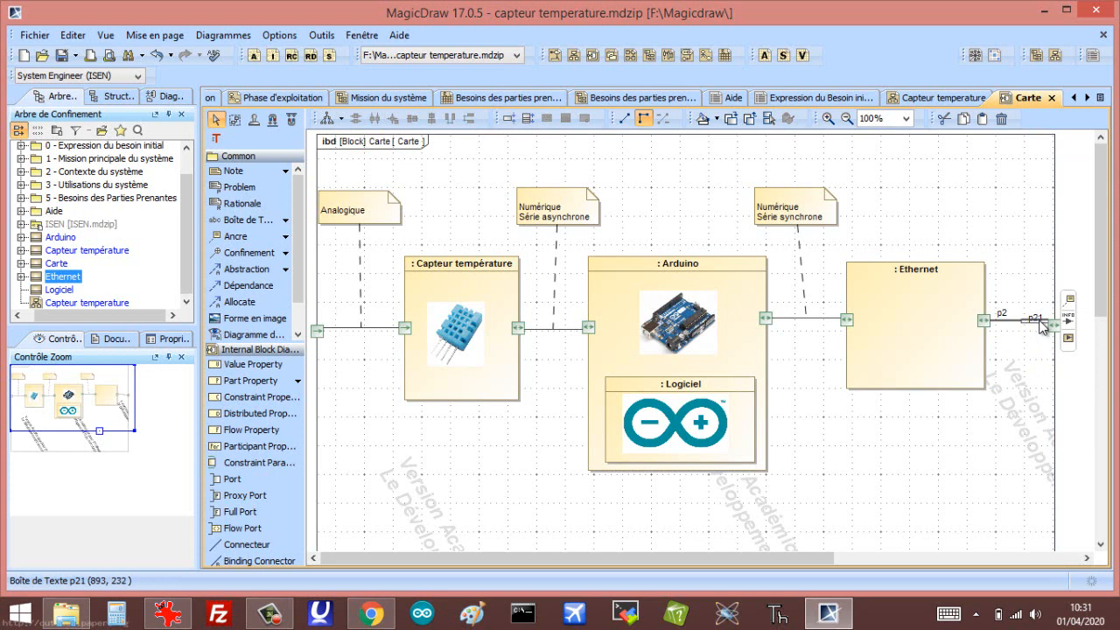
click(1018, 347)
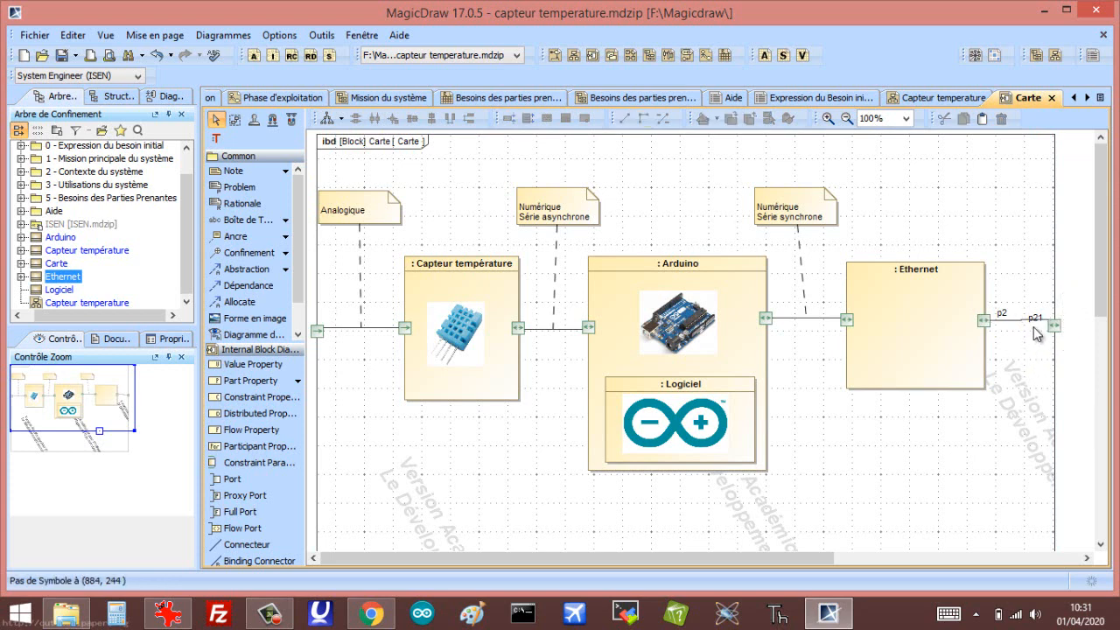
click(1049, 320)
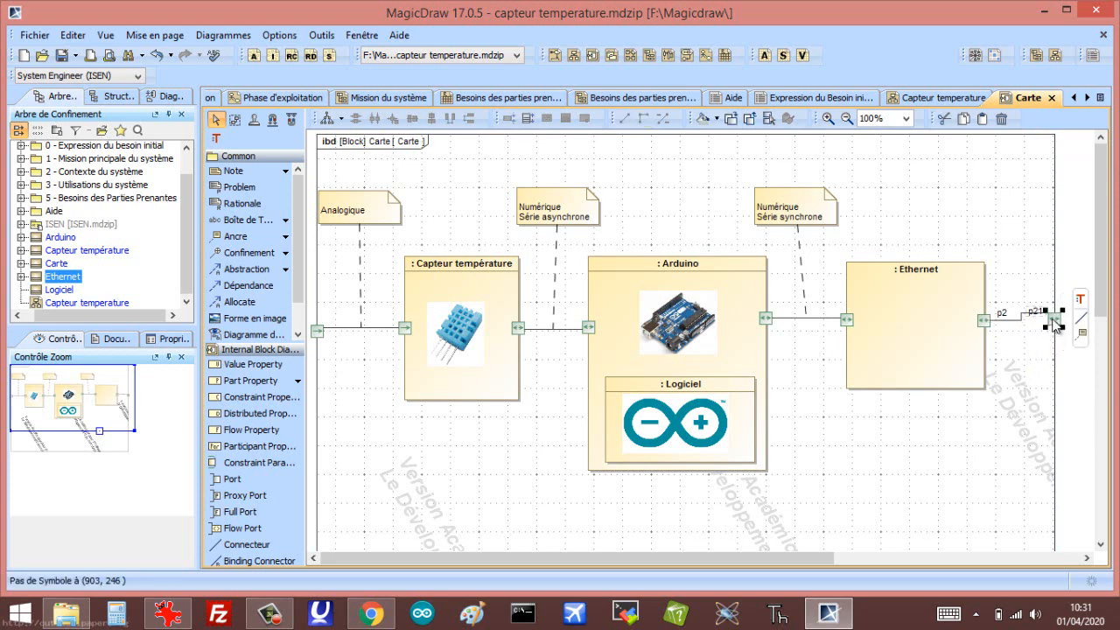
drag(1030, 313, 1032, 322)
click(1029, 363)
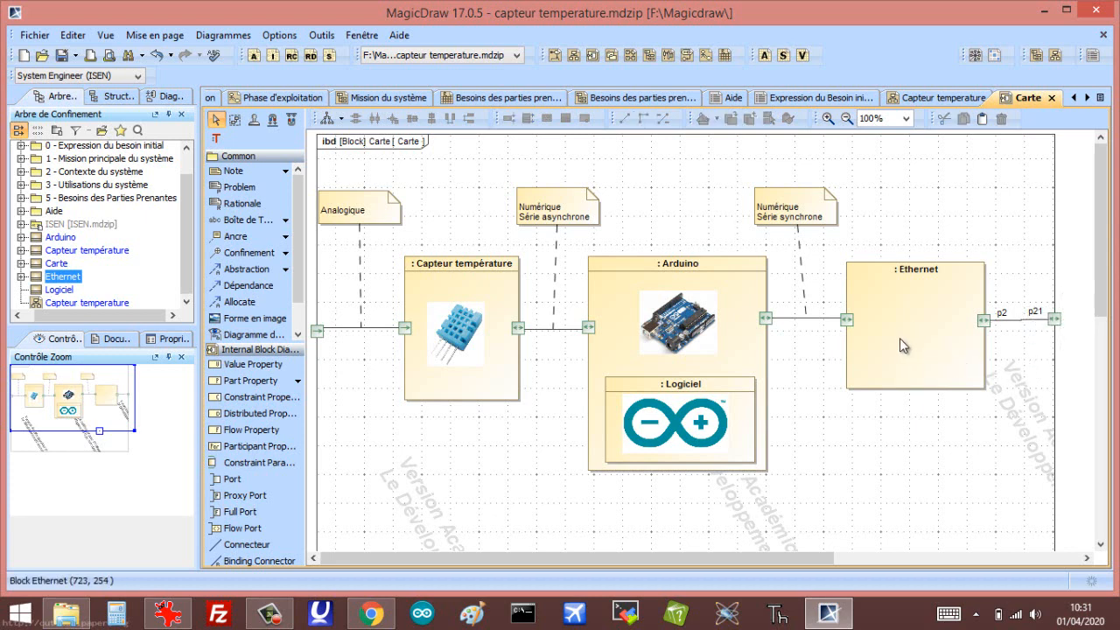
Attach a note reading "Vers réseau lycée" to the connector between the Ethernet part and the diagram frame
click(1019, 320)
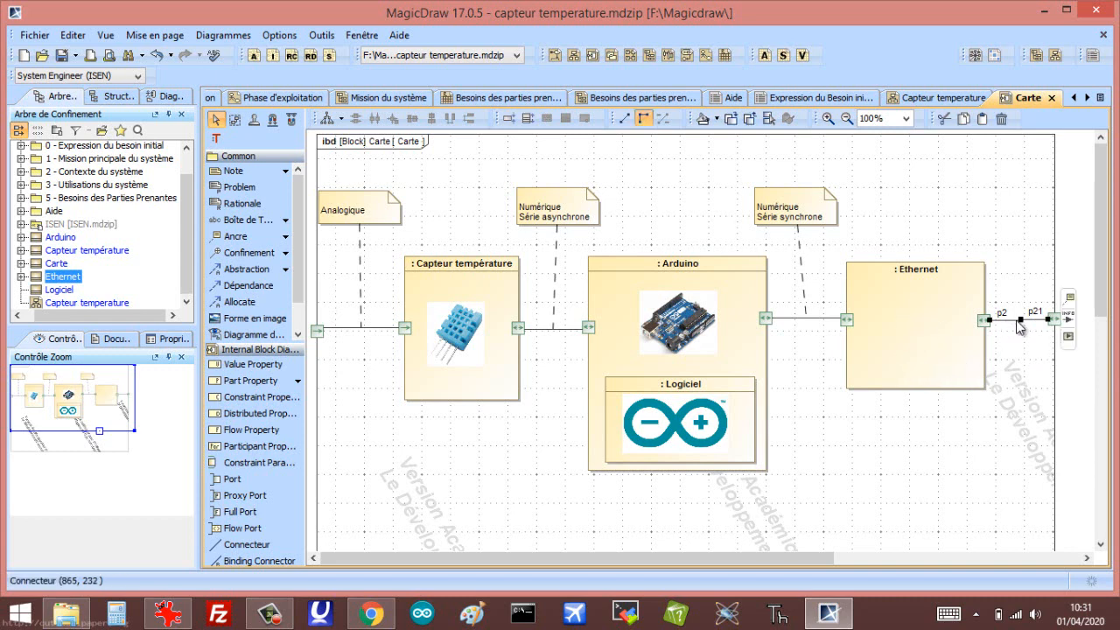
mouse_move(1068, 303)
mouse_down()
mouse_move(988, 212)
mouse_move(981, 219)
mouse_up()
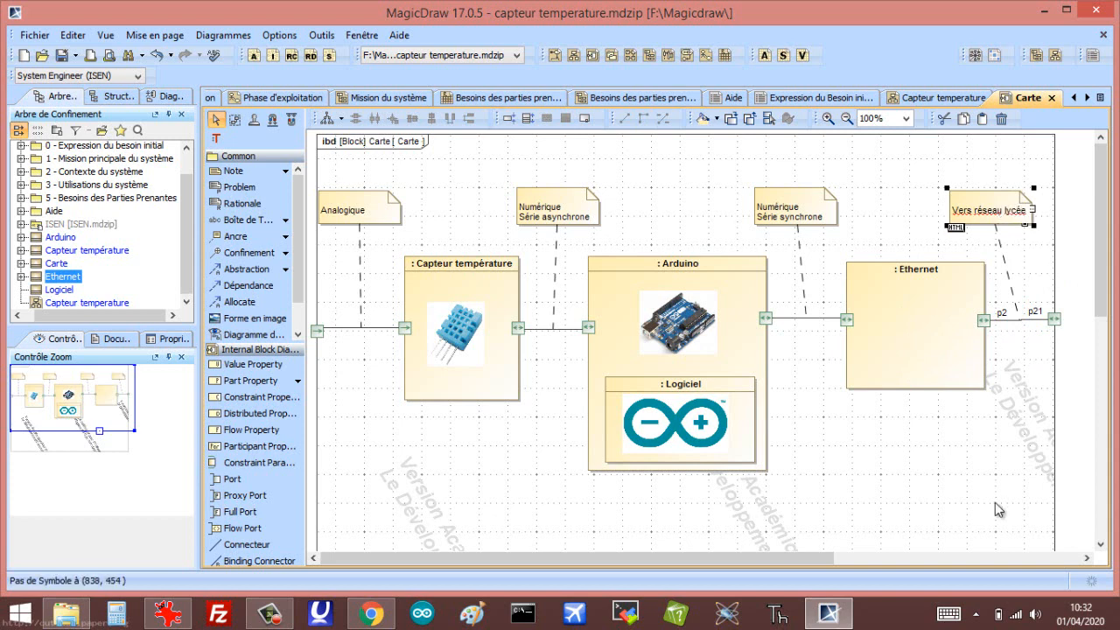
Switch to Chrome and change the Google image search to "arduino ethernet"
click(915, 469)
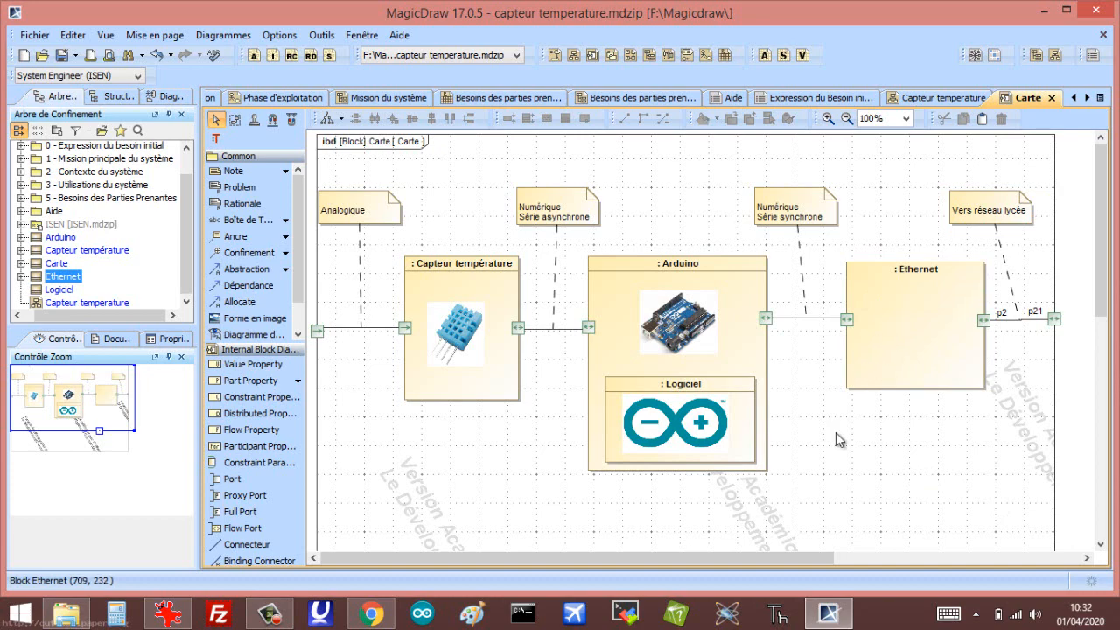
click(371, 612)
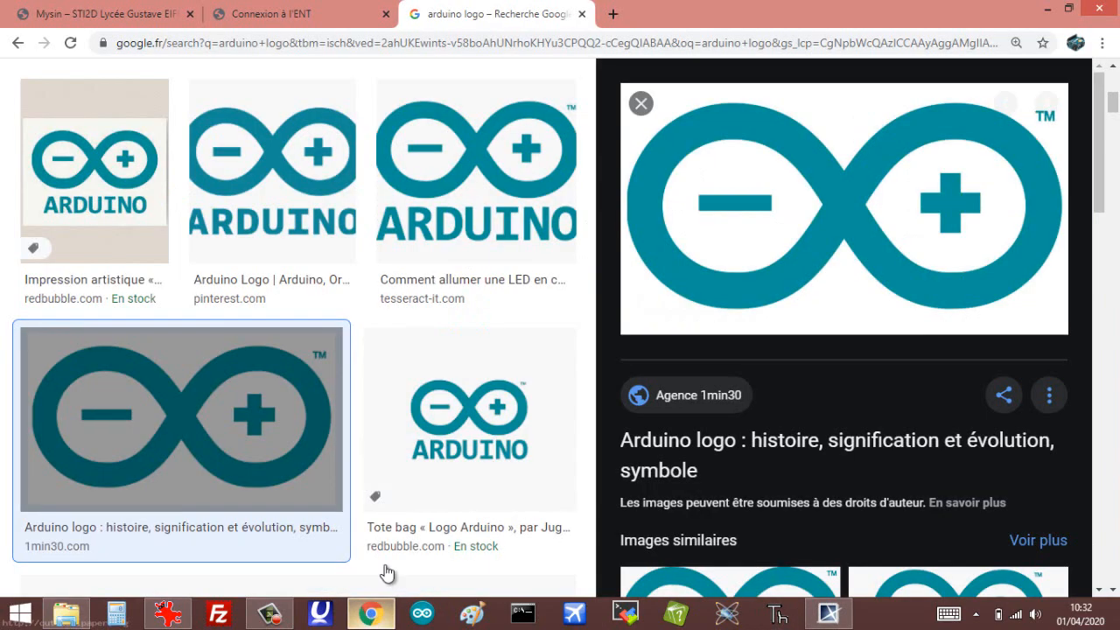
scroll(435, 203, up, 3)
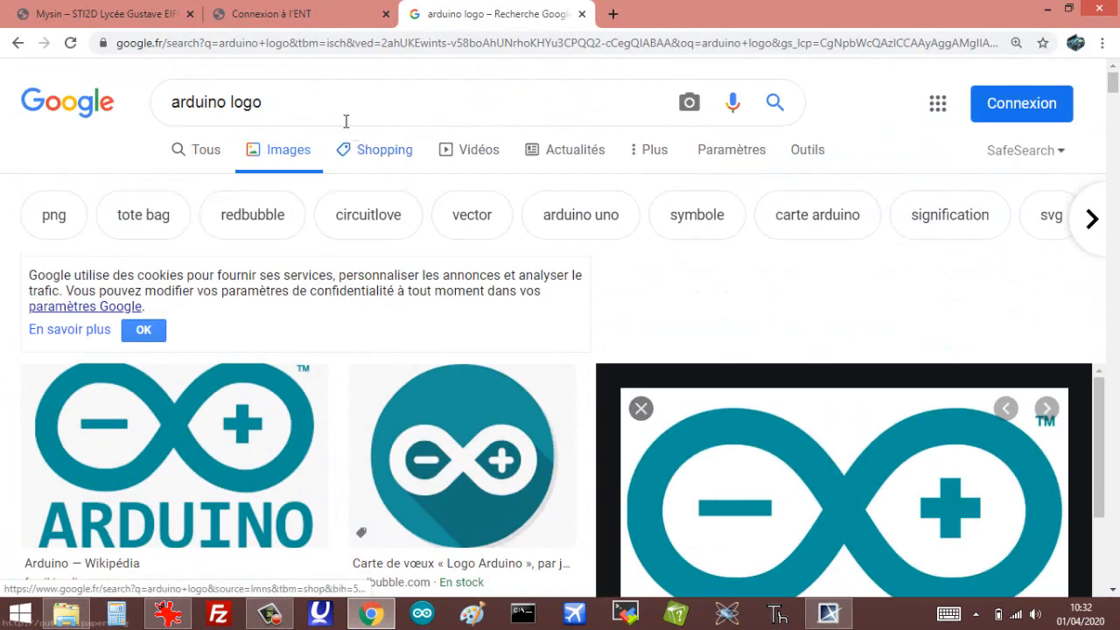
double_click(234, 103)
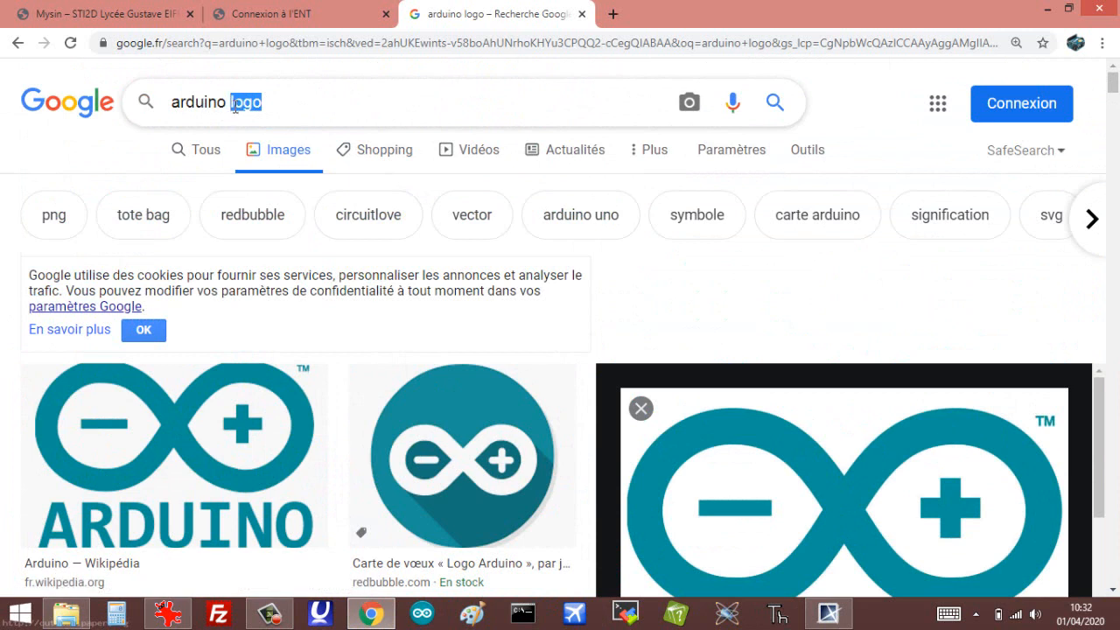
key(BackSpace)
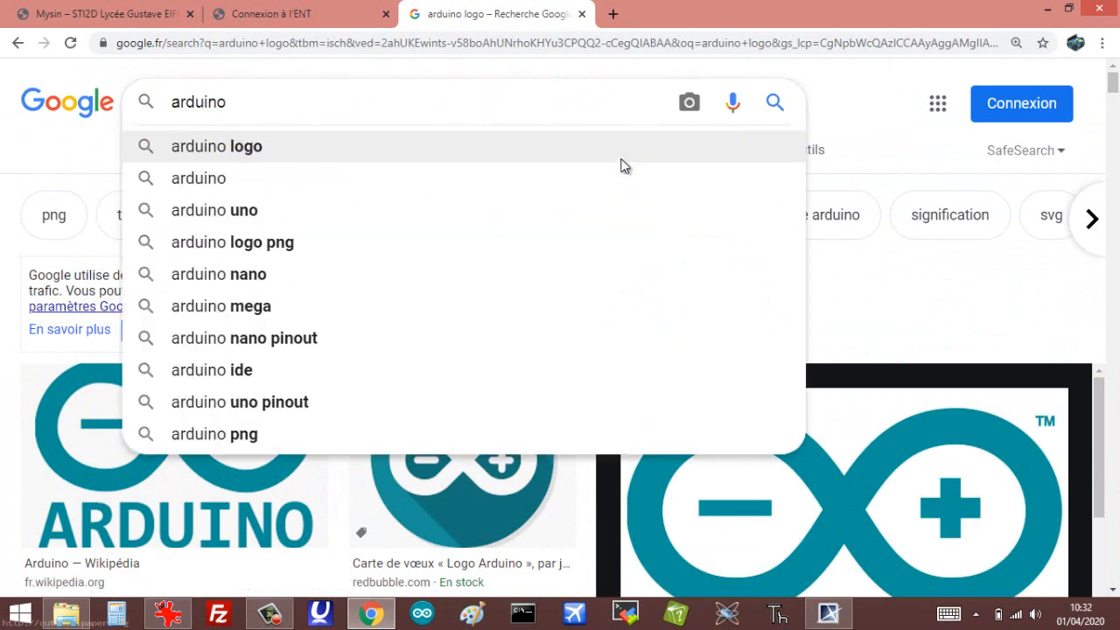
text(ethe)
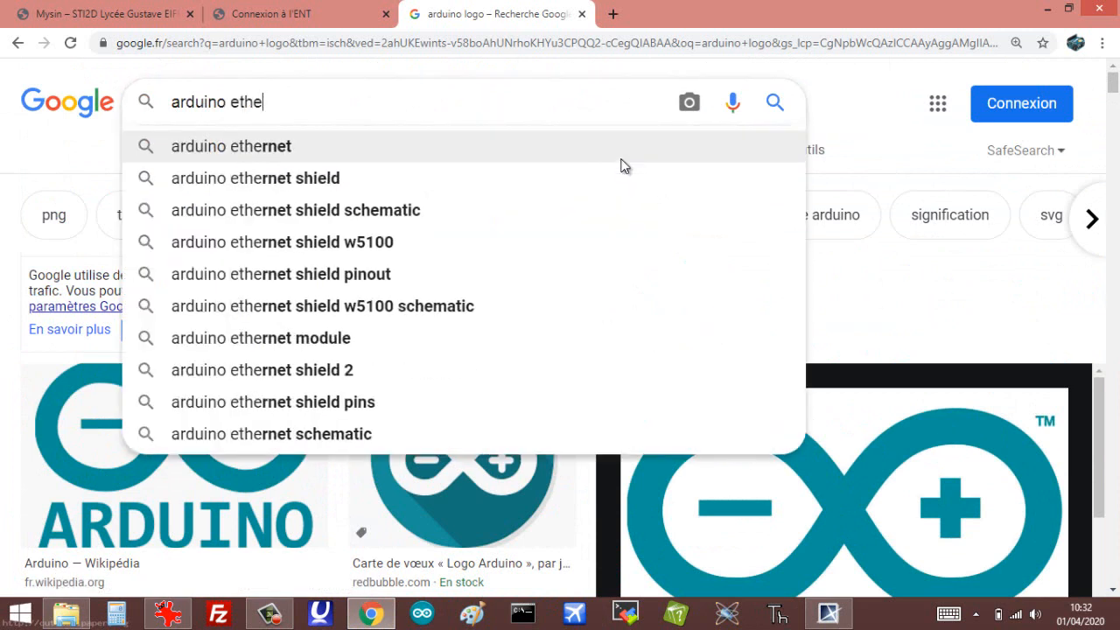
text(rnet)
key(Return)
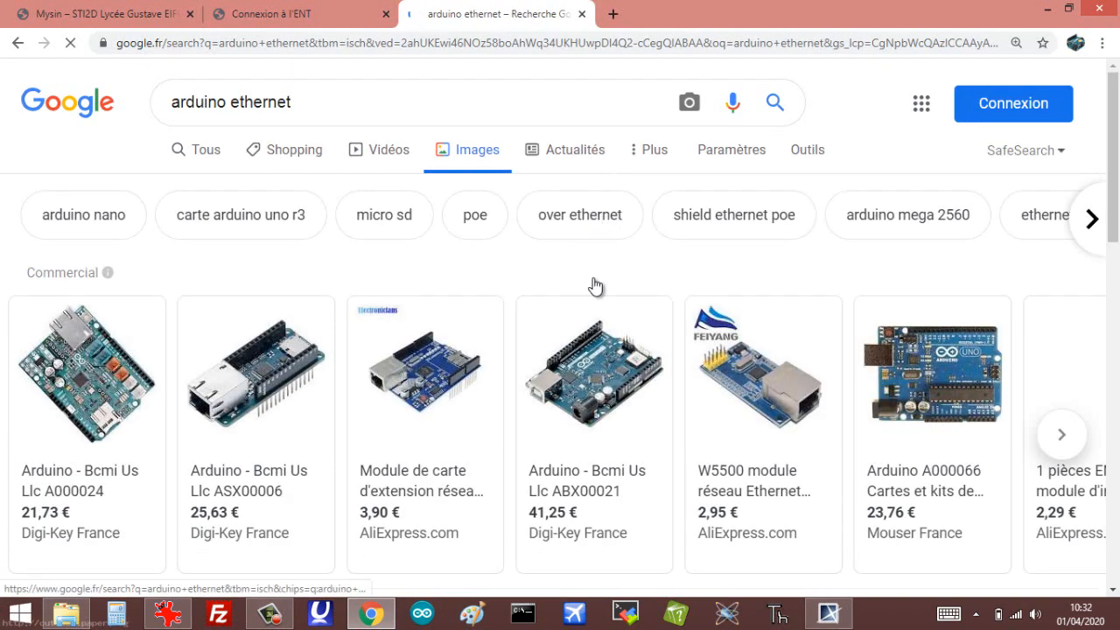
Copy the eagle-robotics.com "Shield Ethernet W5100" picture from the image results to the clipboard
scroll(595, 286, down, 3)
scroll(594, 284, down, 1)
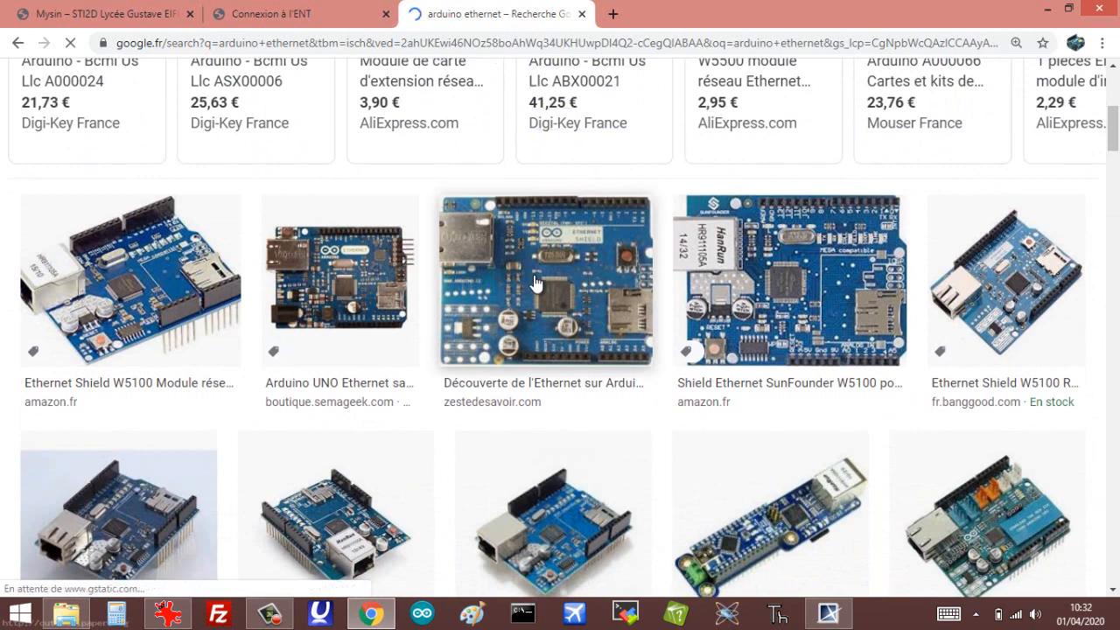
scroll(568, 279, up, 1)
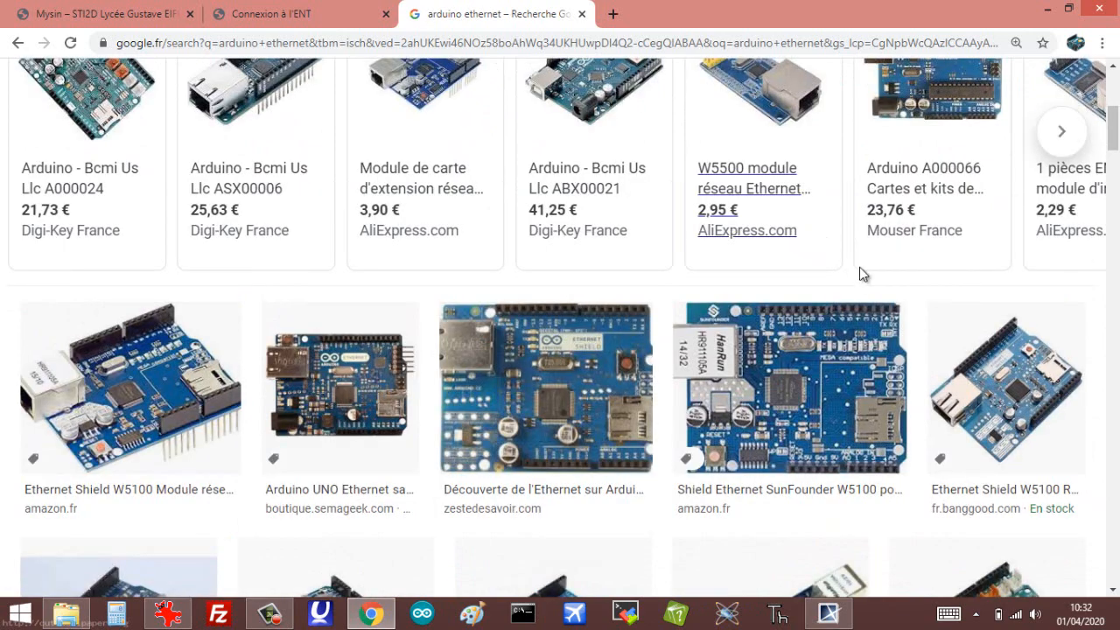
scroll(830, 284, down, 1)
scroll(796, 273, down, 2)
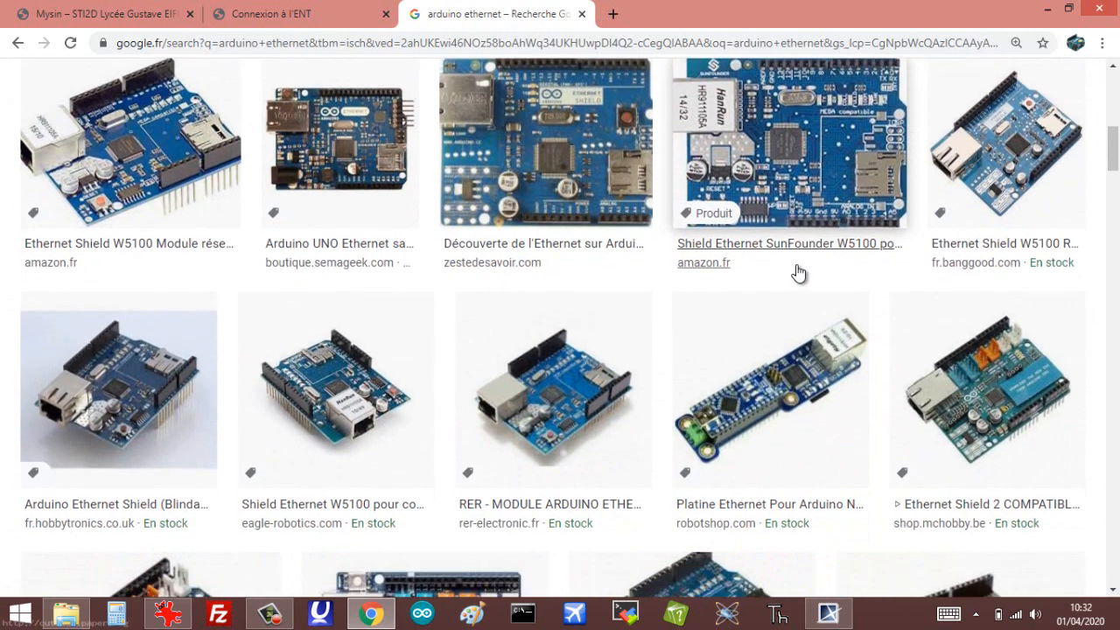
click(352, 389)
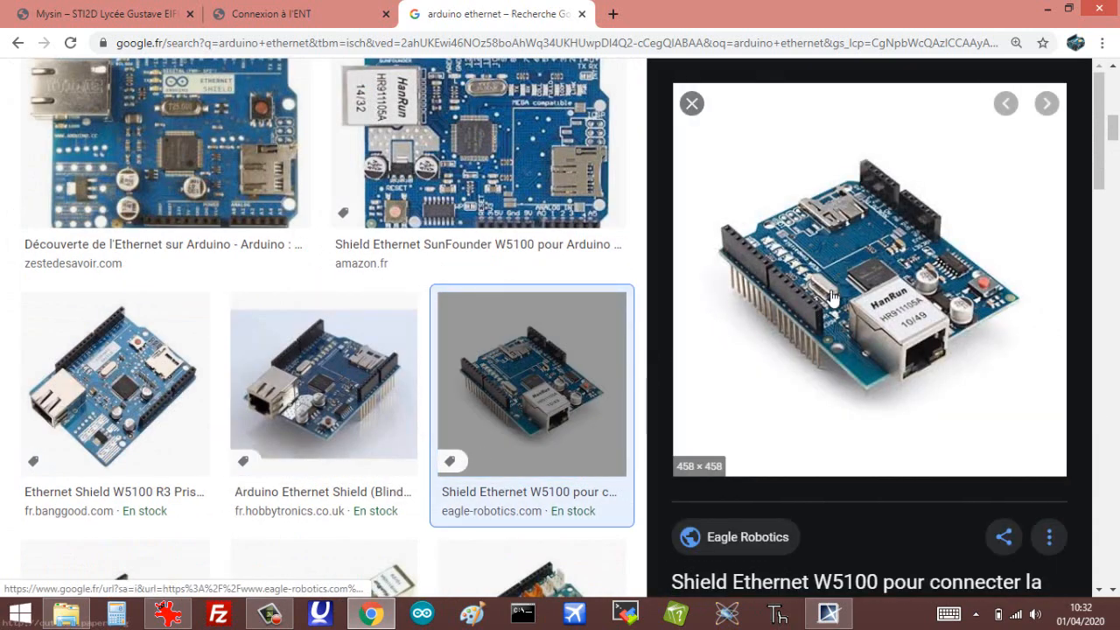
right_click(795, 283)
click(842, 455)
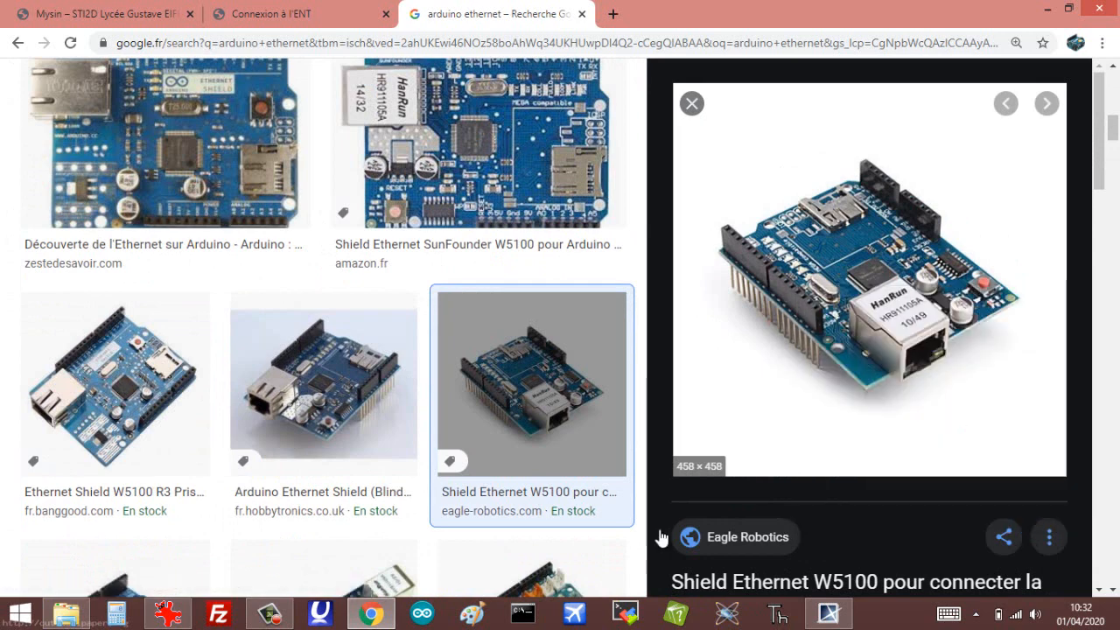
Paste the picture into IrfanView, select an area of about 363 x 281 pixels tightly around the board, and cut it to the clipboard
click(175, 621)
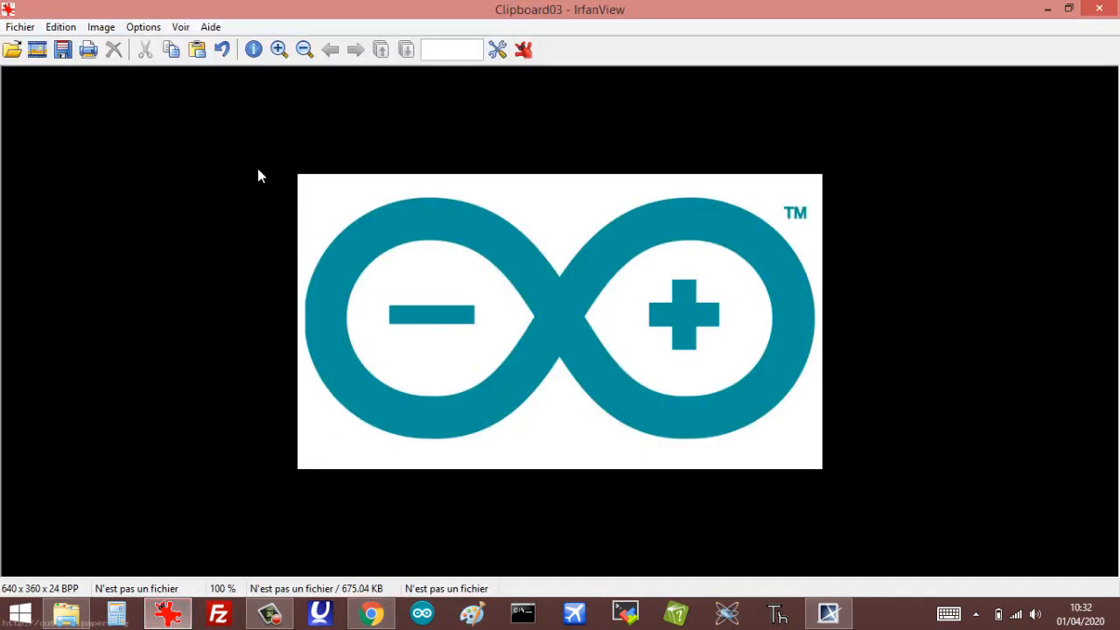
click(198, 50)
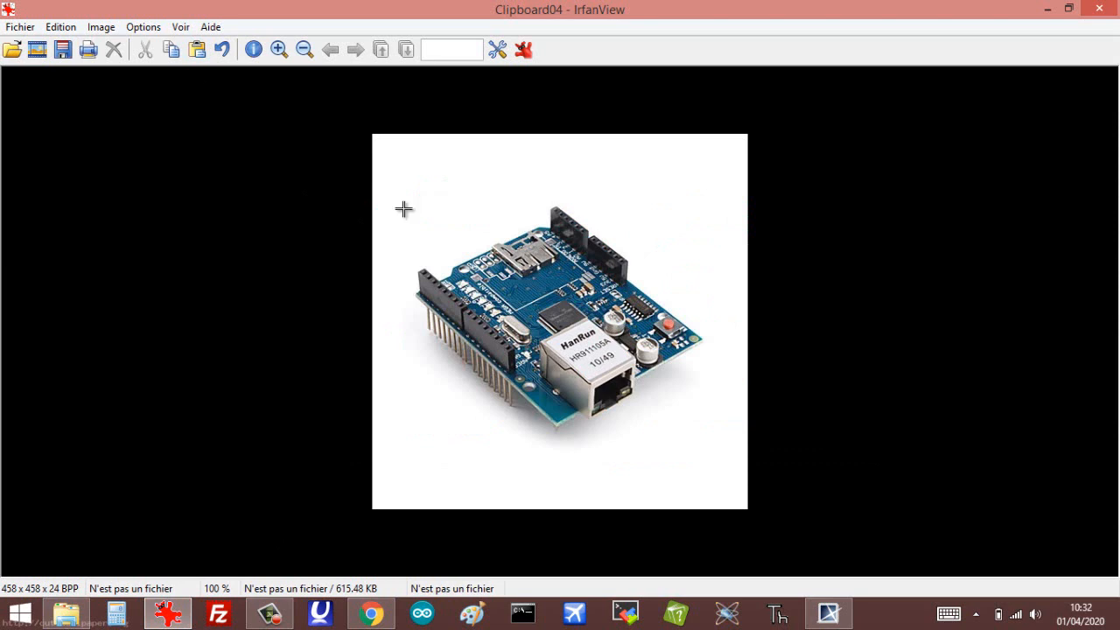
drag(404, 208, 709, 430)
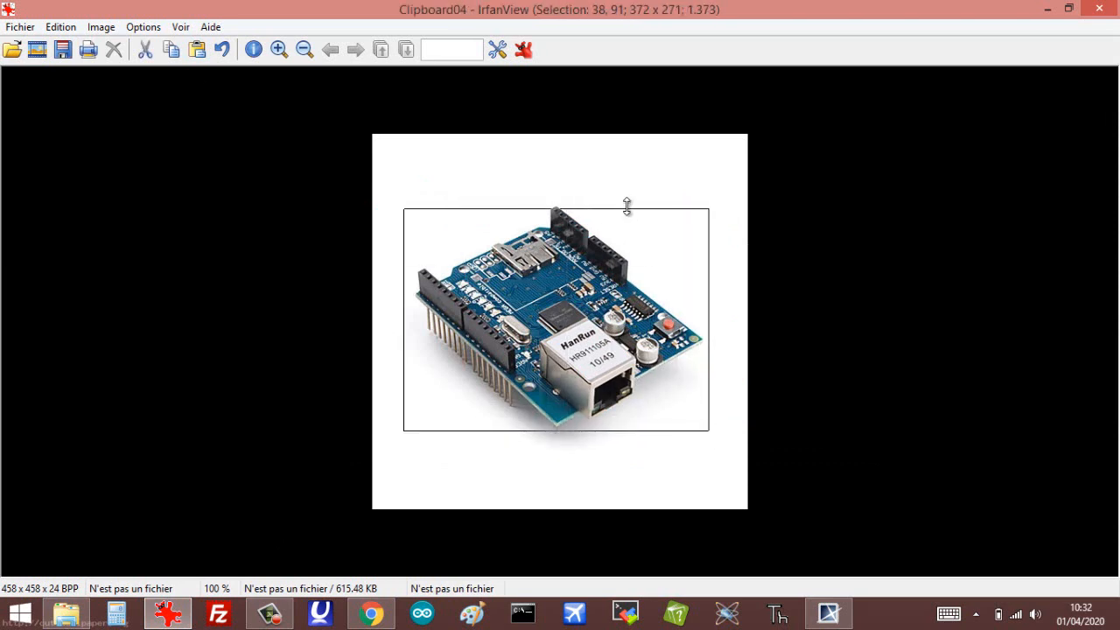
drag(626, 205, 626, 197)
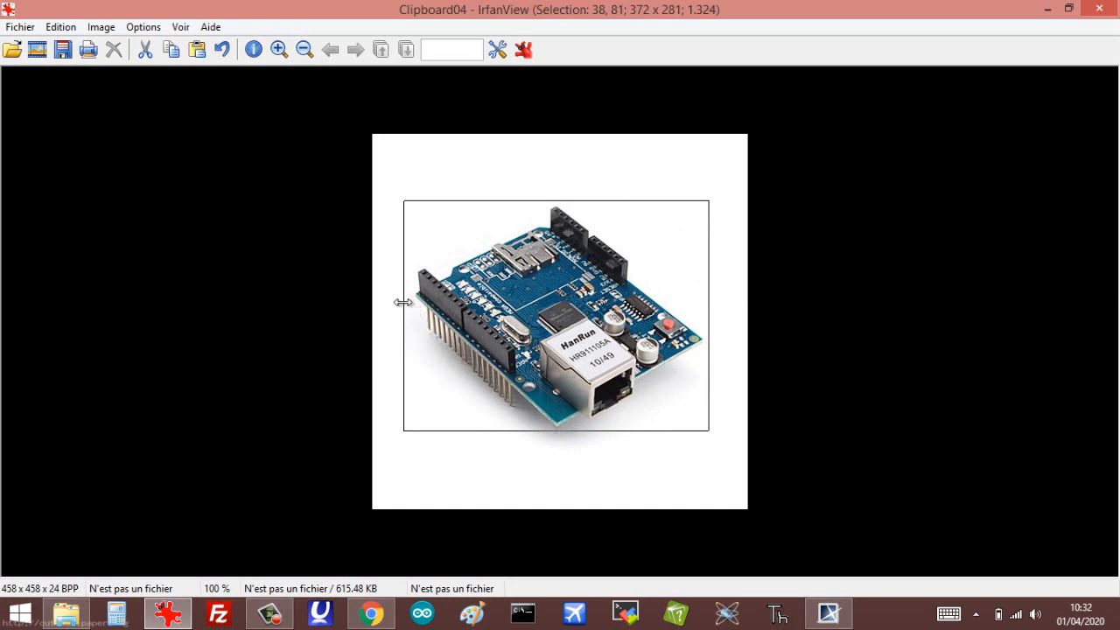
drag(403, 301, 409, 301)
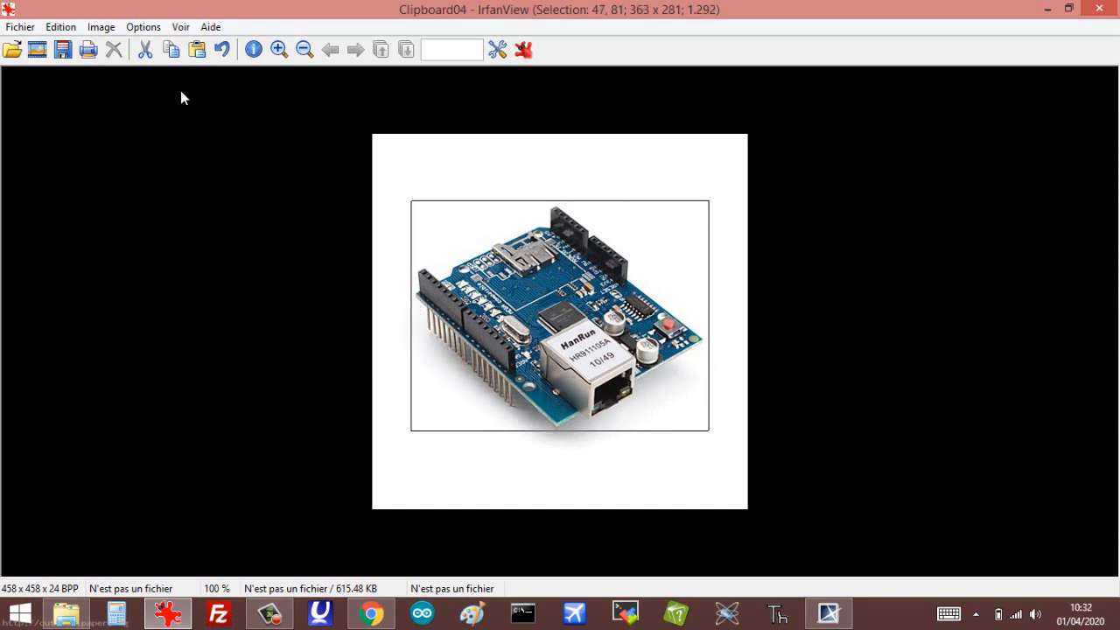
click(145, 49)
Switch to MagicDraw and paste the cropped Ethernet shield picture into the Carte diagram
click(828, 612)
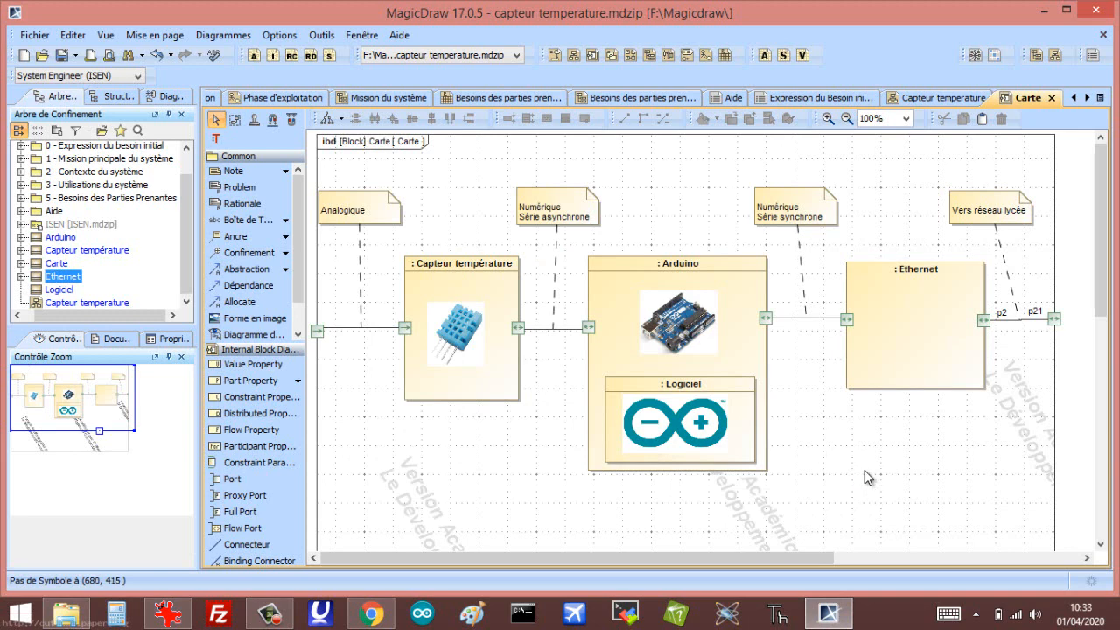
key(ctrl+v)
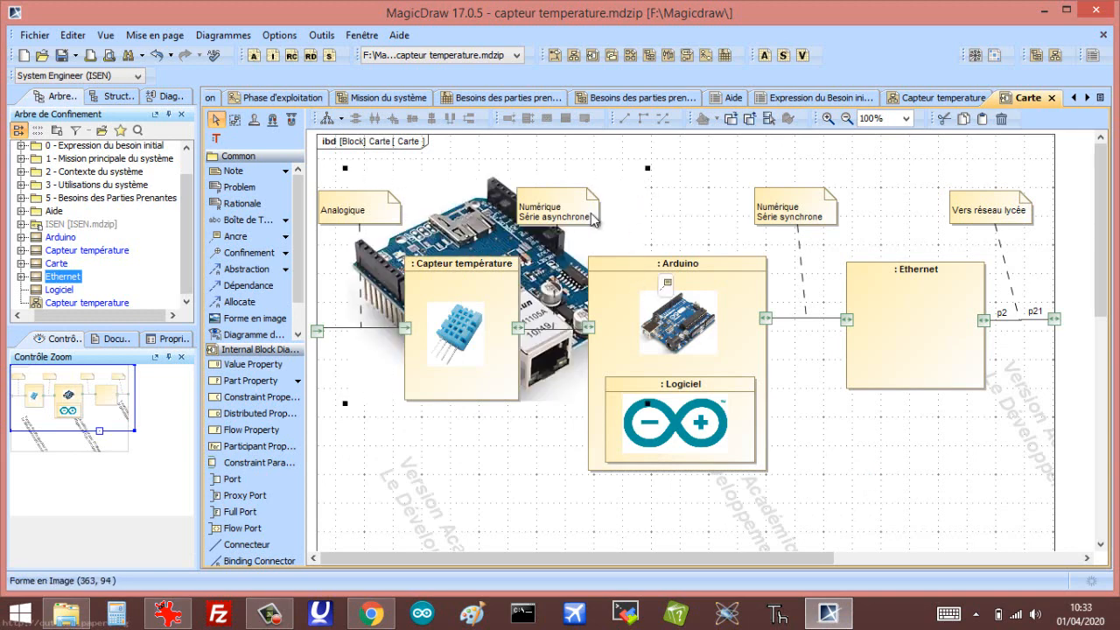
drag(558, 248, 886, 468)
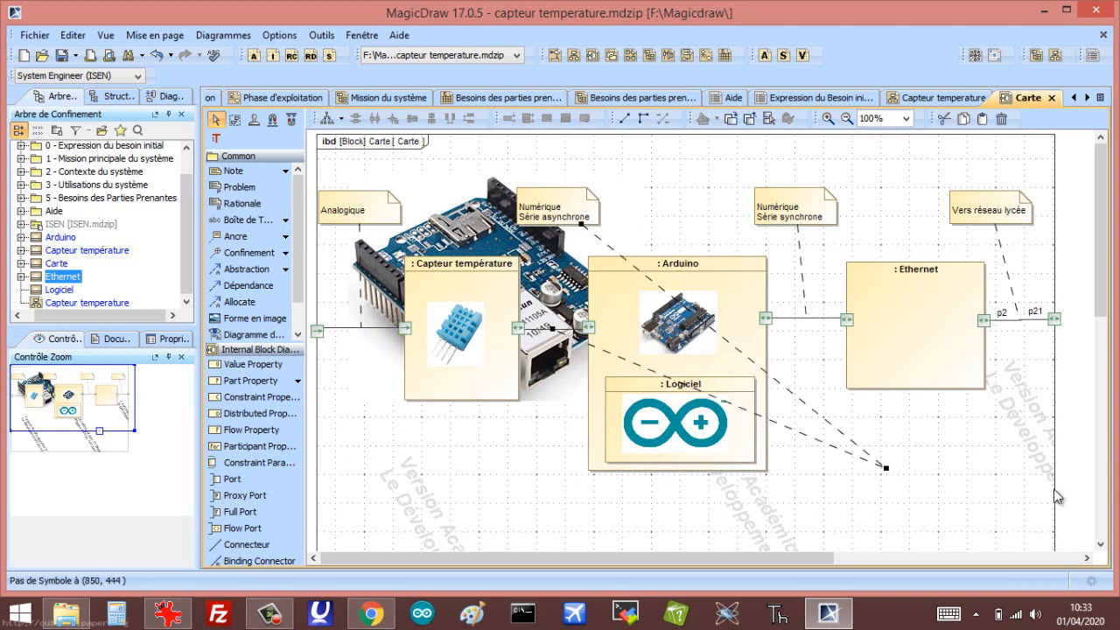
key(ctrl+z)
click(467, 229)
drag(469, 232, 858, 372)
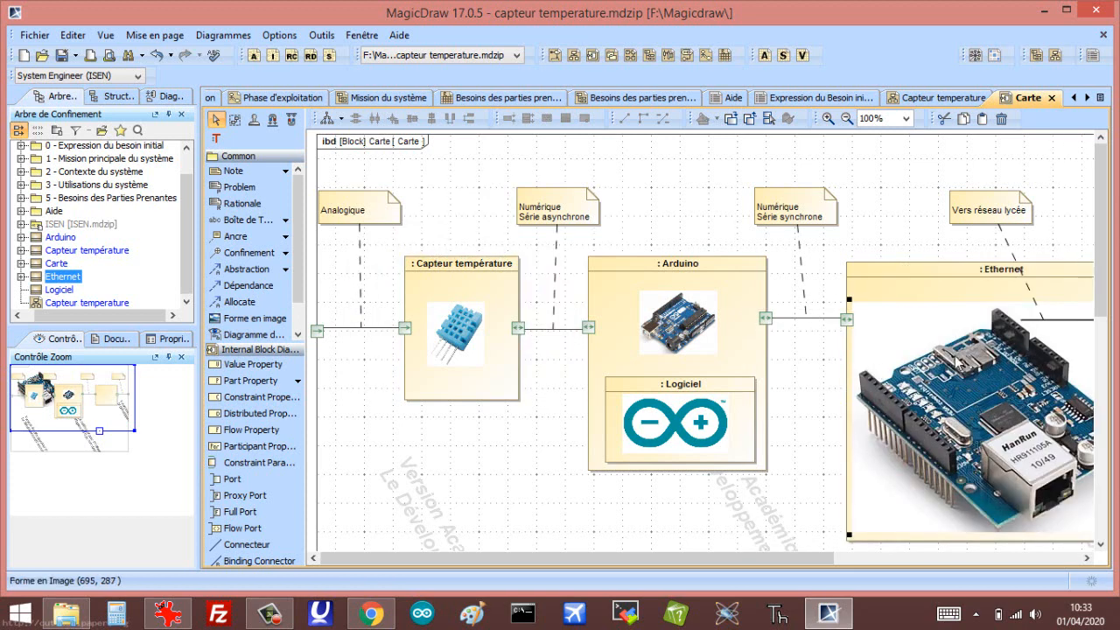
key(ctrl+z)
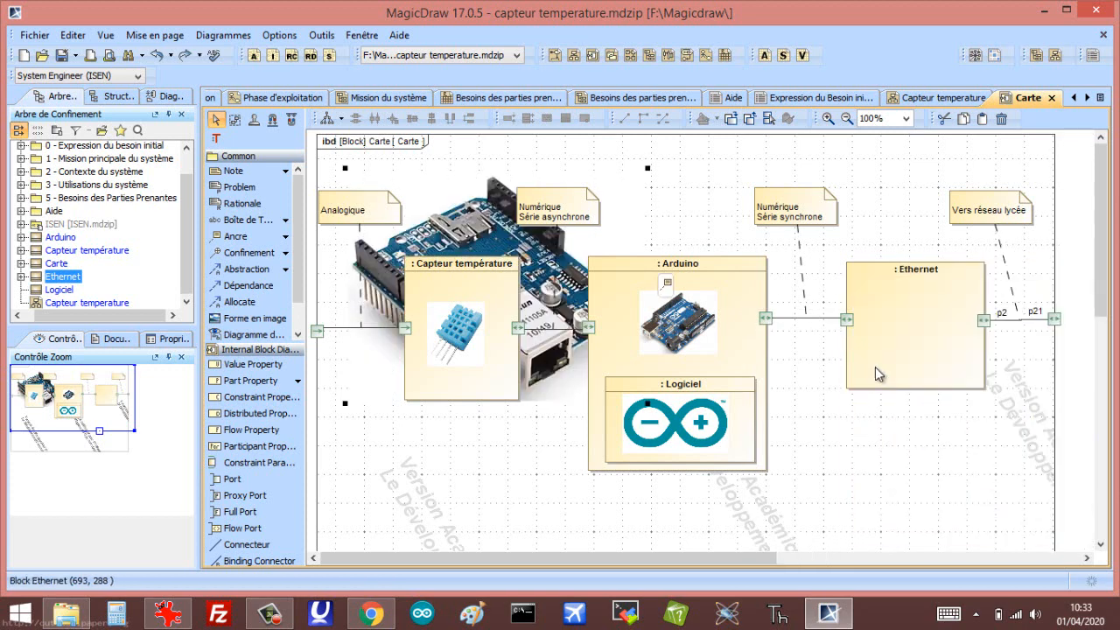
Shrink the Ethernet shield picture in the free area below the Ethernet part, and move it inside that part
drag(648, 168, 920, 439)
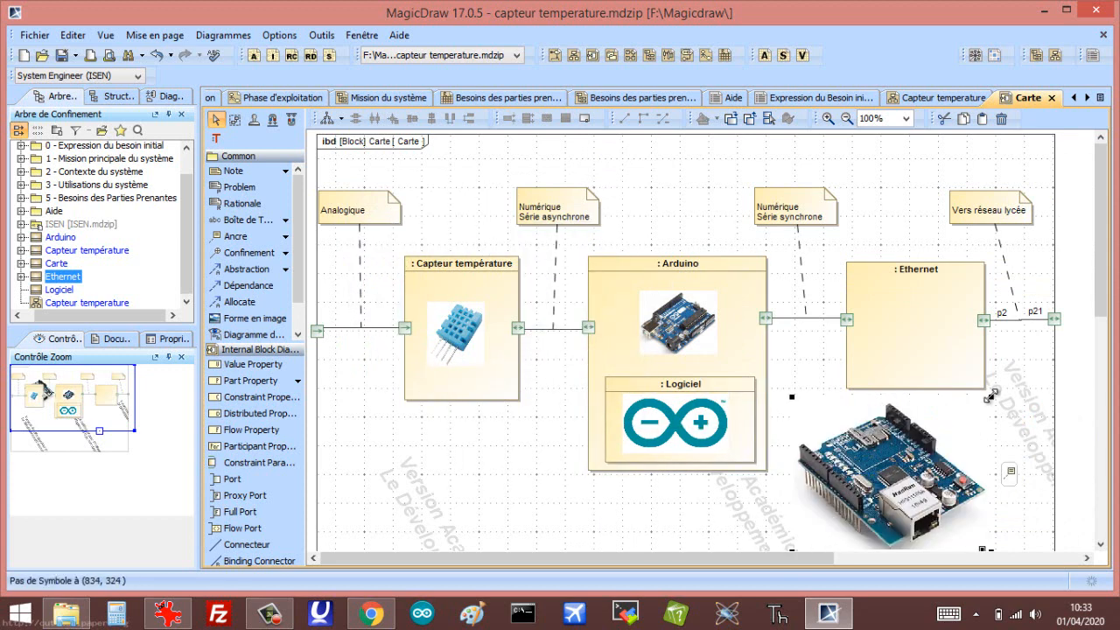
drag(990, 397, 931, 453)
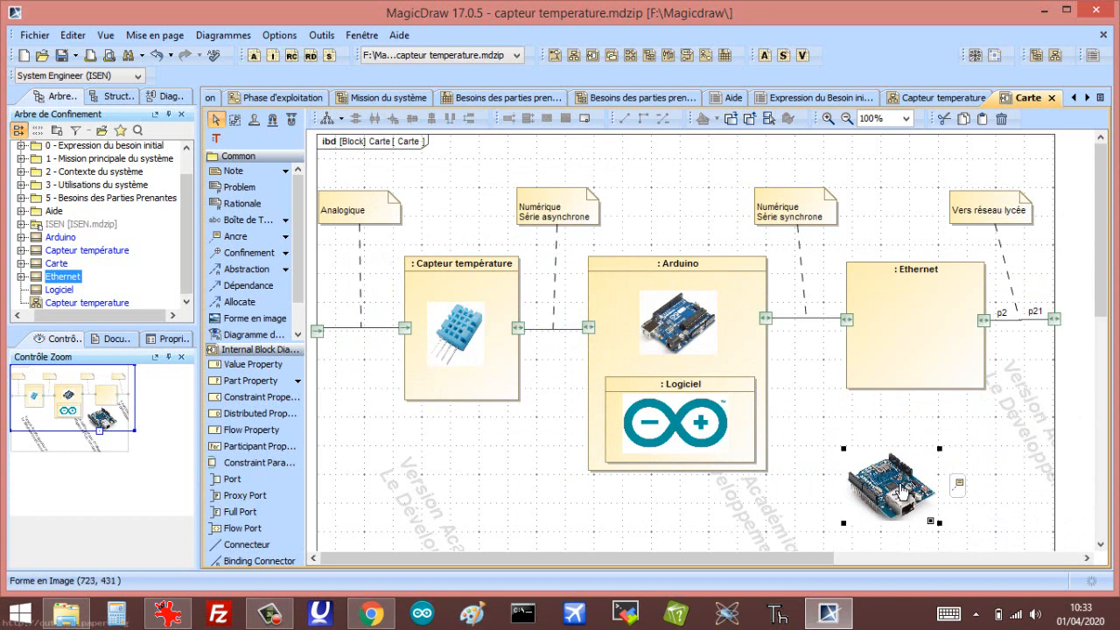
drag(906, 488, 924, 332)
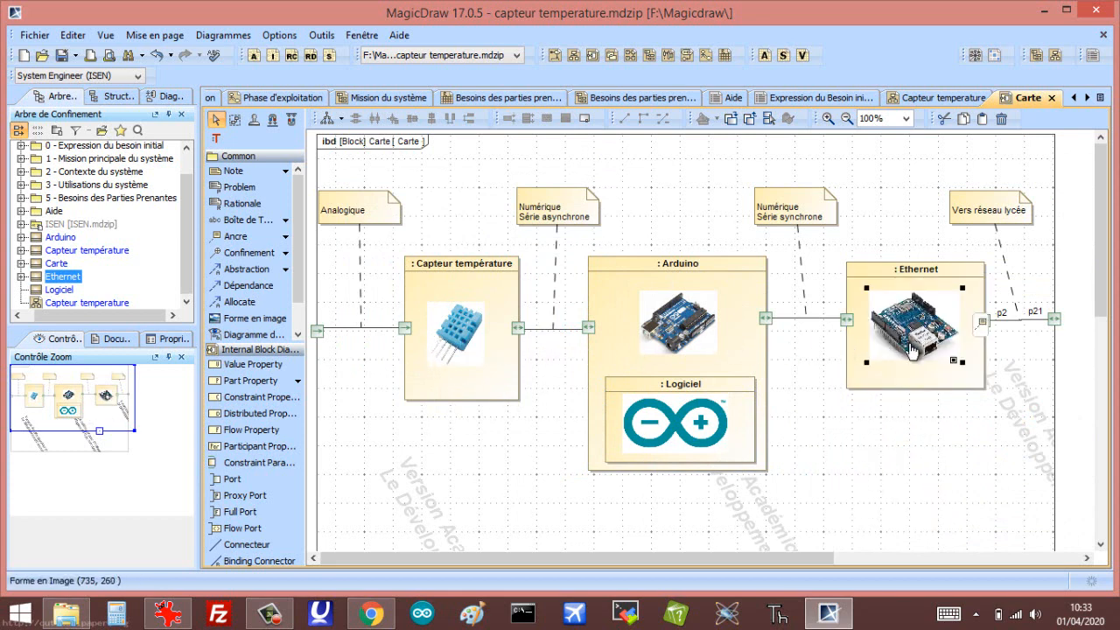
Delete the p2 and p21 name labels on the connector between the Ethernet part and the diagram frame
click(1001, 313)
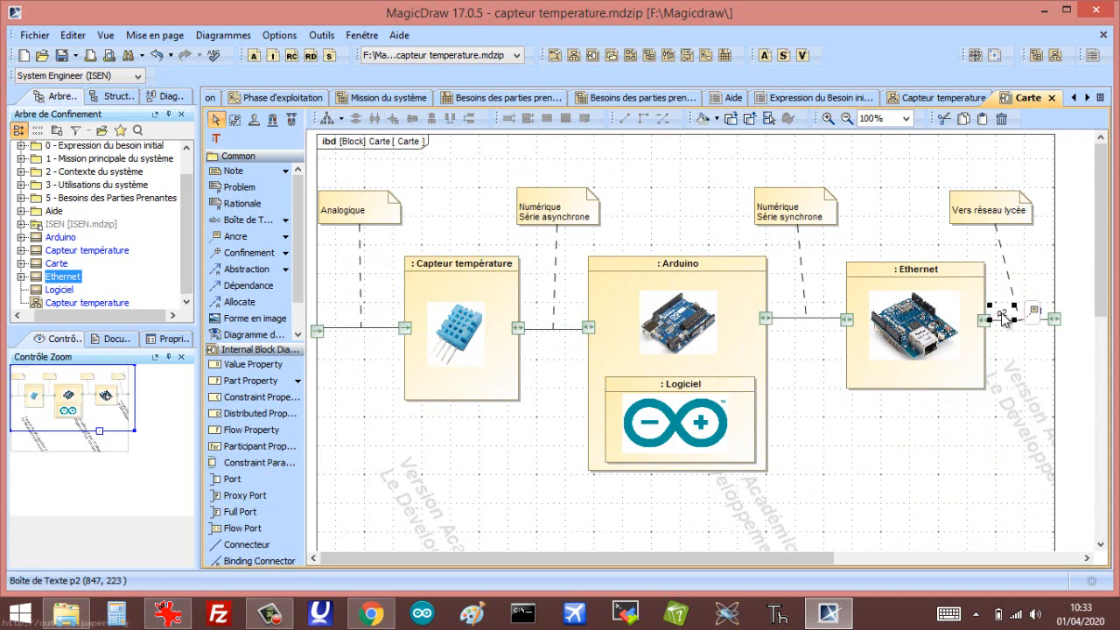
key(Delete)
click(1037, 314)
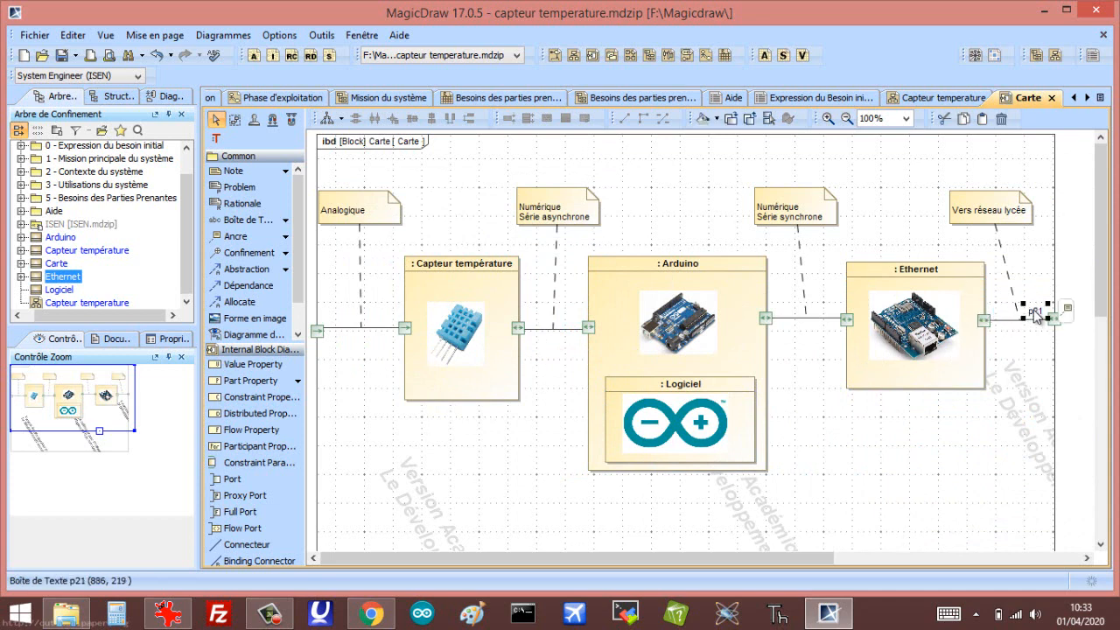
key(Delete)
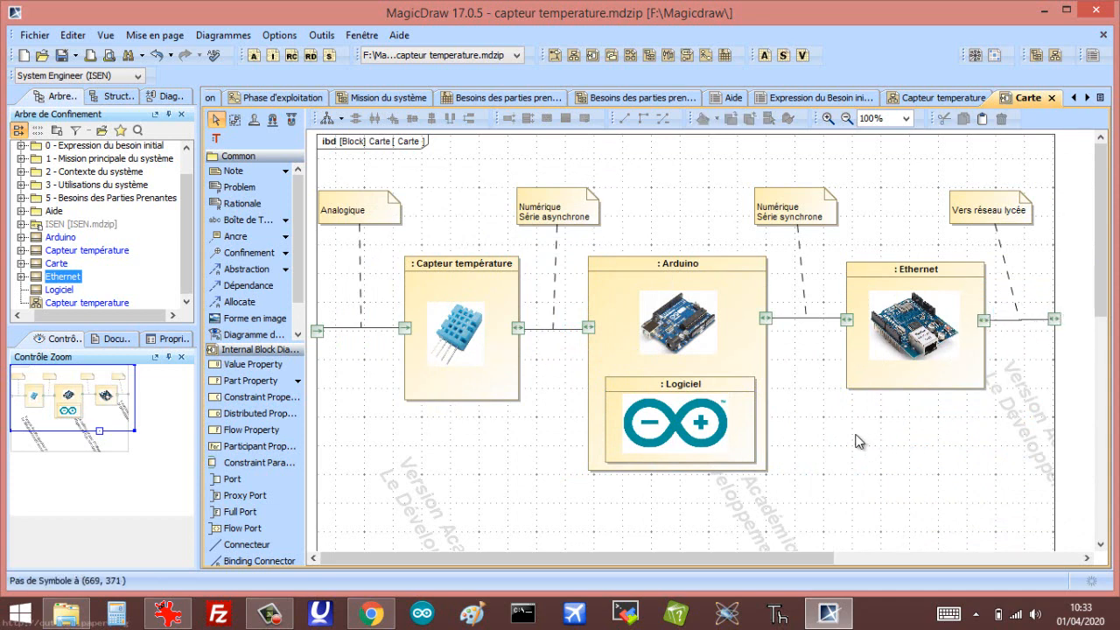
click(861, 363)
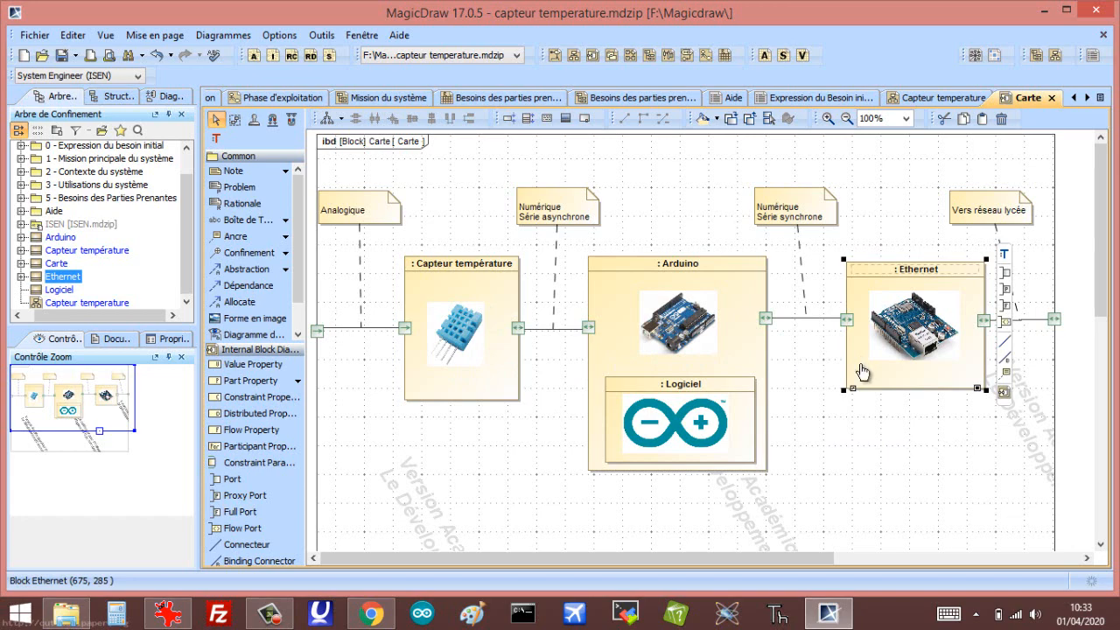
double_click(859, 363)
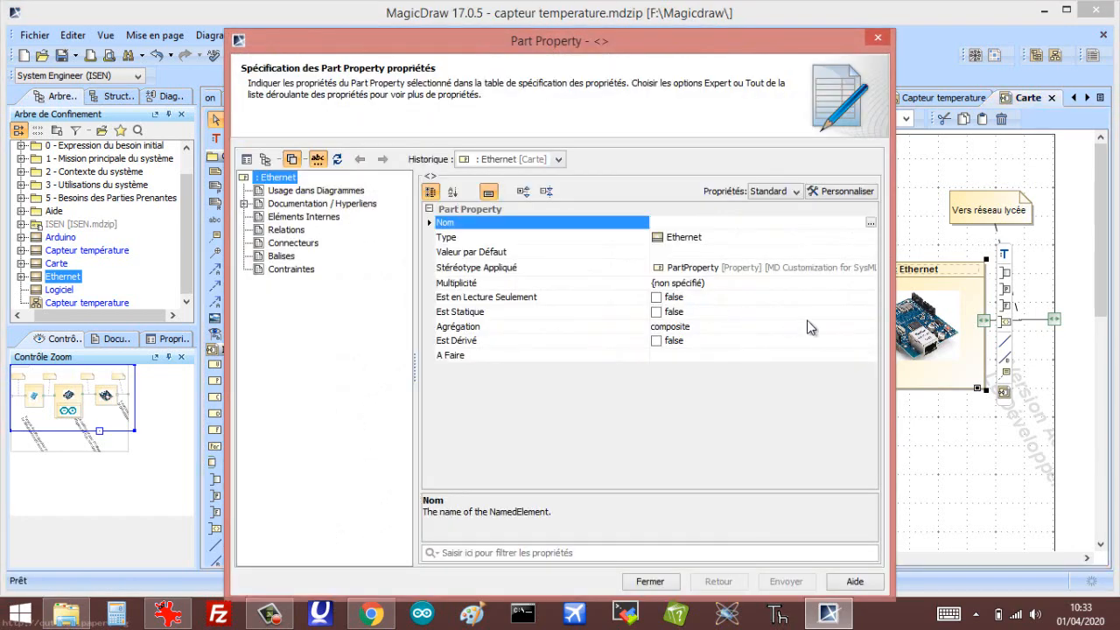
click(878, 37)
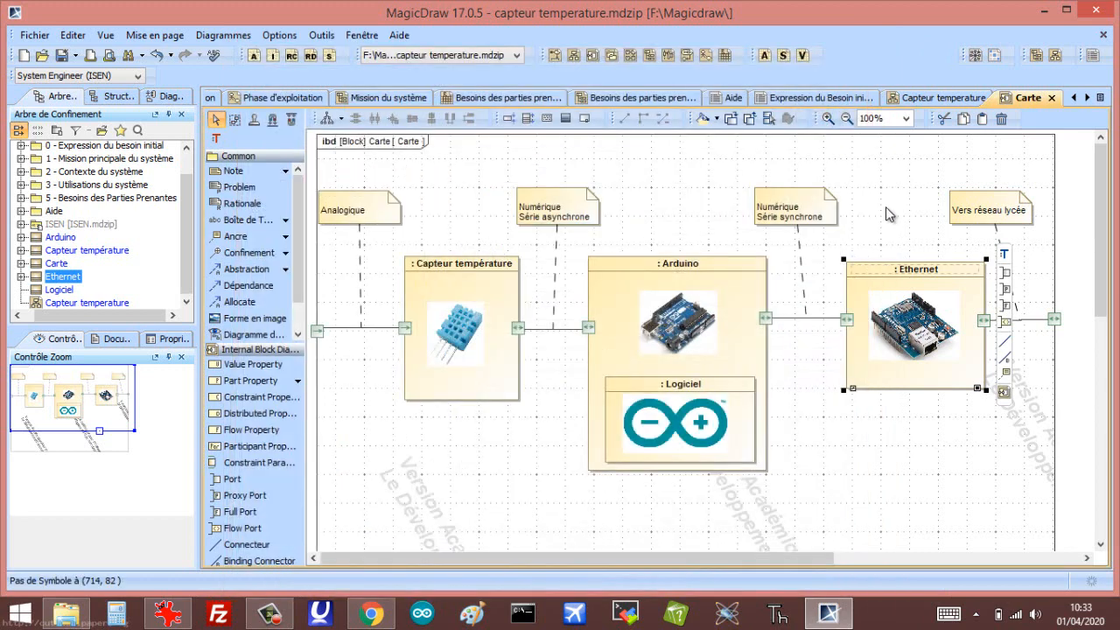
Change the fill colour of the Ethernet part to magenta in its symbol properties
right_click(853, 376)
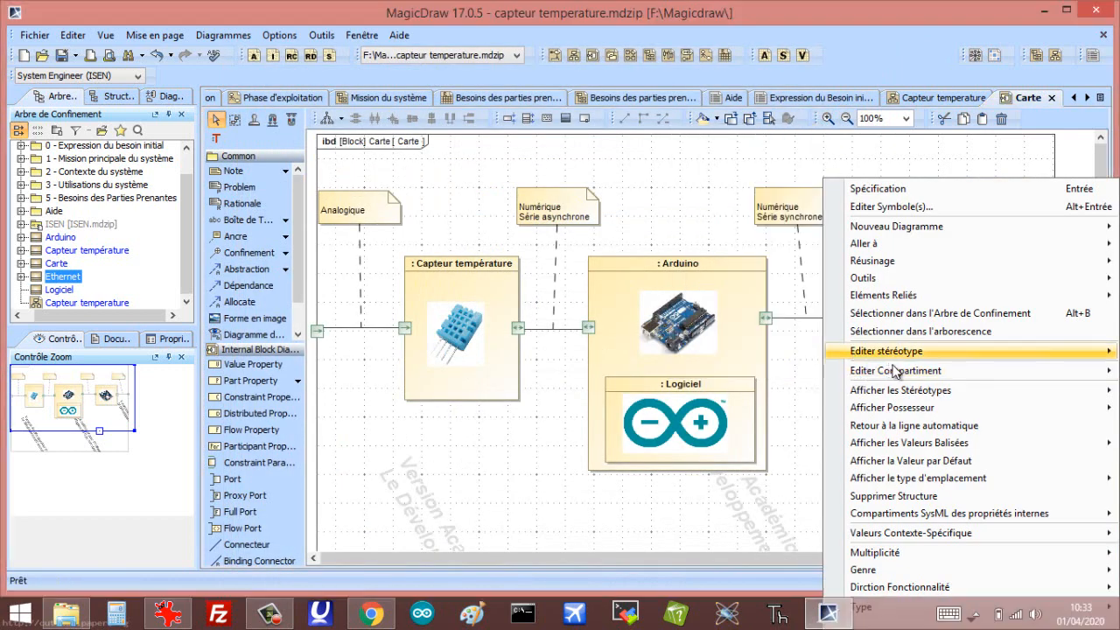
mouse_move(916, 359)
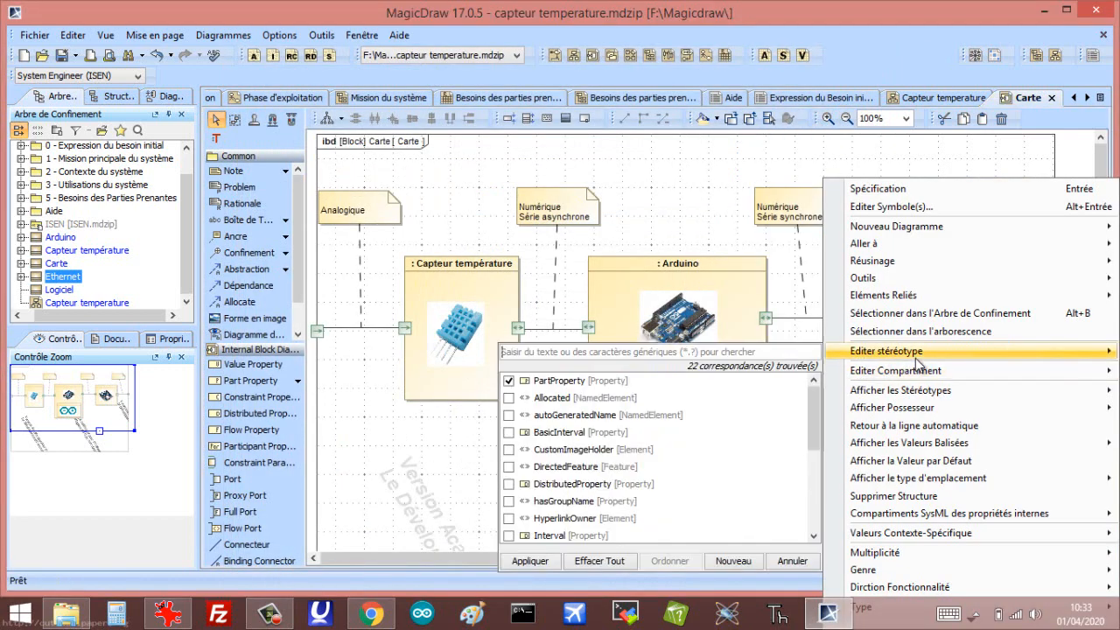
click(912, 207)
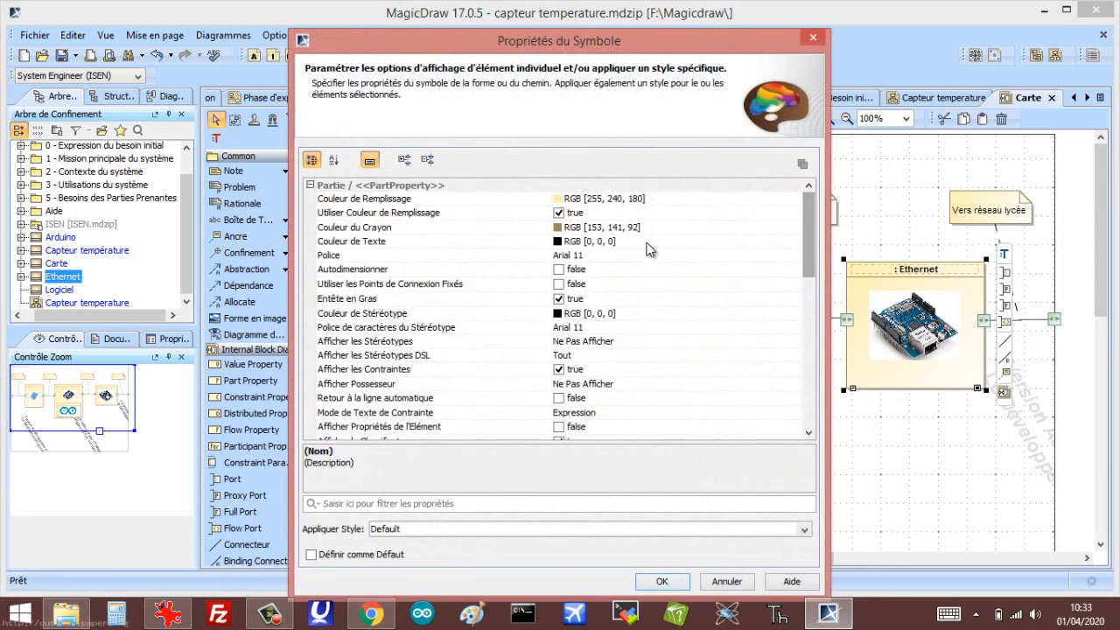
click(572, 201)
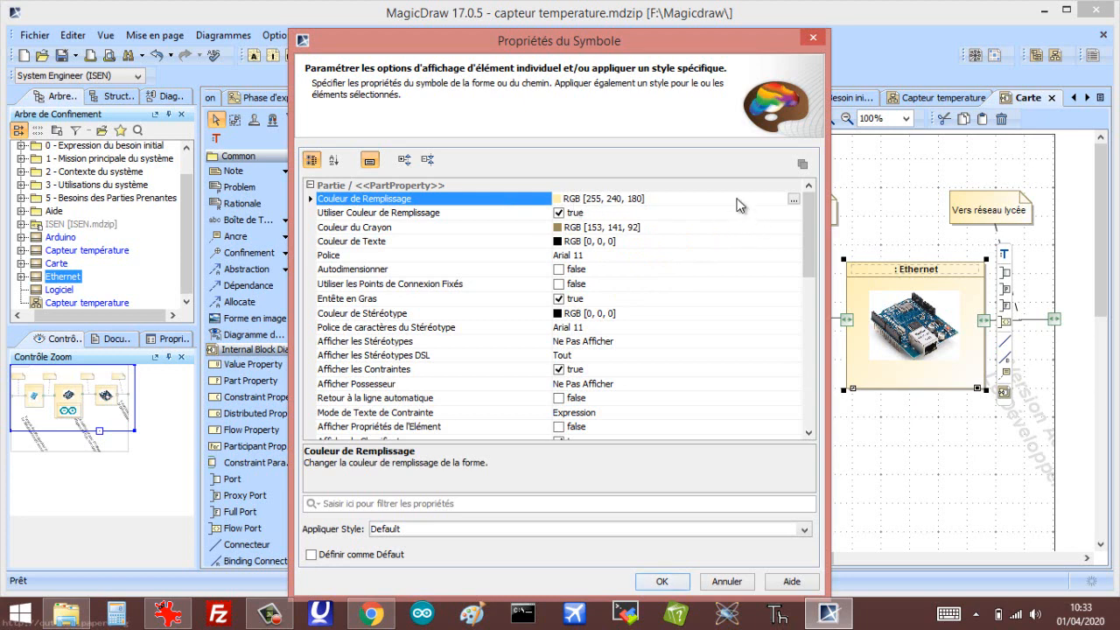
click(794, 200)
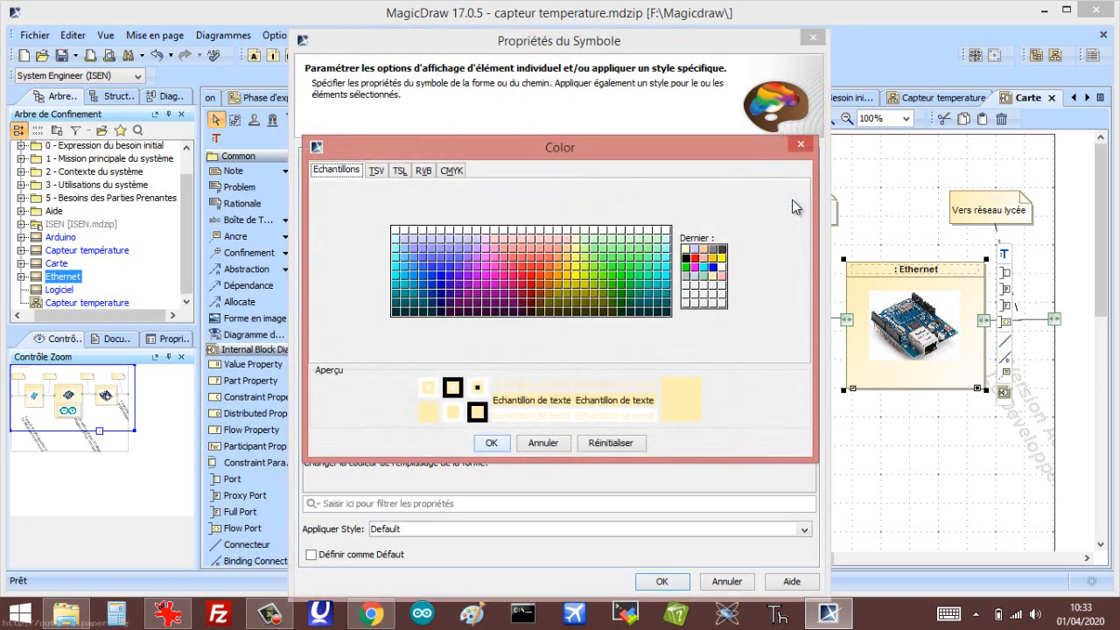
click(489, 288)
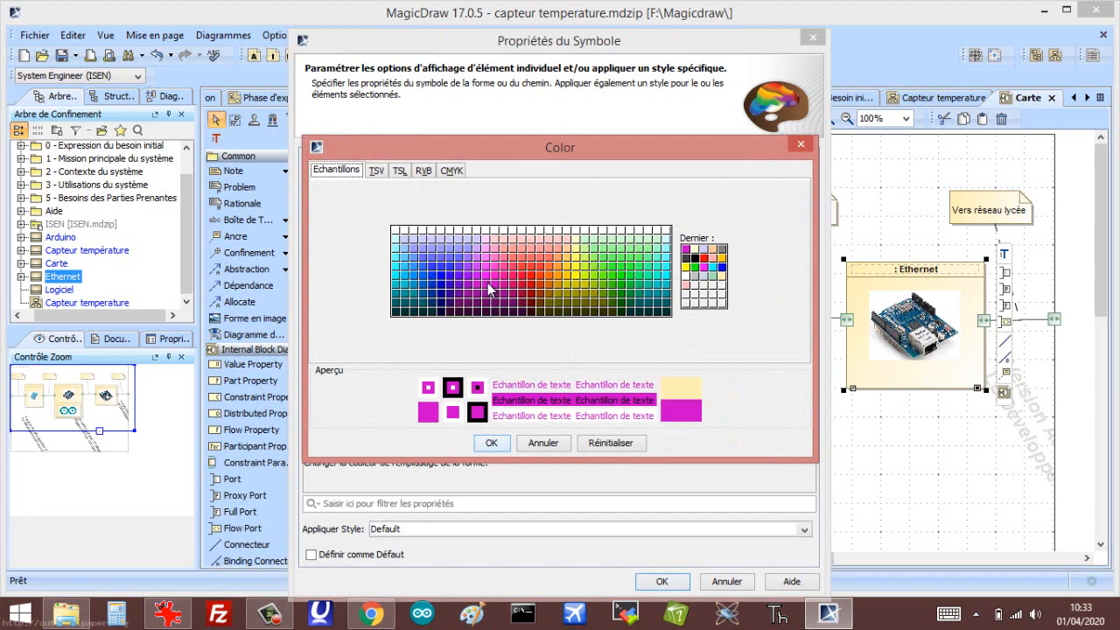
click(491, 443)
click(662, 582)
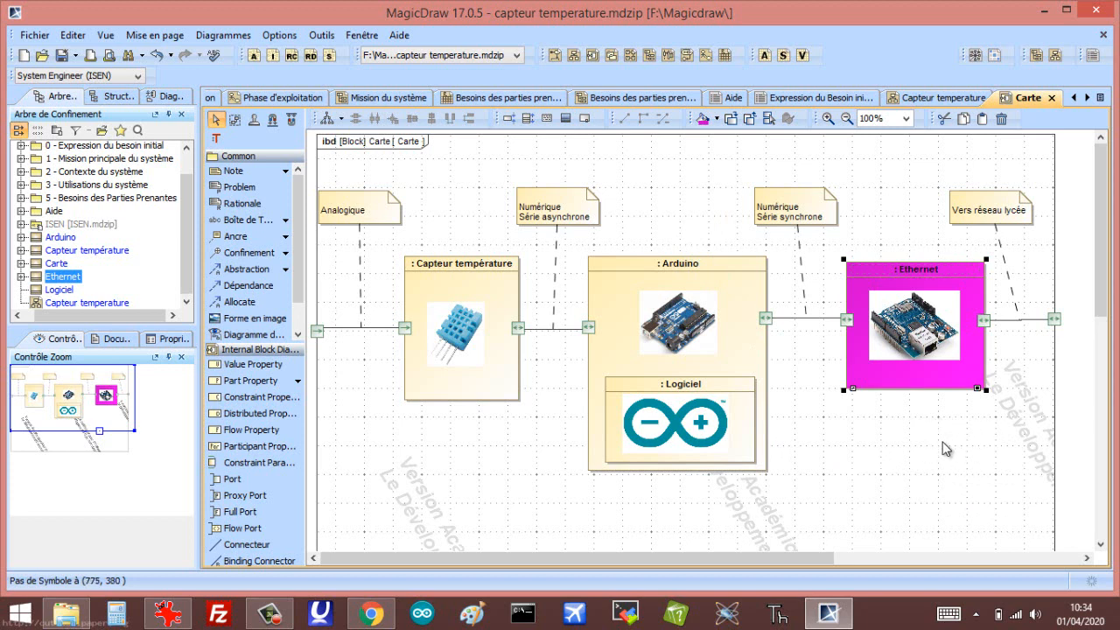
Add a flow port on the upper edge of the Arduino part and set its direction to in
click(719, 267)
click(784, 362)
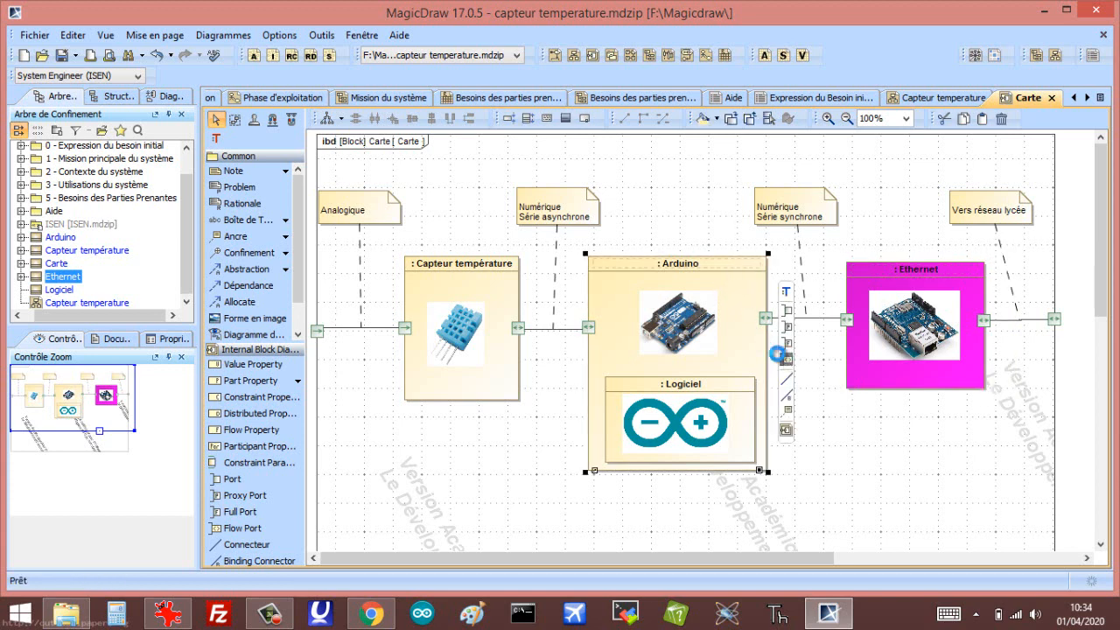
click(730, 259)
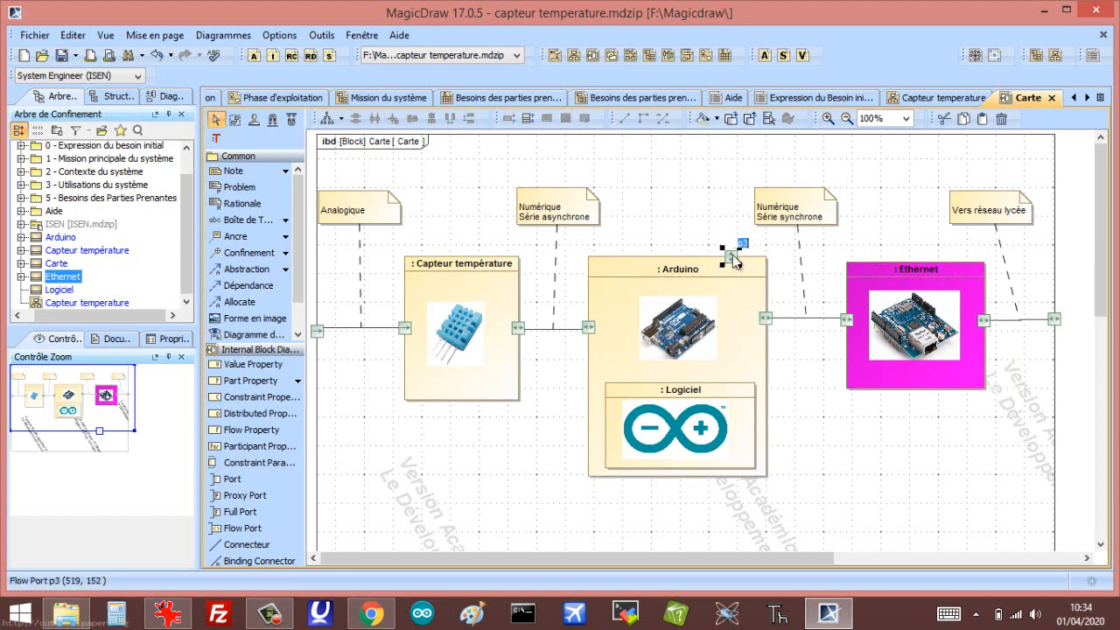
click(731, 256)
double_click(732, 258)
click(692, 251)
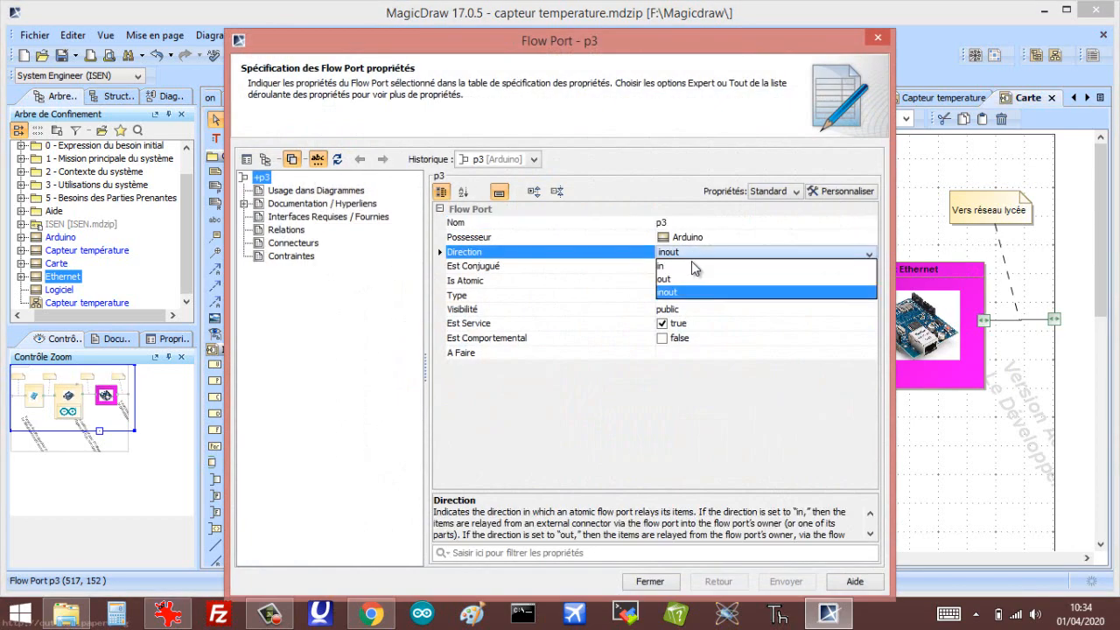
click(694, 266)
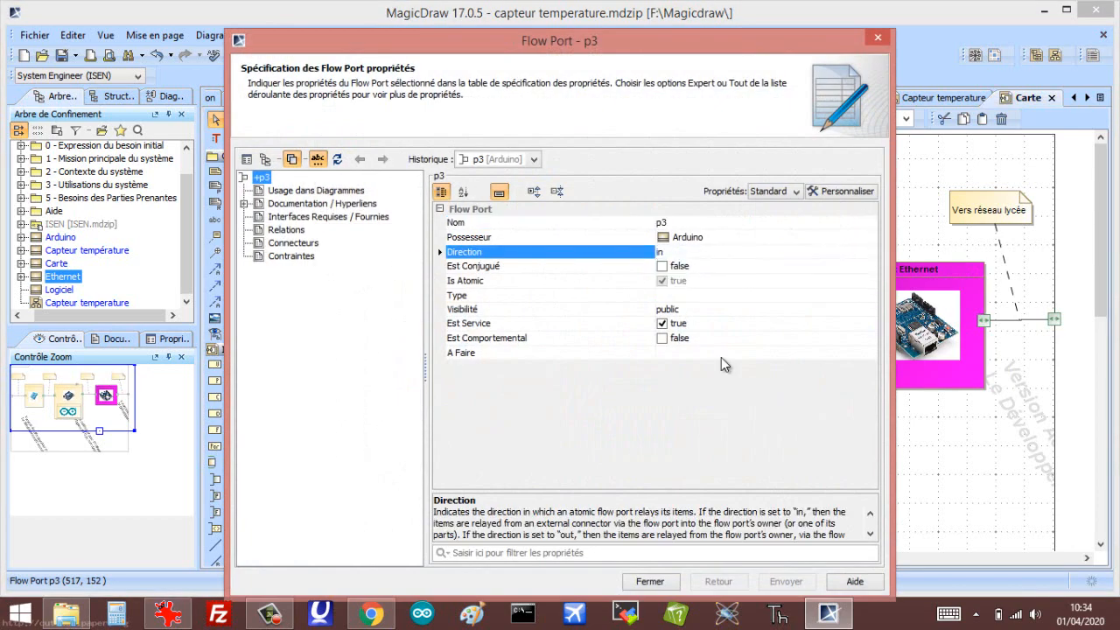
click(651, 580)
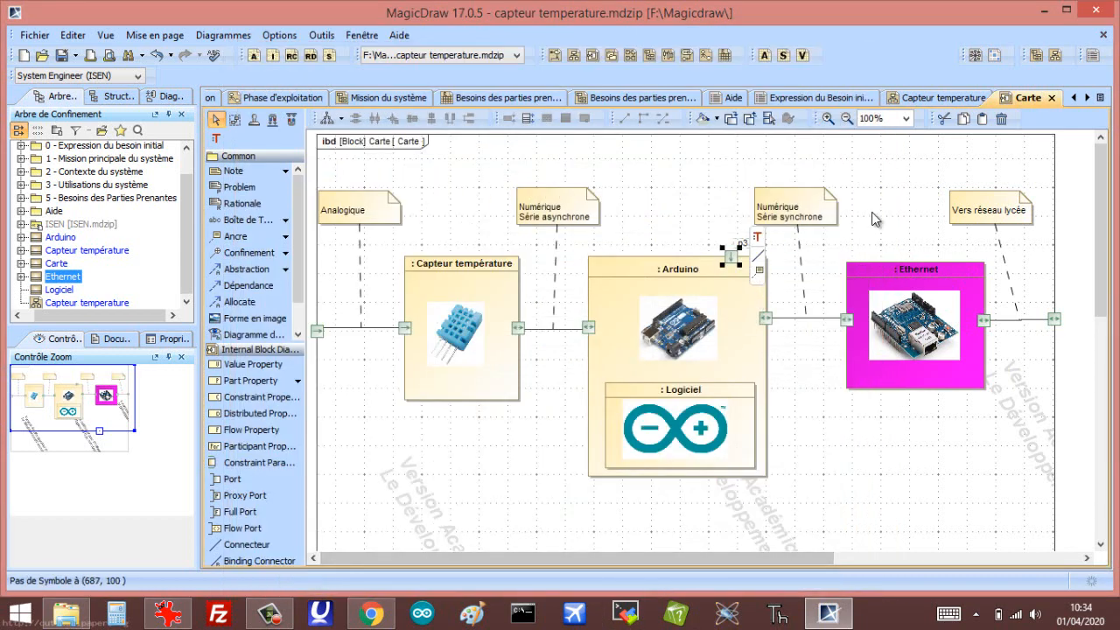
Draw a connector from the Arduino part's upper port to the right edge of the diagram frame, above the Vers réseau lycée note
click(758, 255)
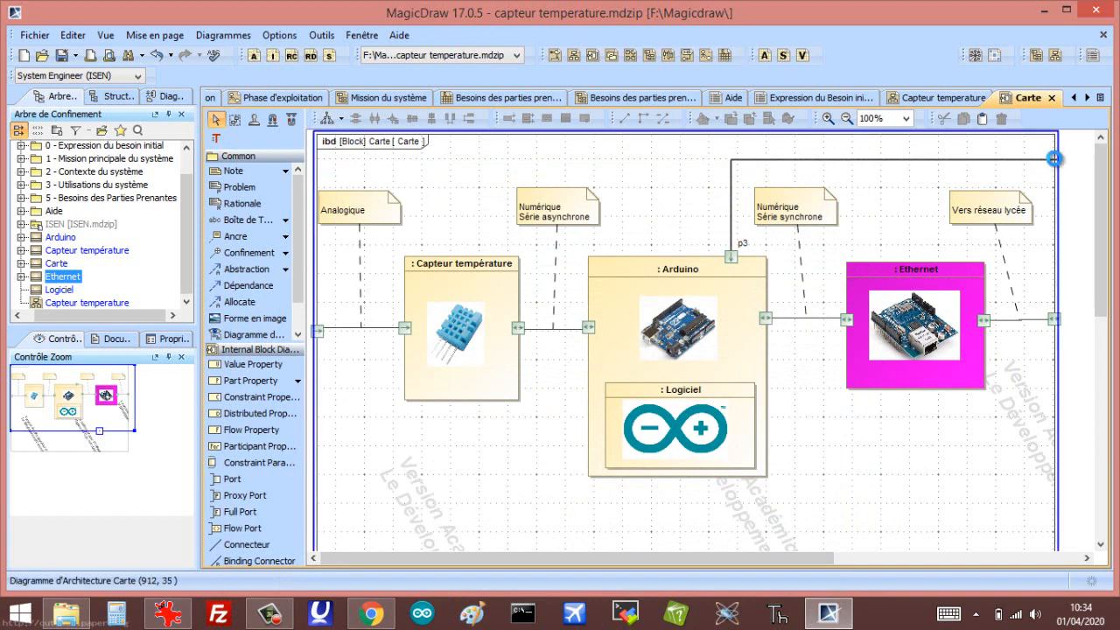
click(983, 194)
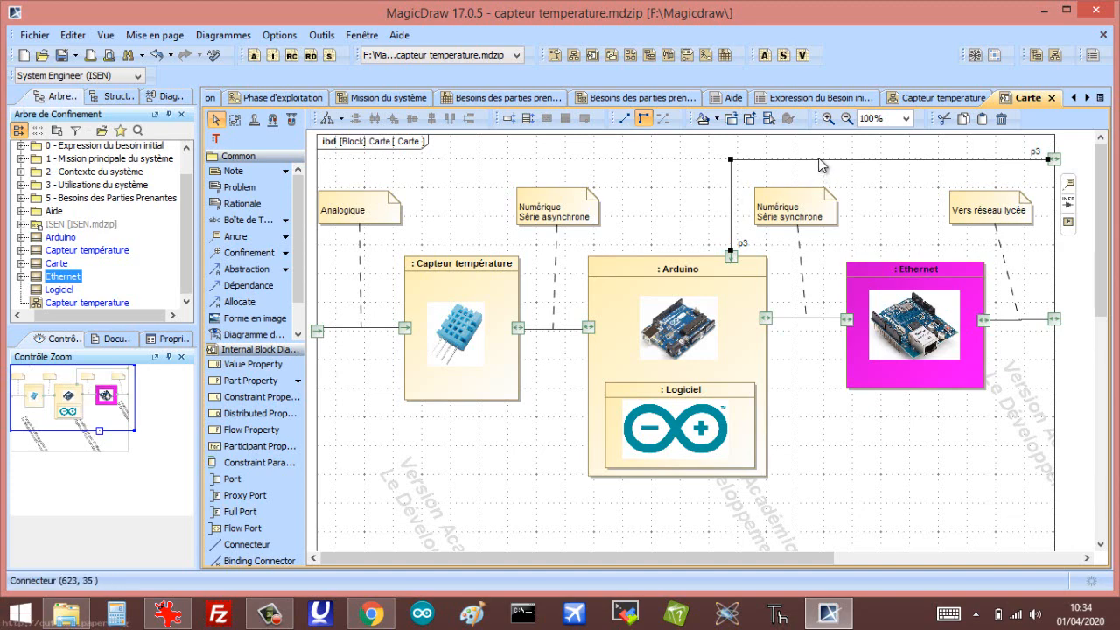
click(698, 166)
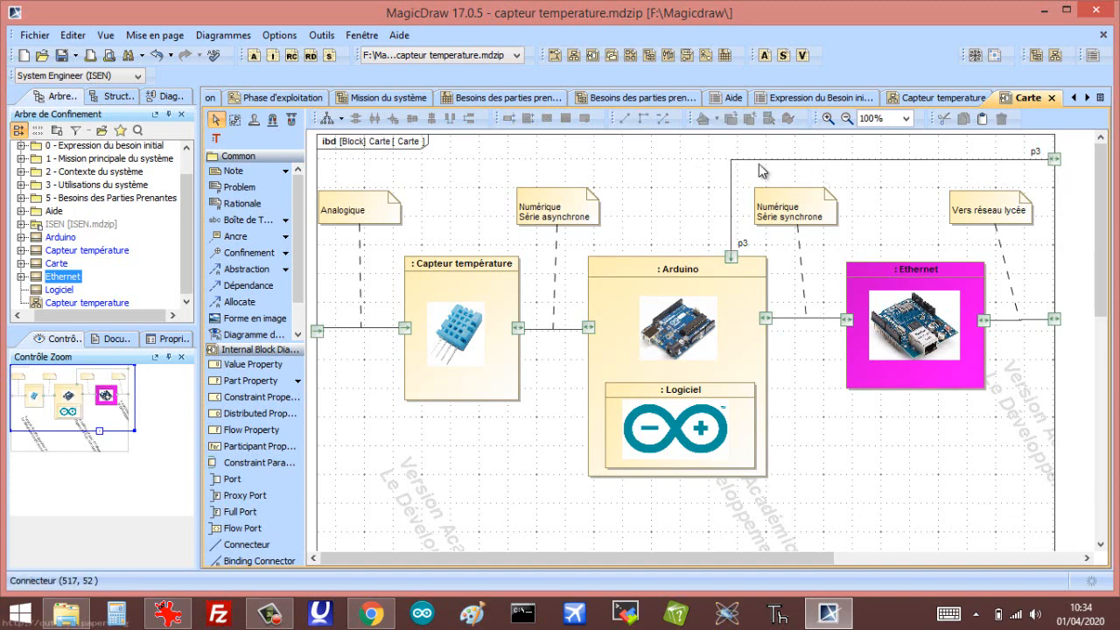
Set the direction of the p3 flow port on the diagram frame to in
double_click(1054, 159)
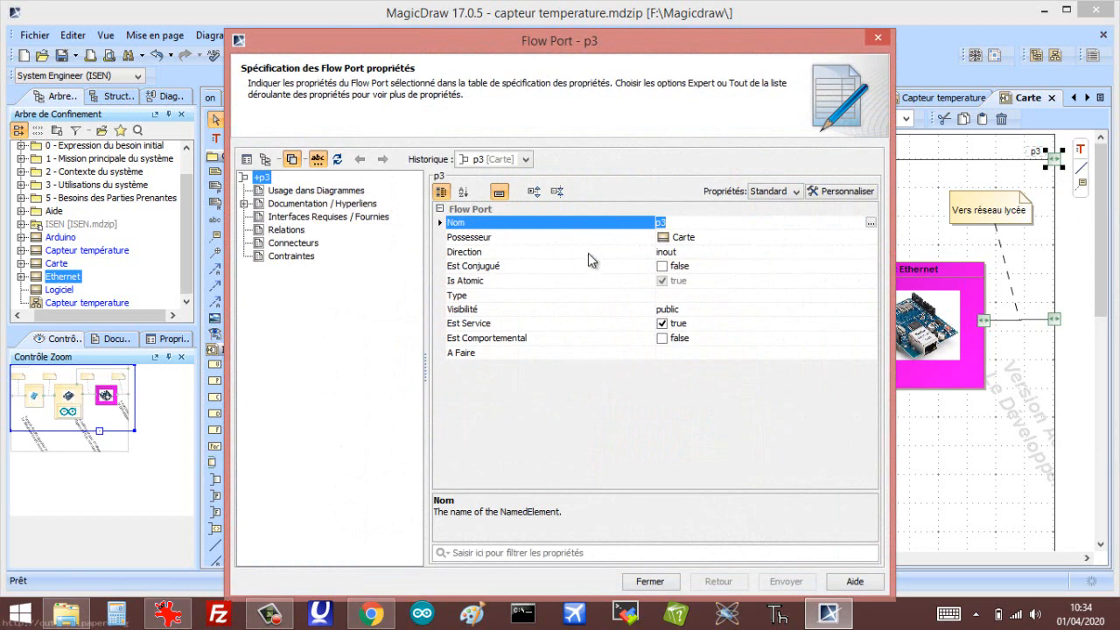
click(667, 253)
click(665, 266)
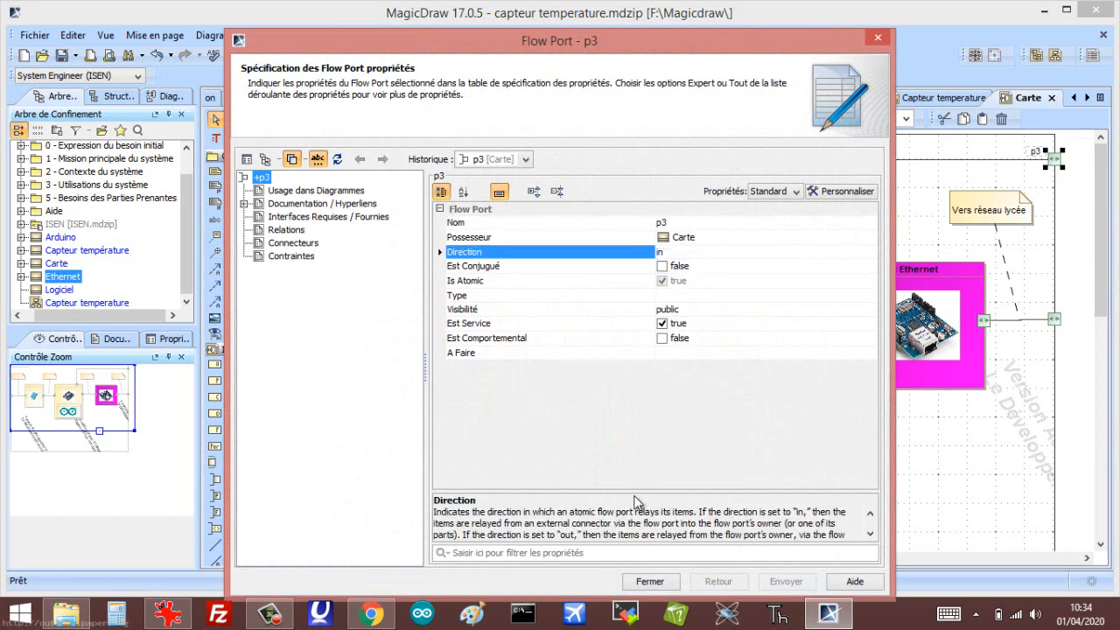
click(650, 580)
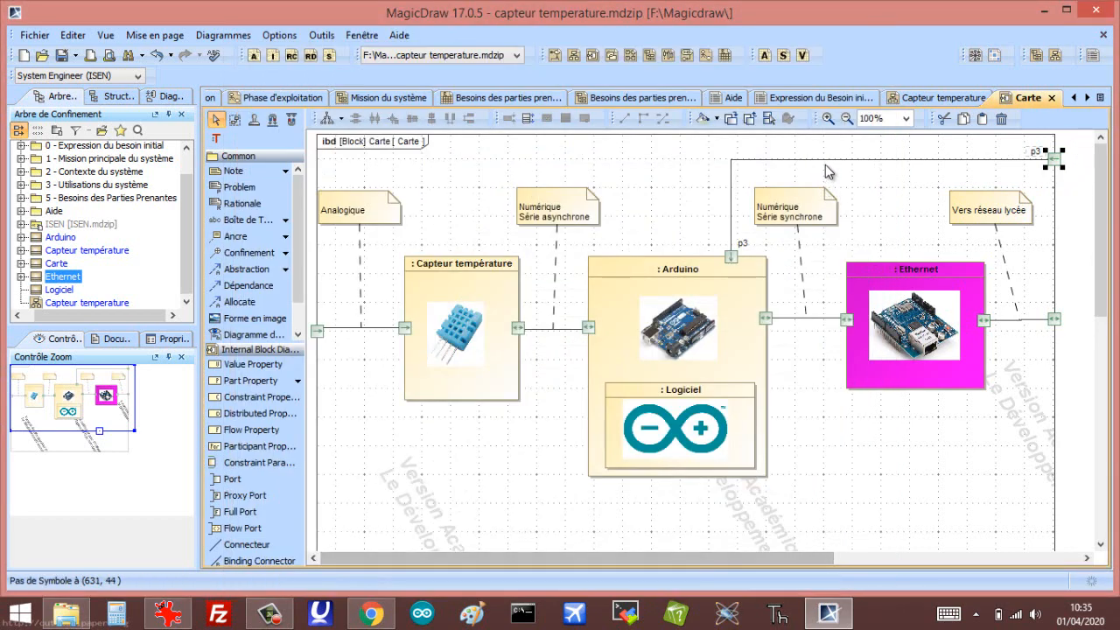
Attach a note reading Energie to the connector between the two p3 ports, placing it above the Ethernet part
click(825, 160)
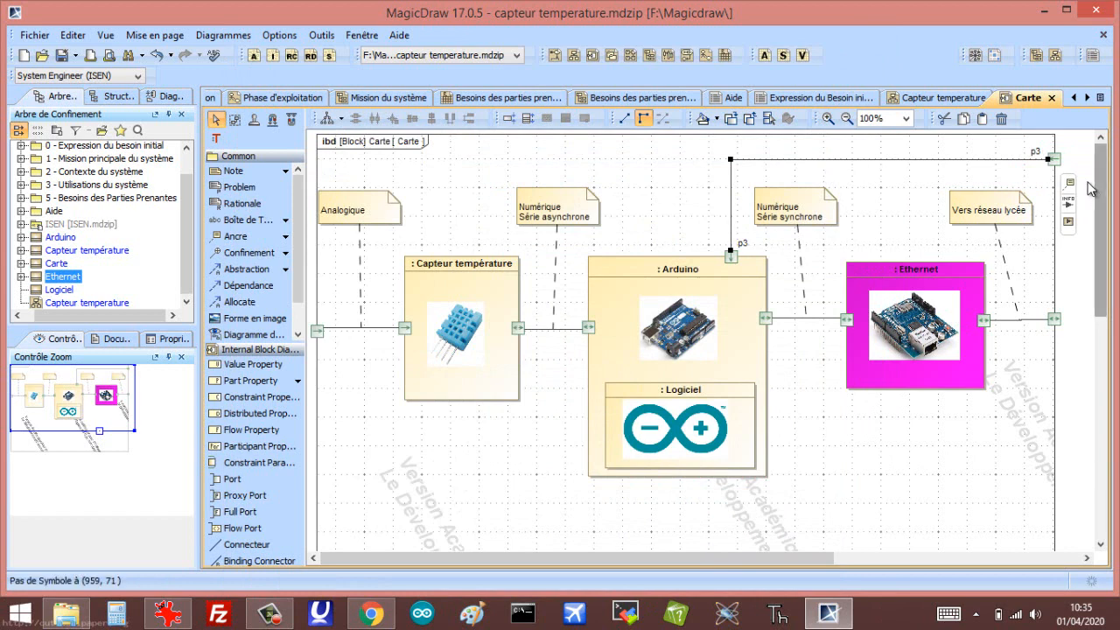
click(1069, 183)
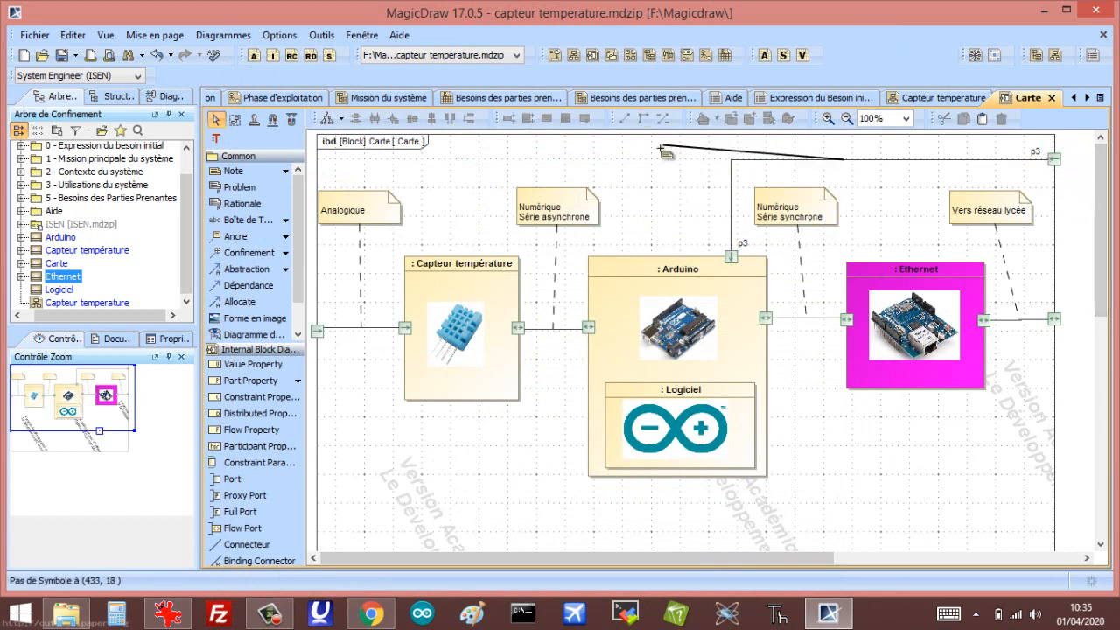
click(896, 194)
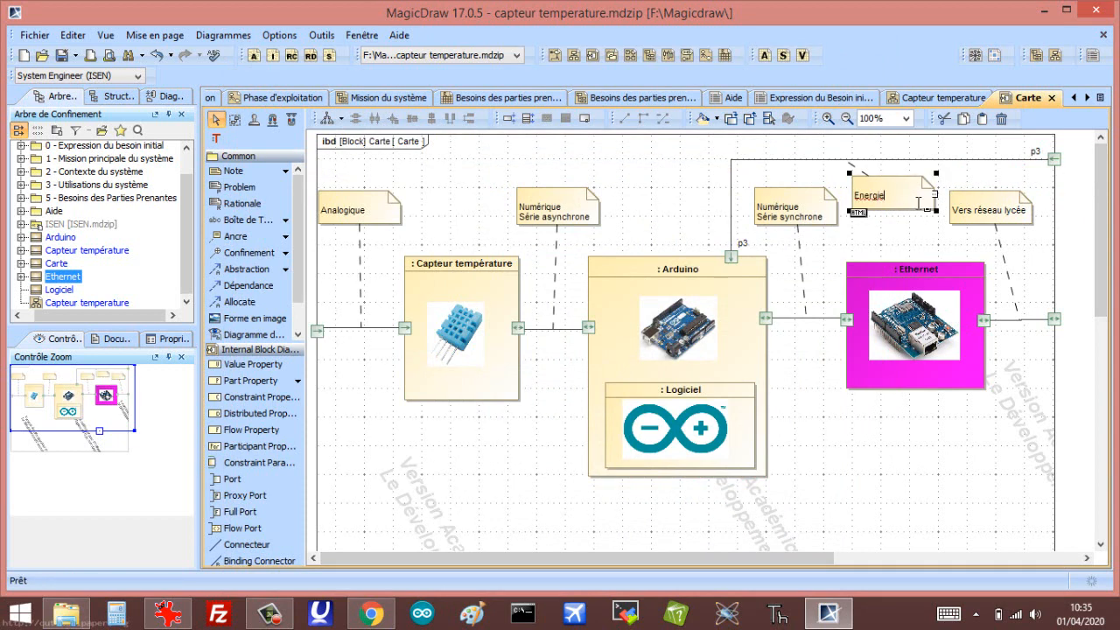
click(874, 444)
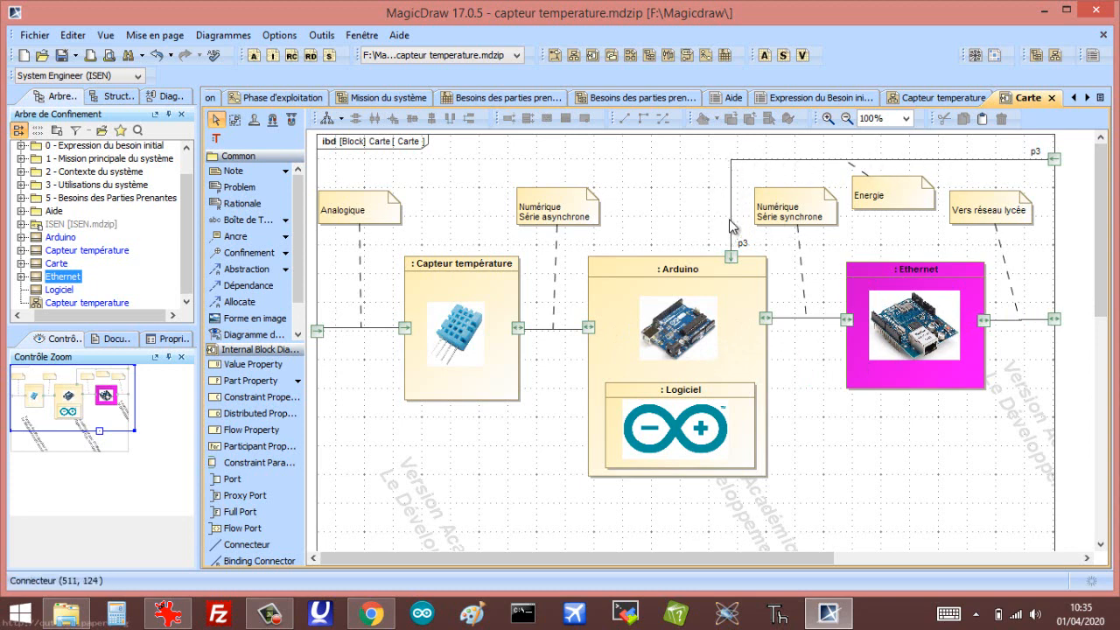
Set the stereotype colour (Couleur de Stéréotype) of the p3 connector to red, RGB 204, 0, 0
right_click(758, 169)
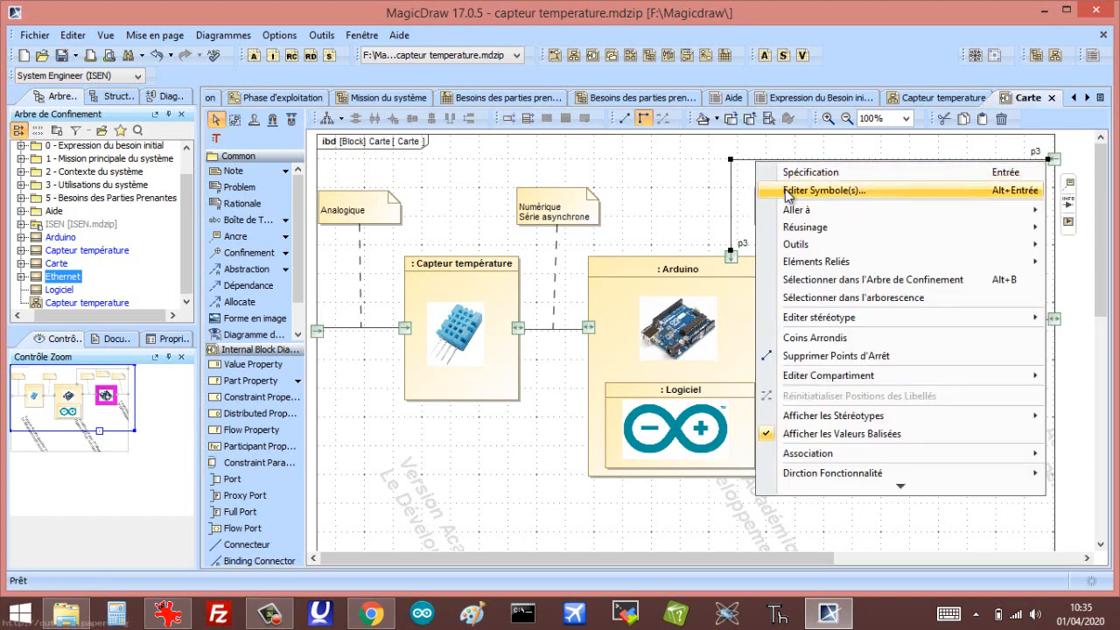
click(786, 192)
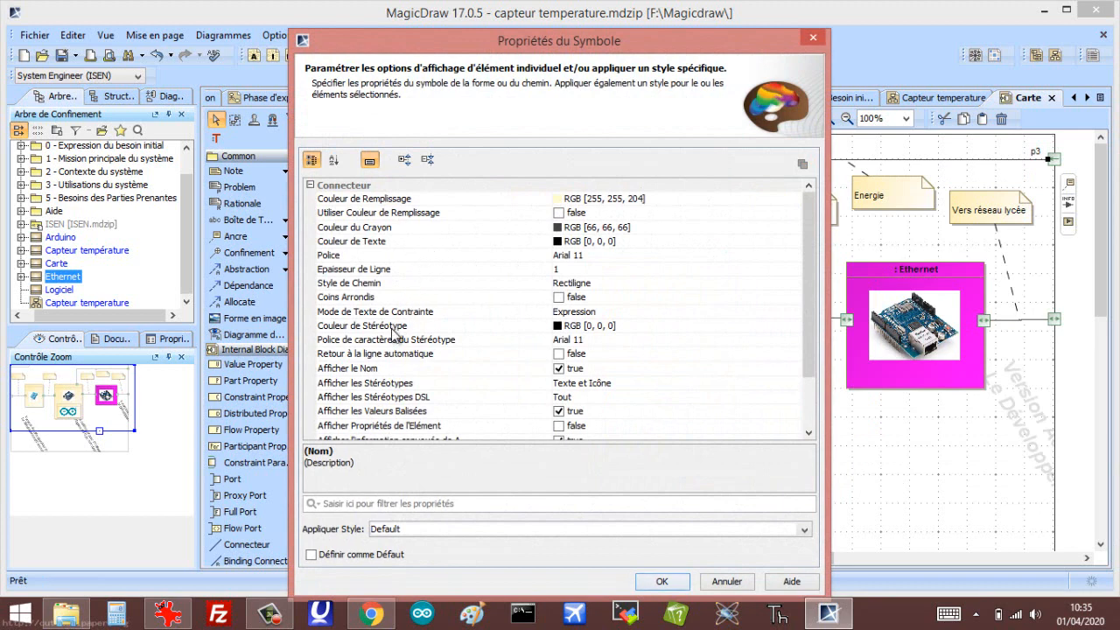
click(561, 332)
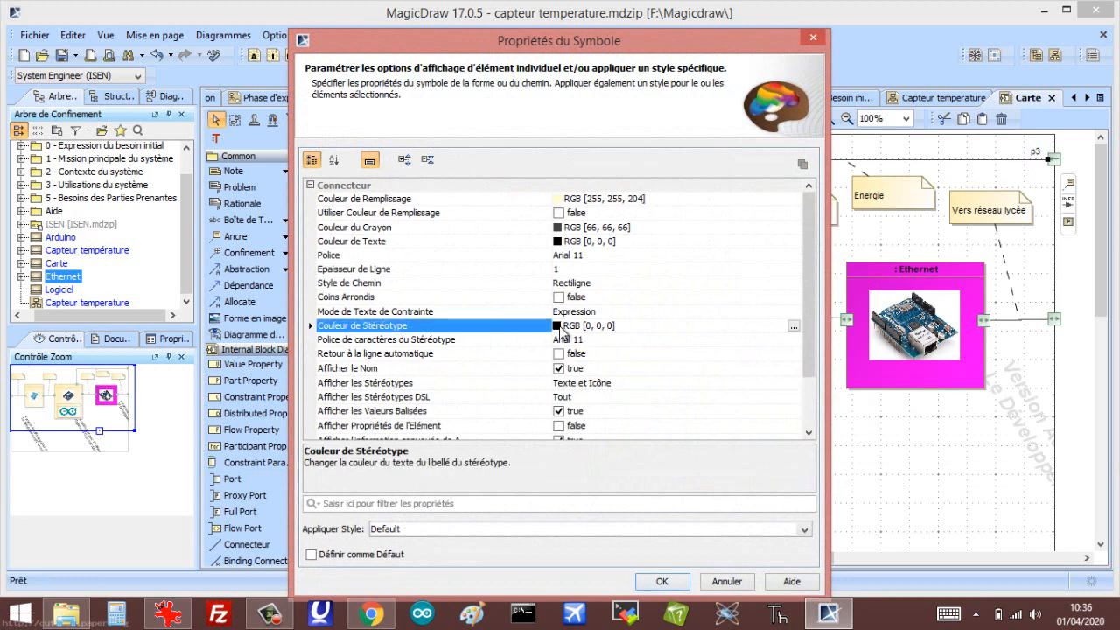
click(791, 326)
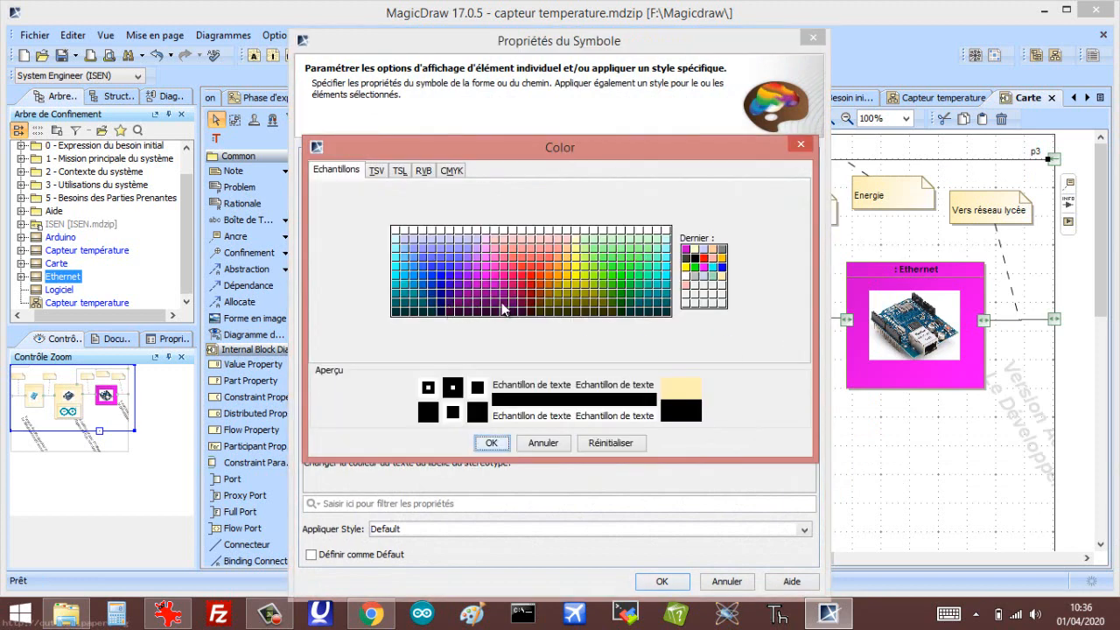
click(531, 293)
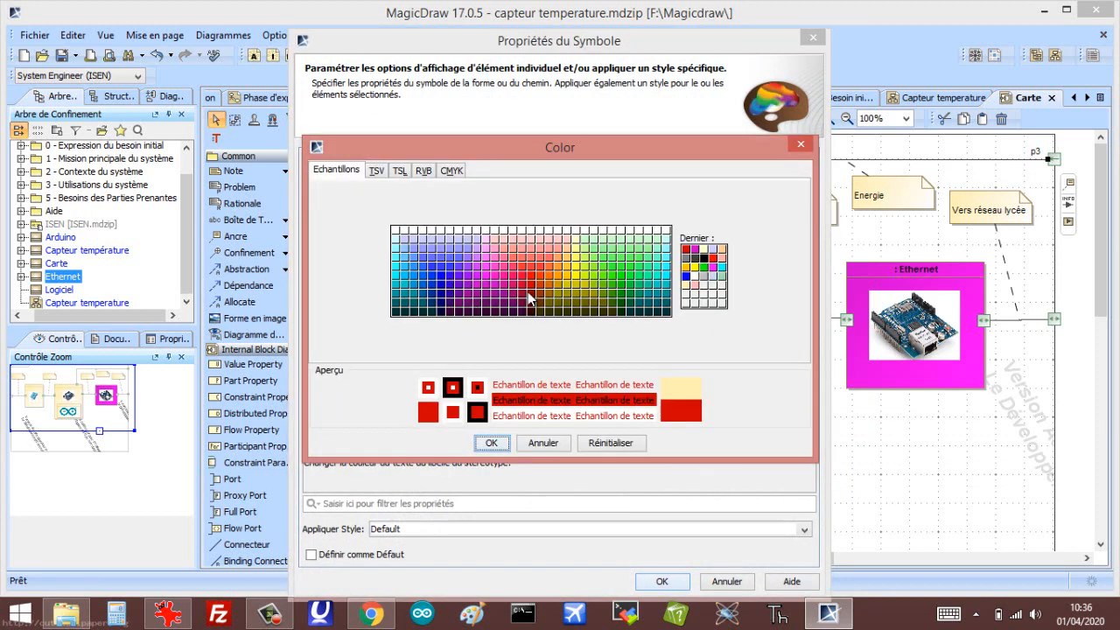
click(491, 444)
click(654, 578)
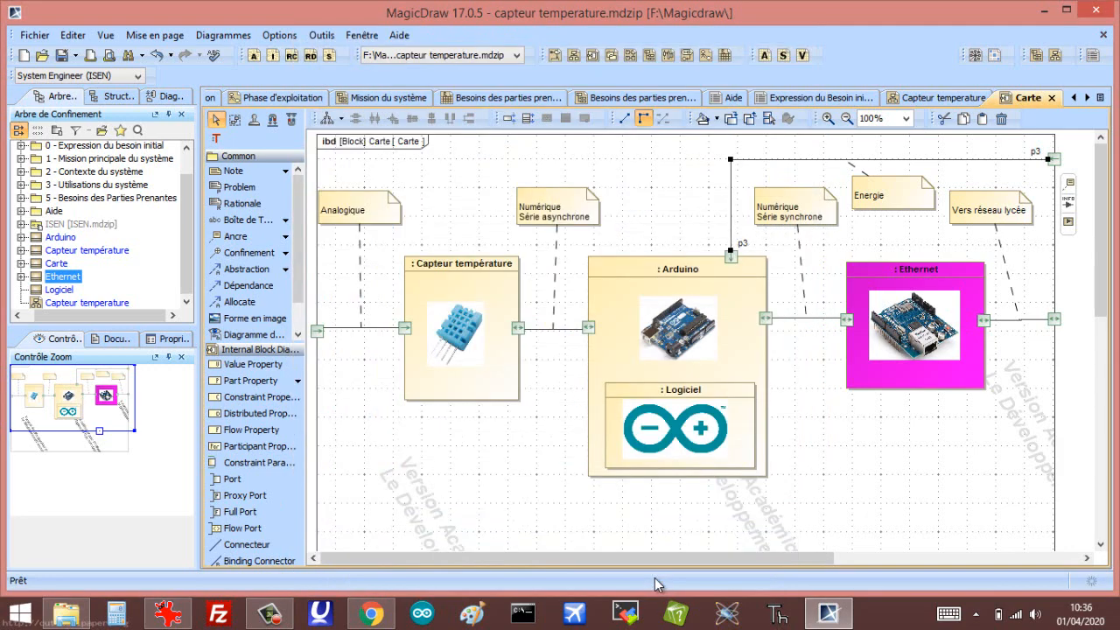
Set the text colour (Couleur de Texte) of the p3 connector to red, RGB 204, 0, 0
right_click(764, 159)
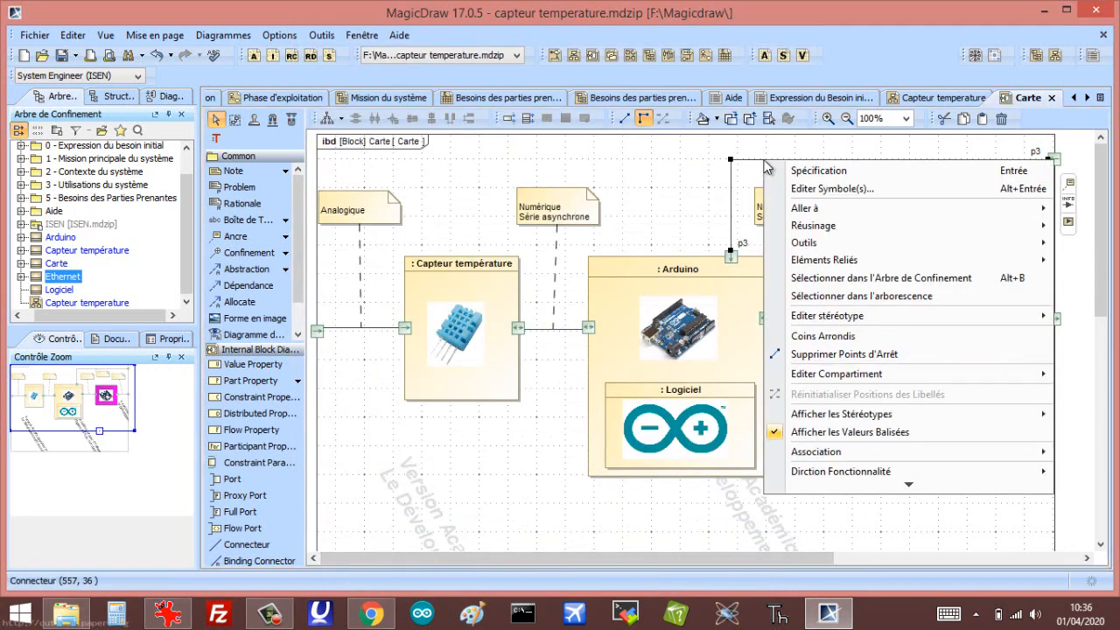
click(798, 189)
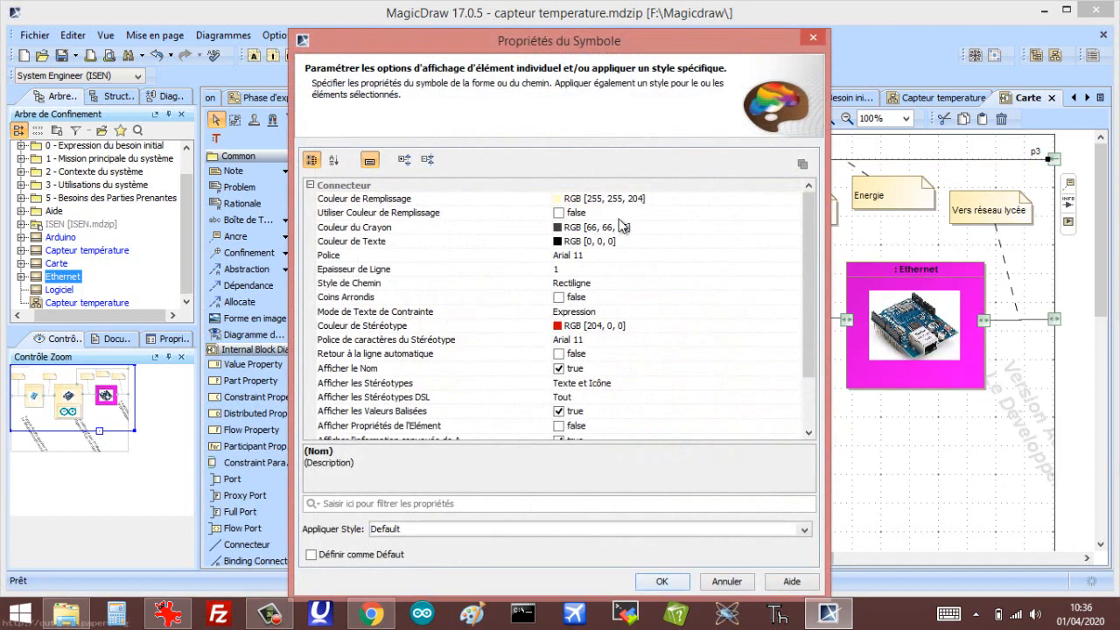
click(570, 245)
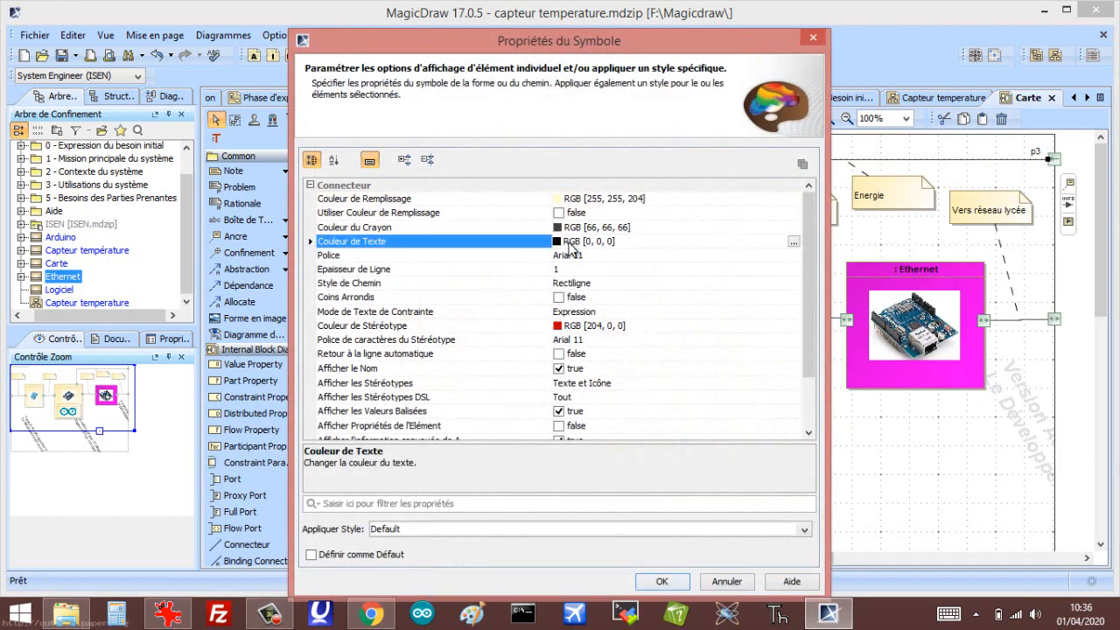
click(791, 240)
click(531, 293)
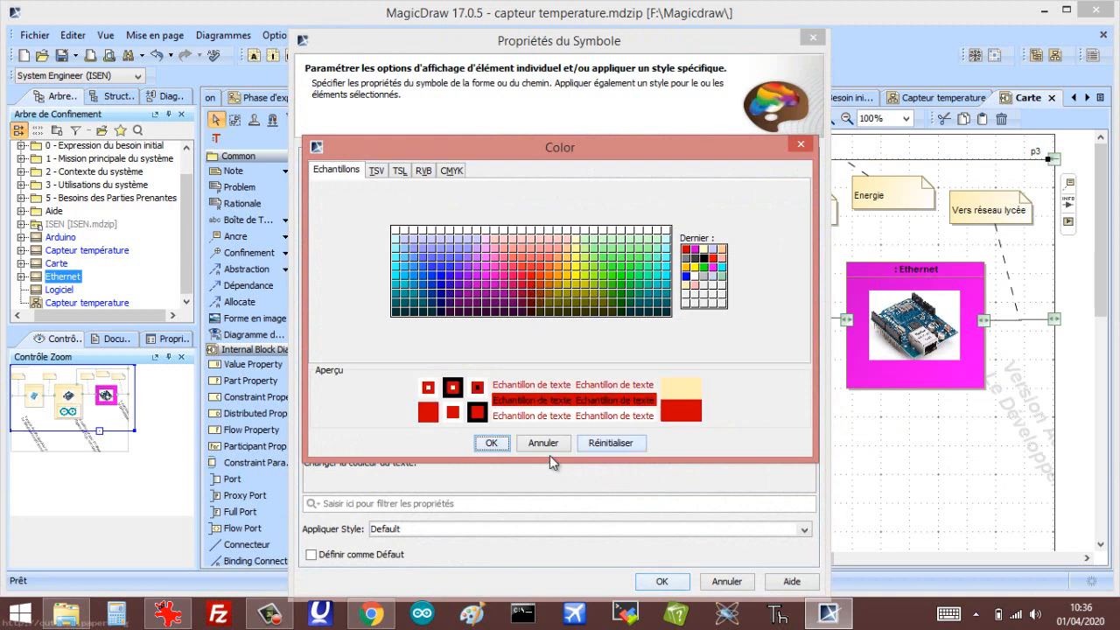
click(491, 443)
click(656, 581)
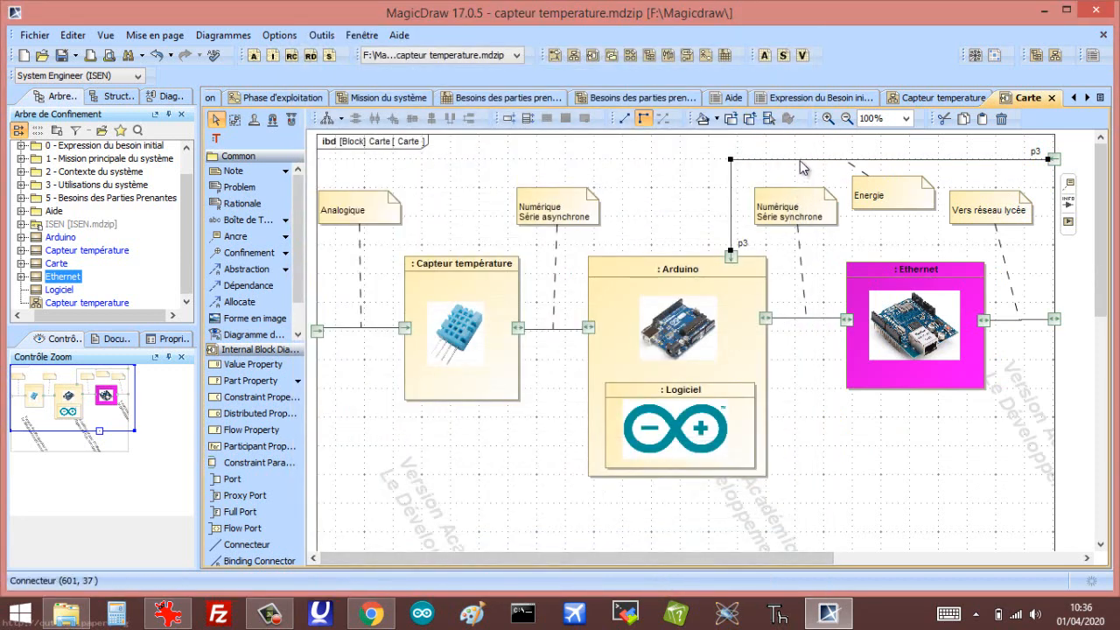
Set the pen colour (Couleur du Crayon) of the connector between the two p3 ports to dark red
right_click(800, 162)
click(847, 189)
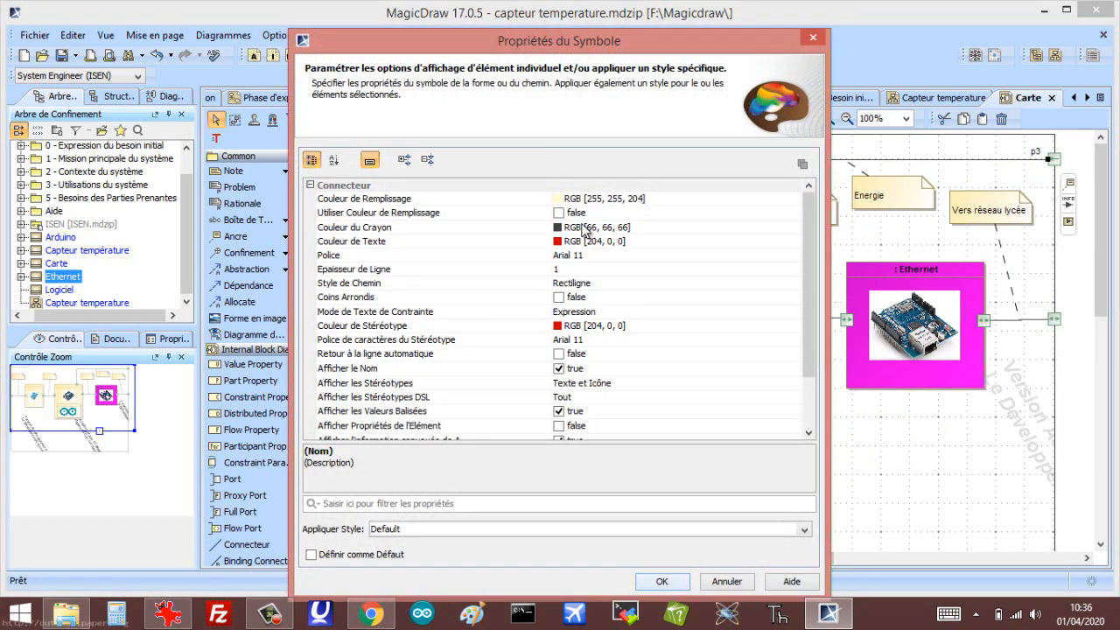
click(582, 229)
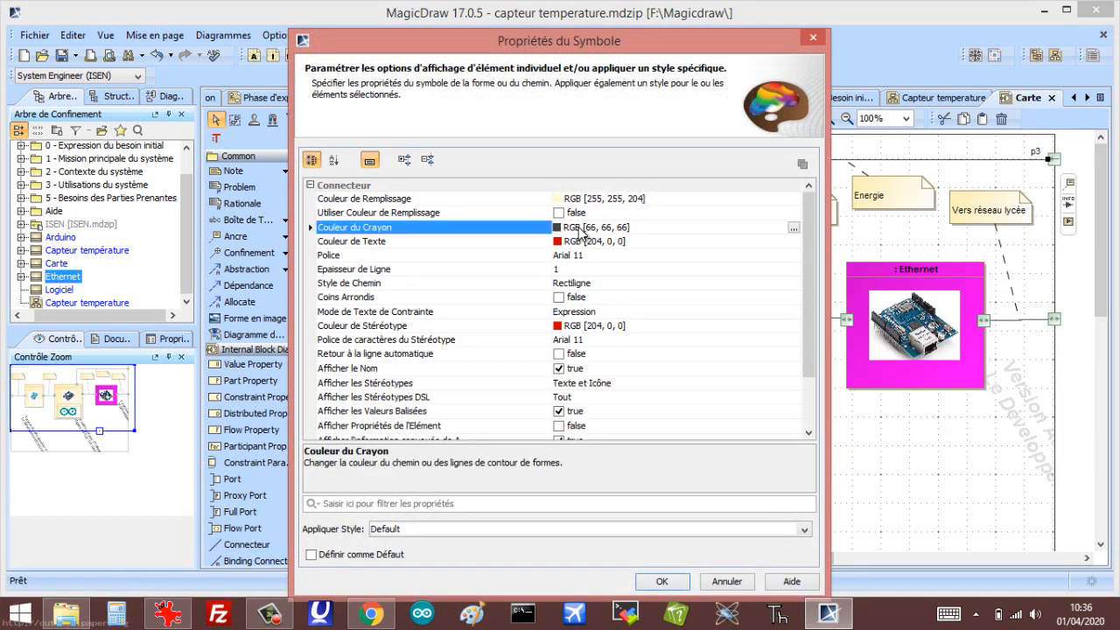
click(794, 225)
click(532, 299)
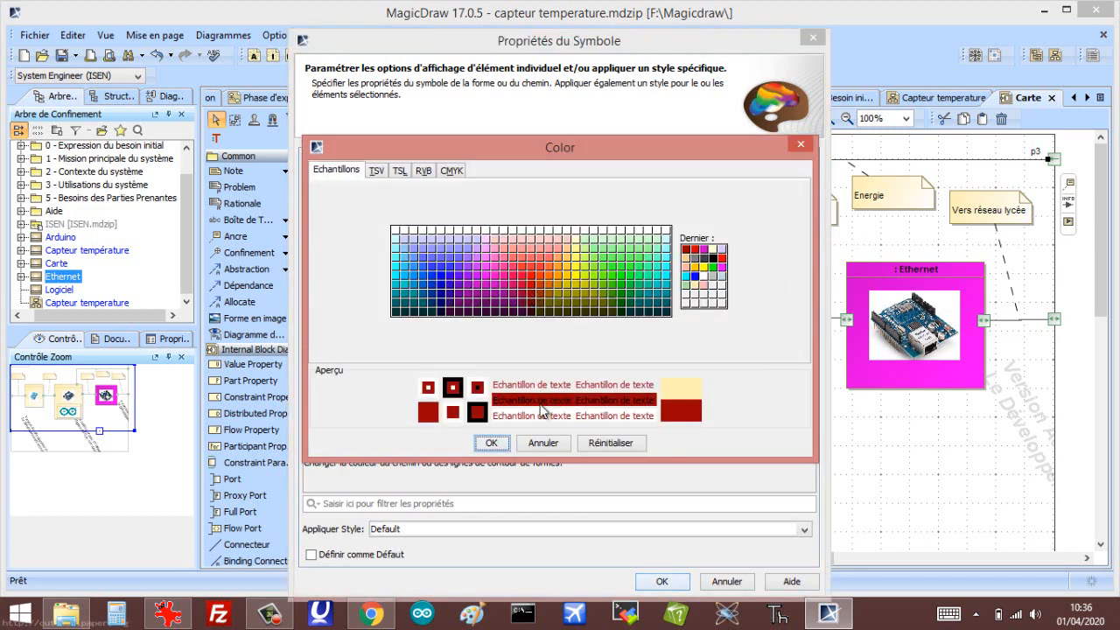
click(491, 443)
click(659, 582)
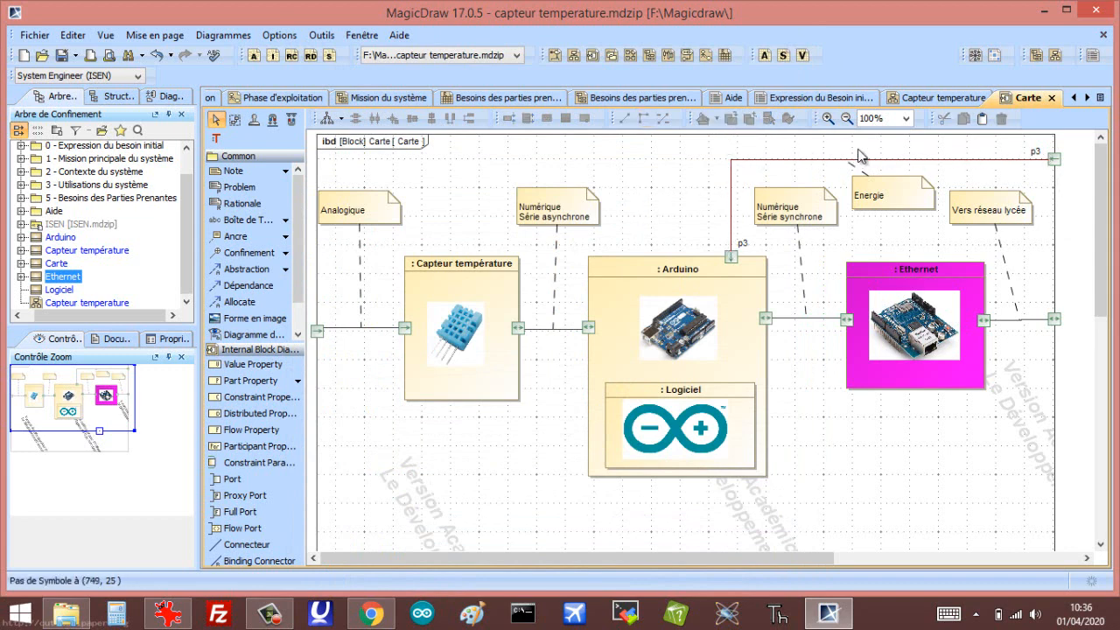
Delete the p3 labels of the Arduino port and the diagram frame port, and save the project
click(747, 248)
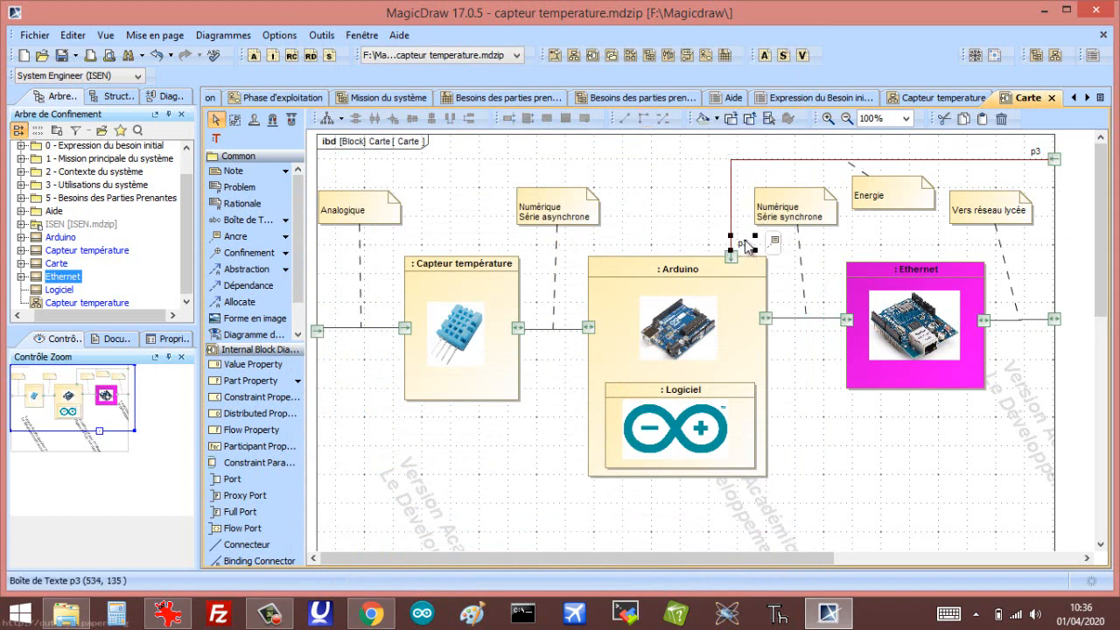
drag(748, 246, 1039, 156)
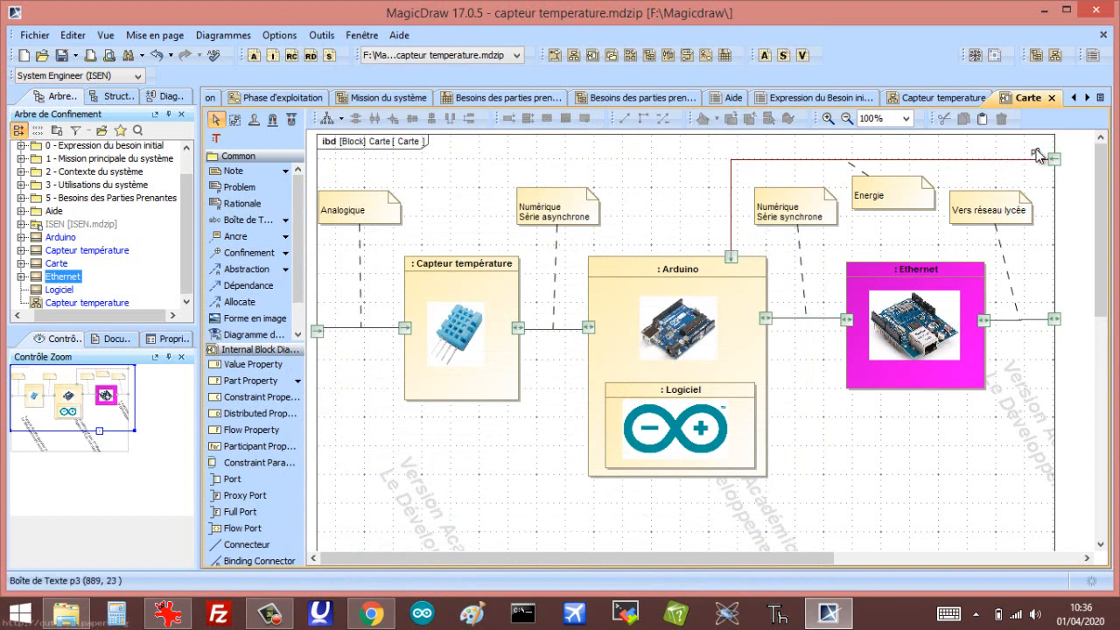
key(Delete)
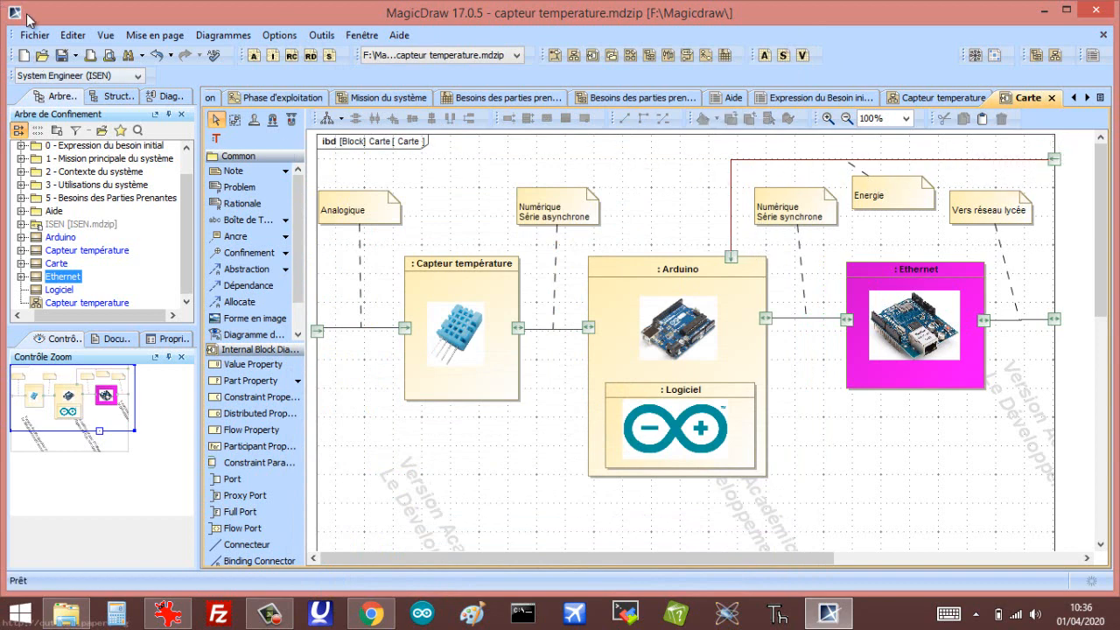
click(60, 54)
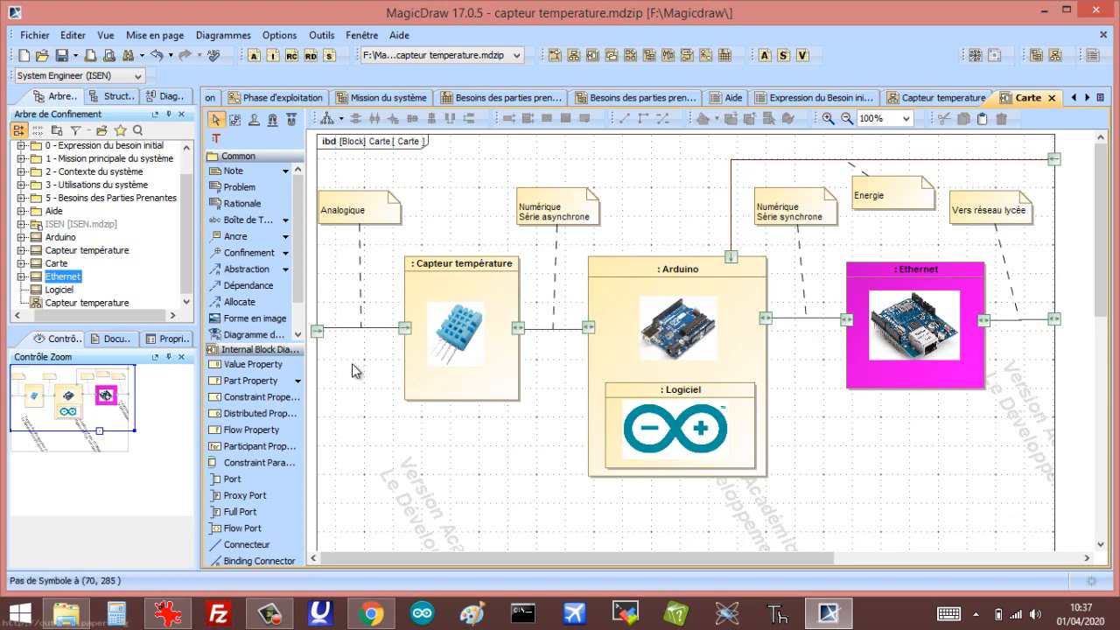
Set the pen colour (Couleur du Crayon) of the connector from the diagram frame to Capteur température to teal, RGB 0, 153, 153
click(356, 328)
right_click(356, 328)
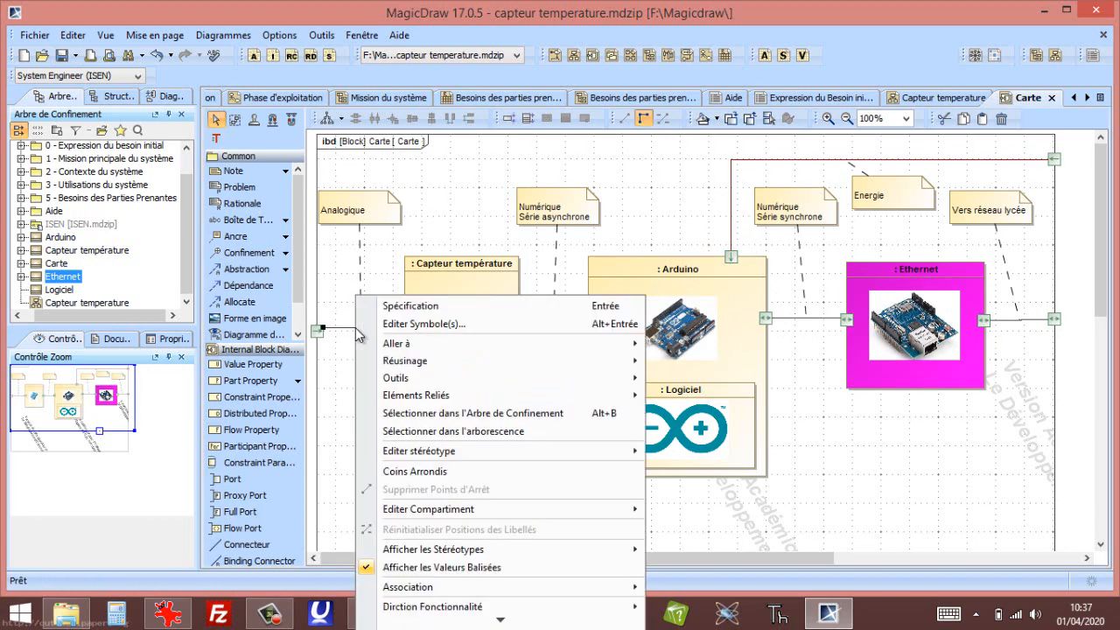
click(382, 325)
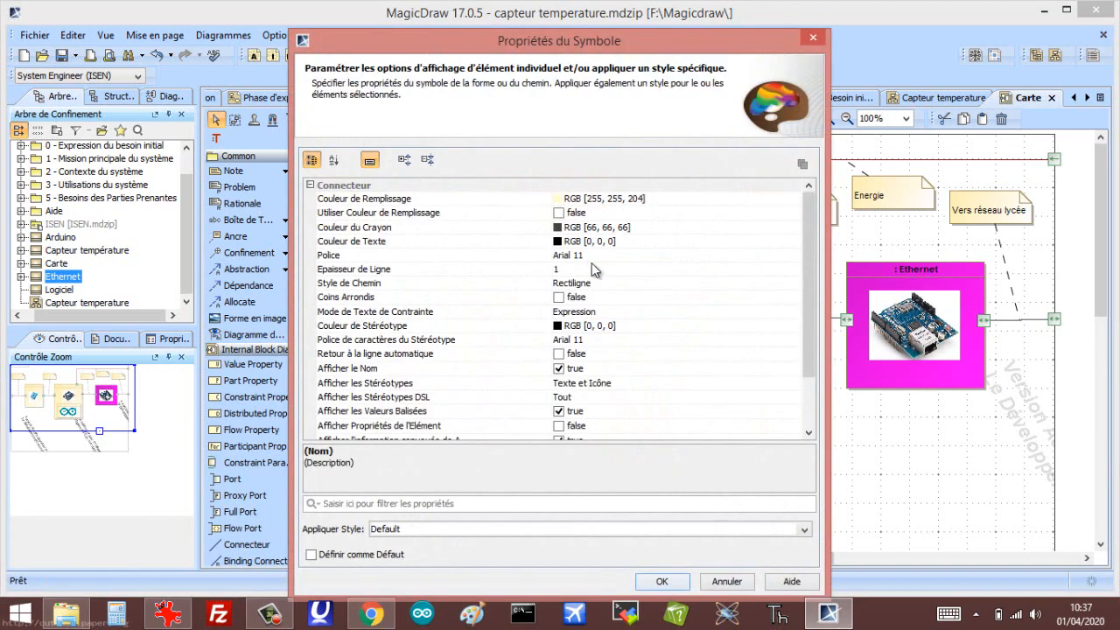
click(569, 229)
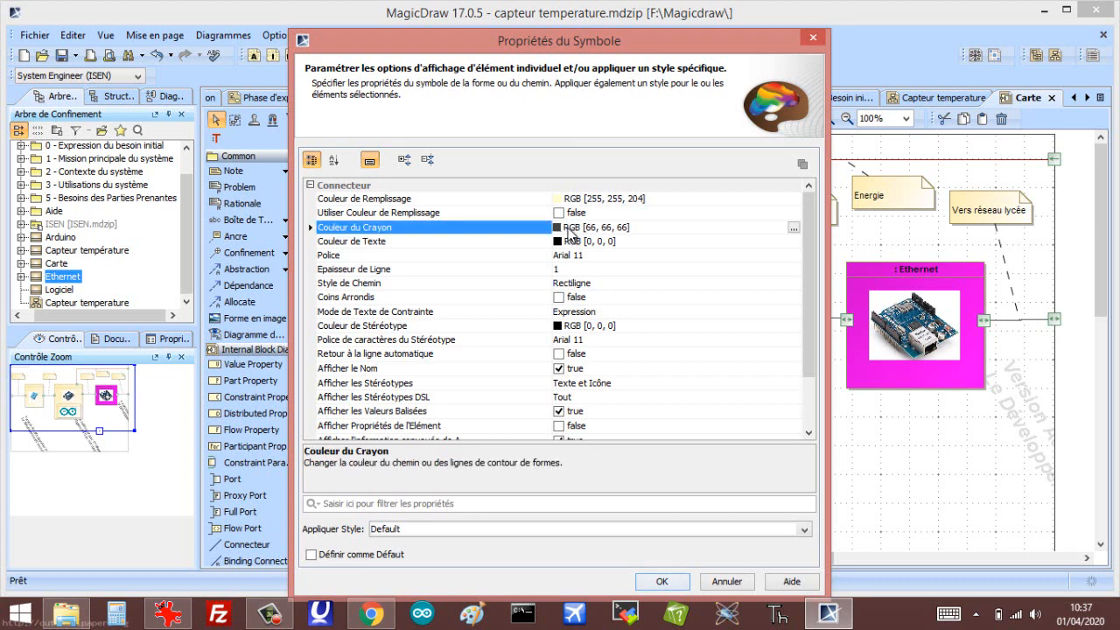
click(793, 230)
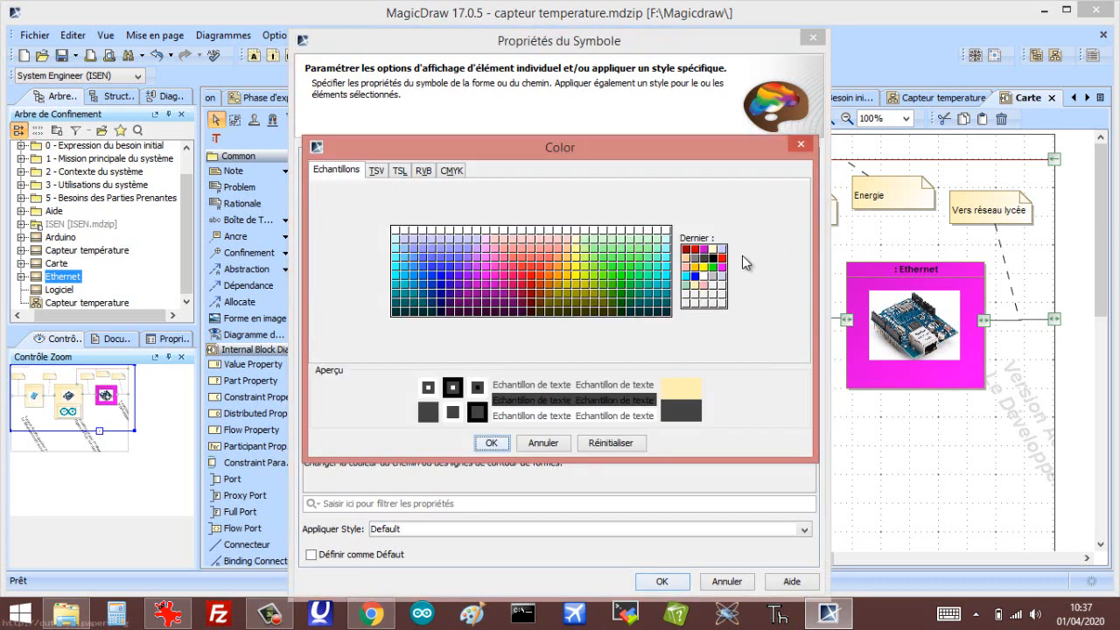
click(408, 298)
click(491, 442)
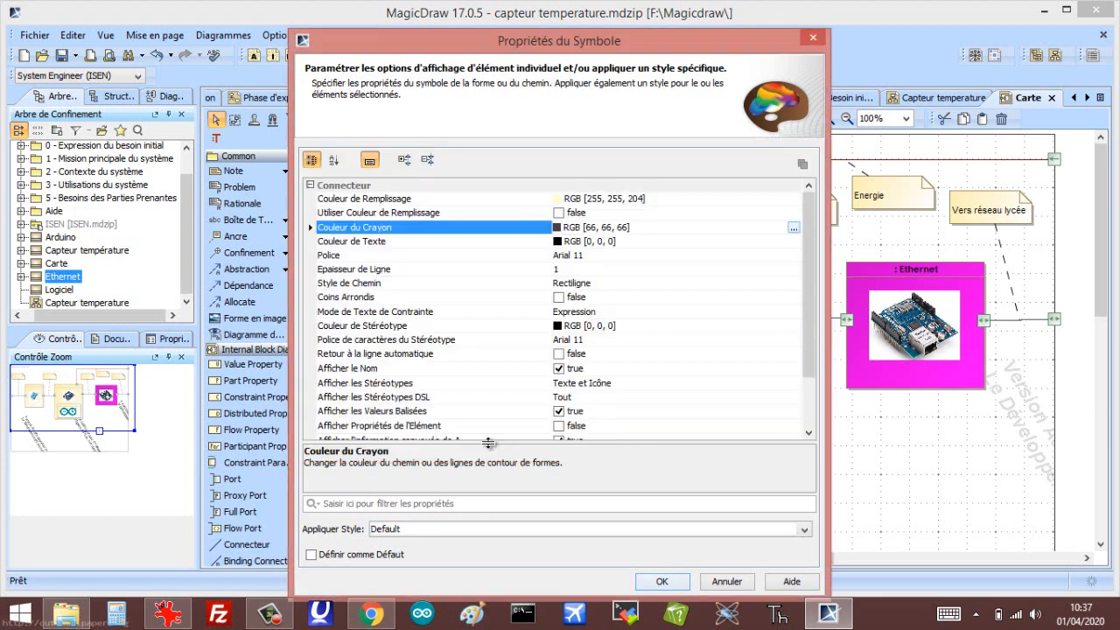
click(641, 582)
click(348, 348)
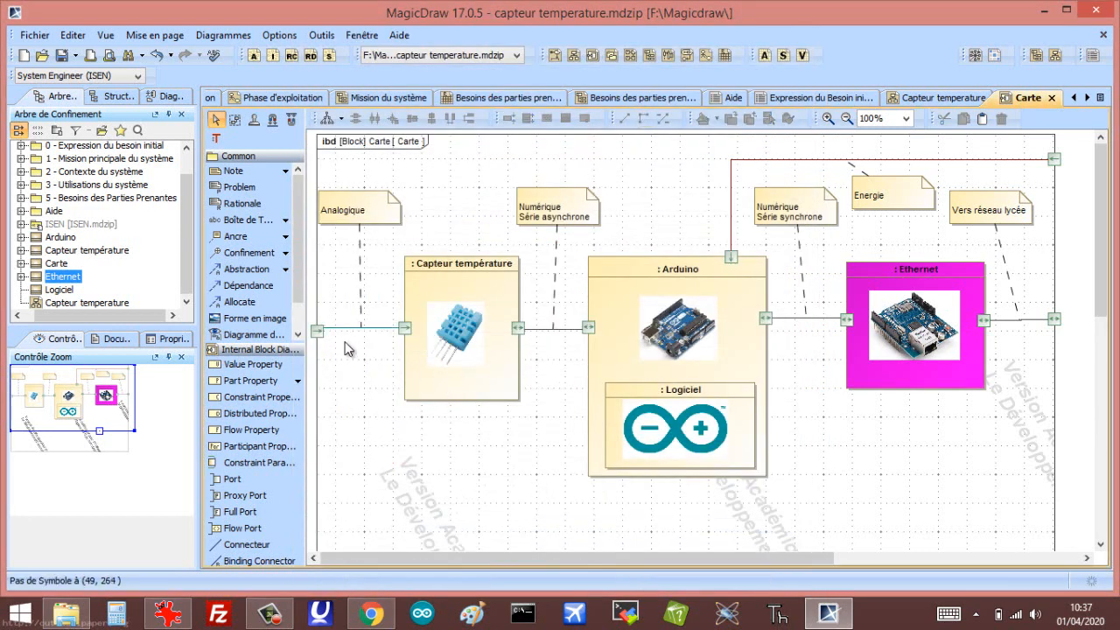
Set the pen colour of the connector between Capteur température and Arduino to teal, RGB 0, 153, 153
click(566, 329)
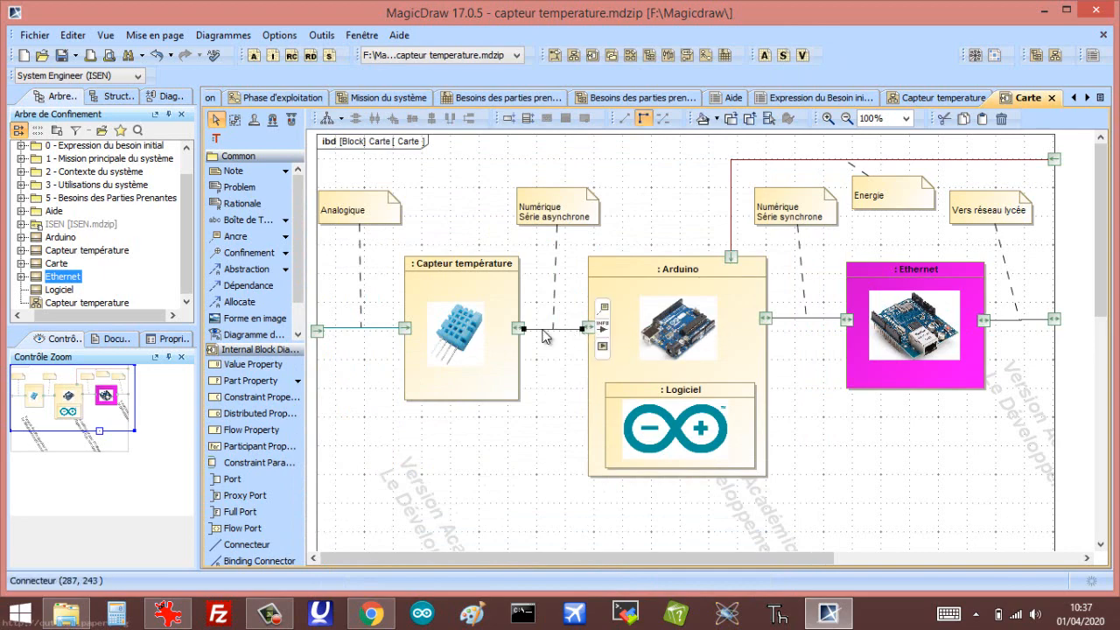
right_click(544, 335)
click(639, 320)
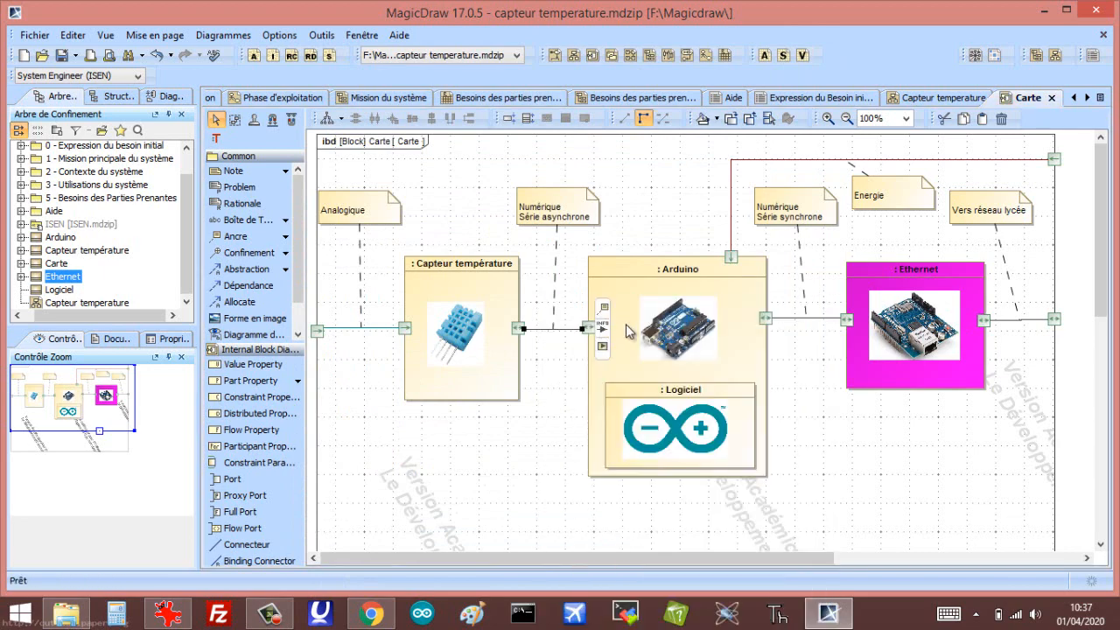
click(576, 229)
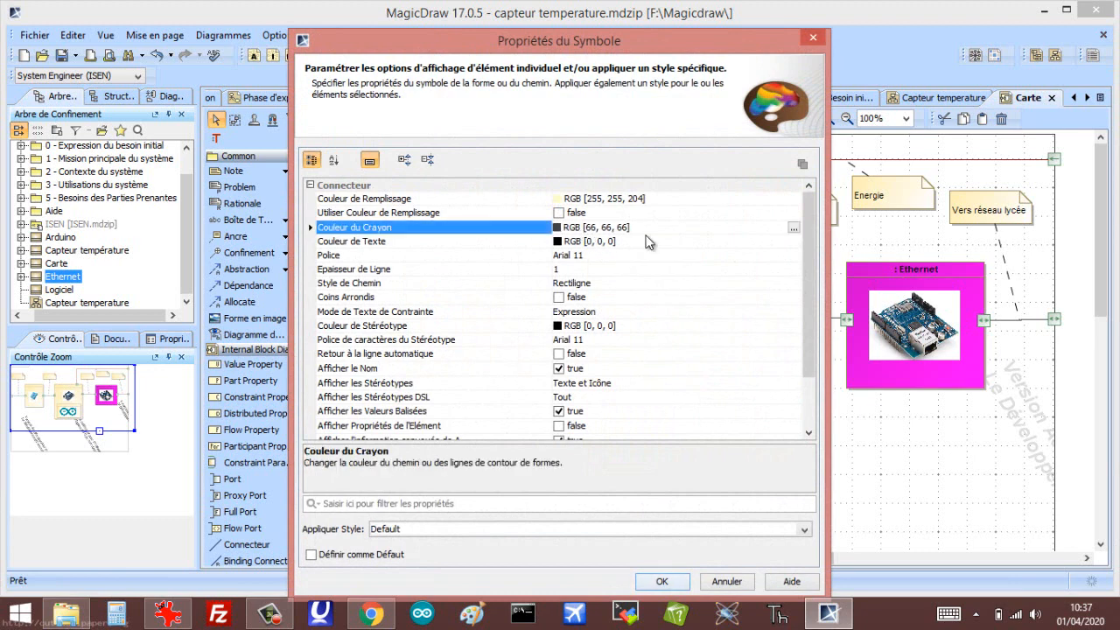
click(793, 229)
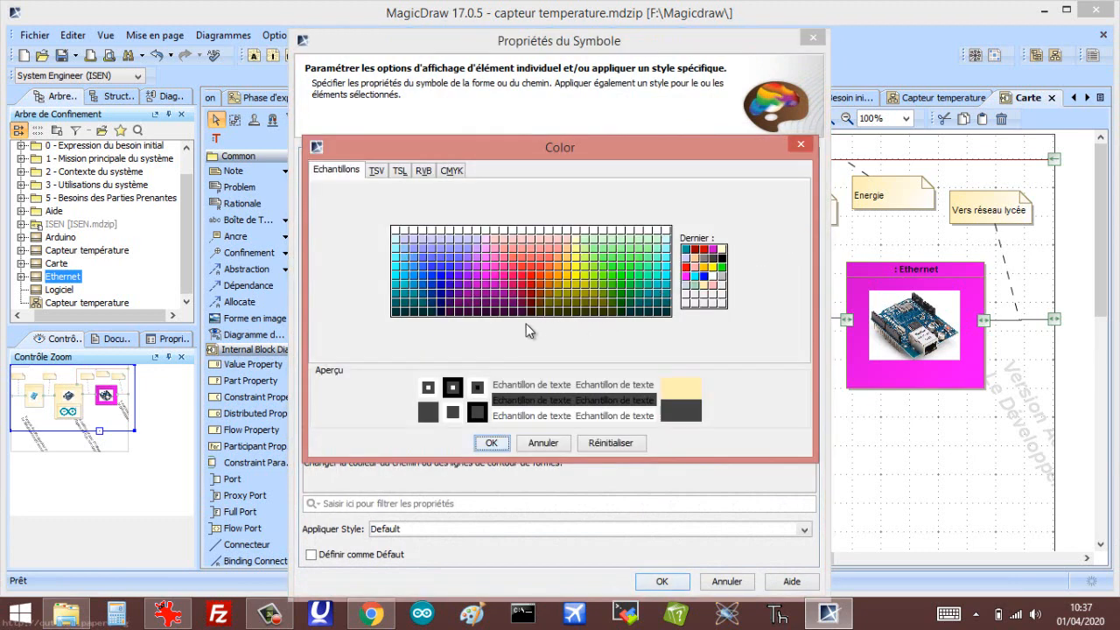
click(686, 252)
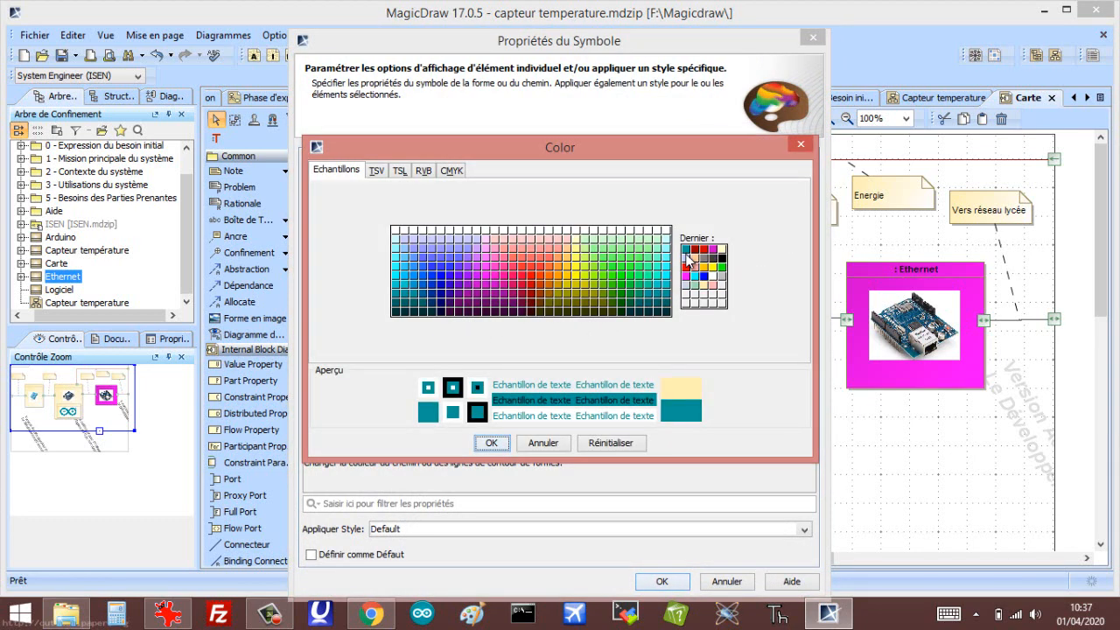
click(492, 442)
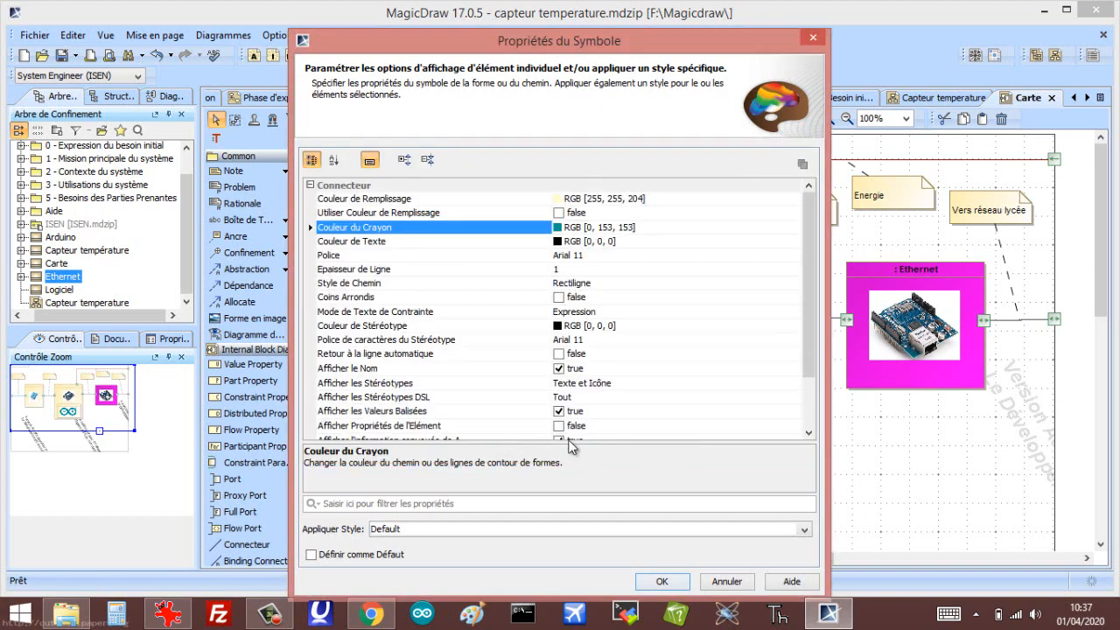
click(649, 582)
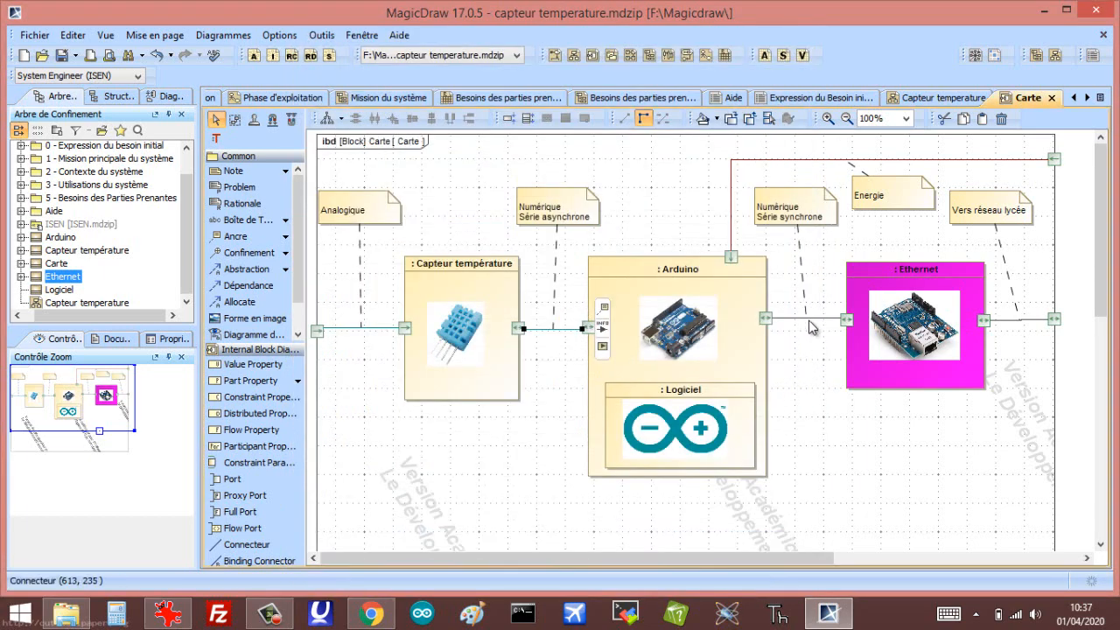
Set the pen colour of the connector between Arduino and Ethernet to teal, RGB 0, 153, 153
right_click(810, 317)
click(829, 323)
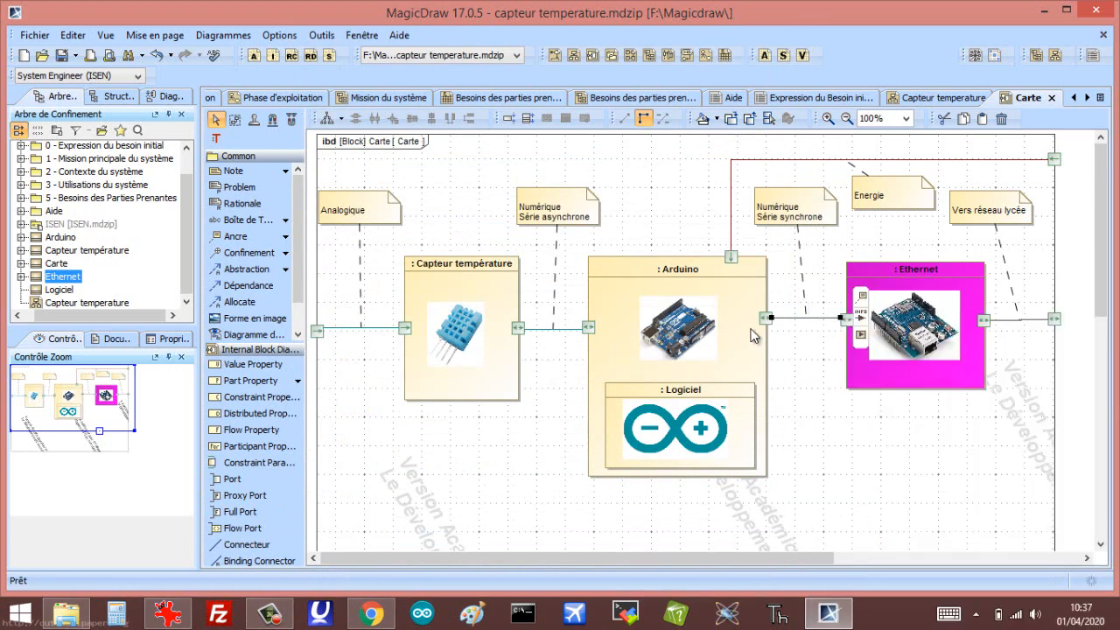
click(573, 230)
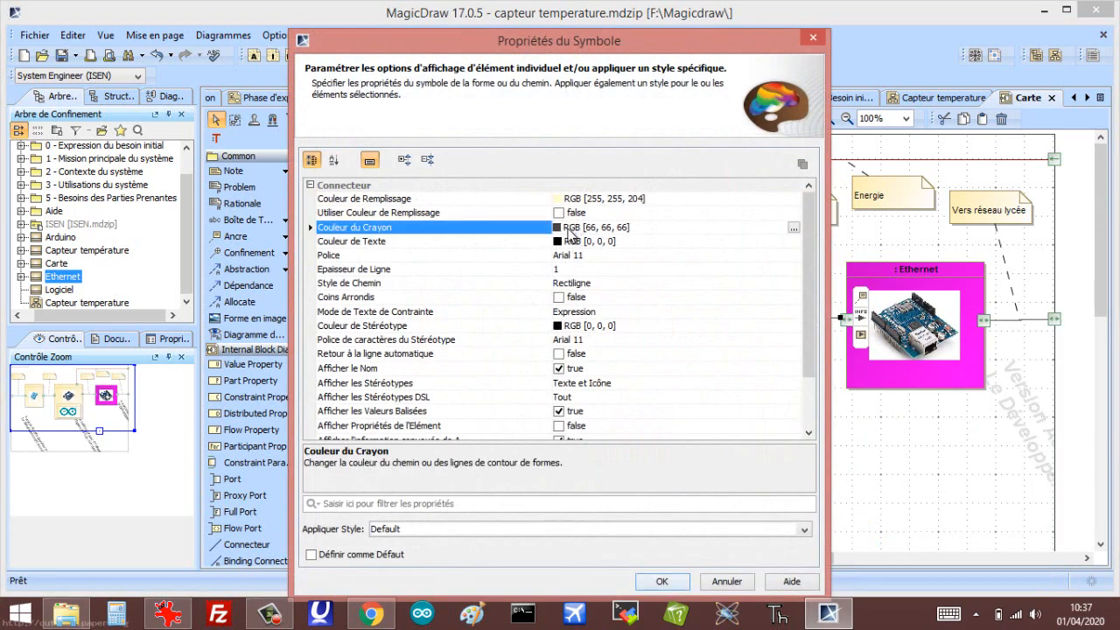
click(794, 229)
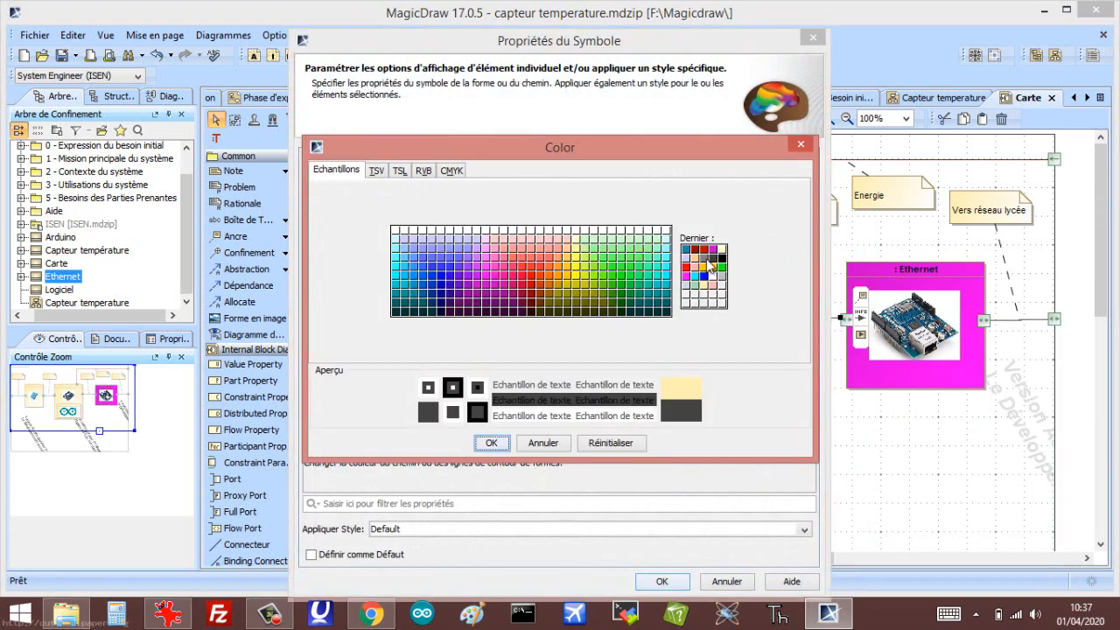
click(685, 250)
click(491, 442)
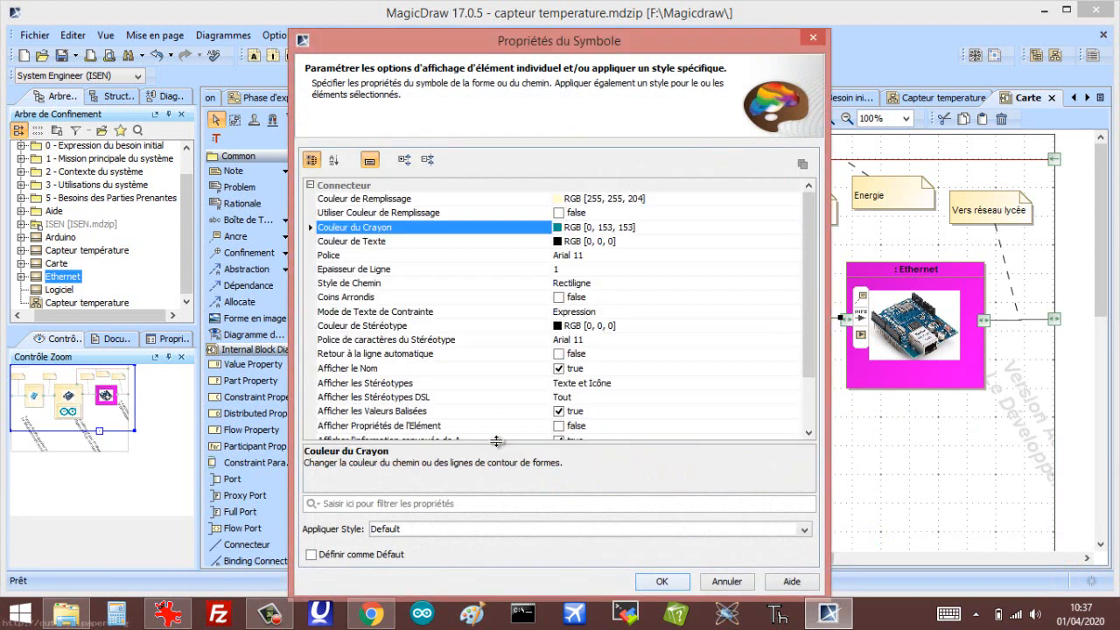
click(662, 581)
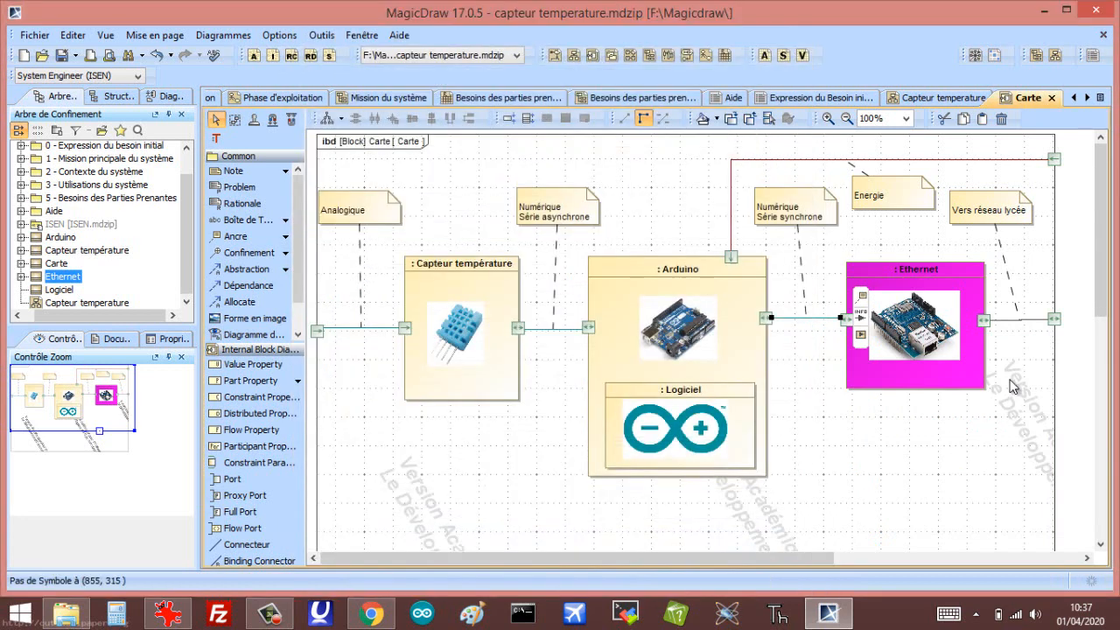
Set the pen colour of the connector from Ethernet to the diagram frame to teal, RGB 0, 153, 153, and save the project
right_click(1017, 325)
click(991, 323)
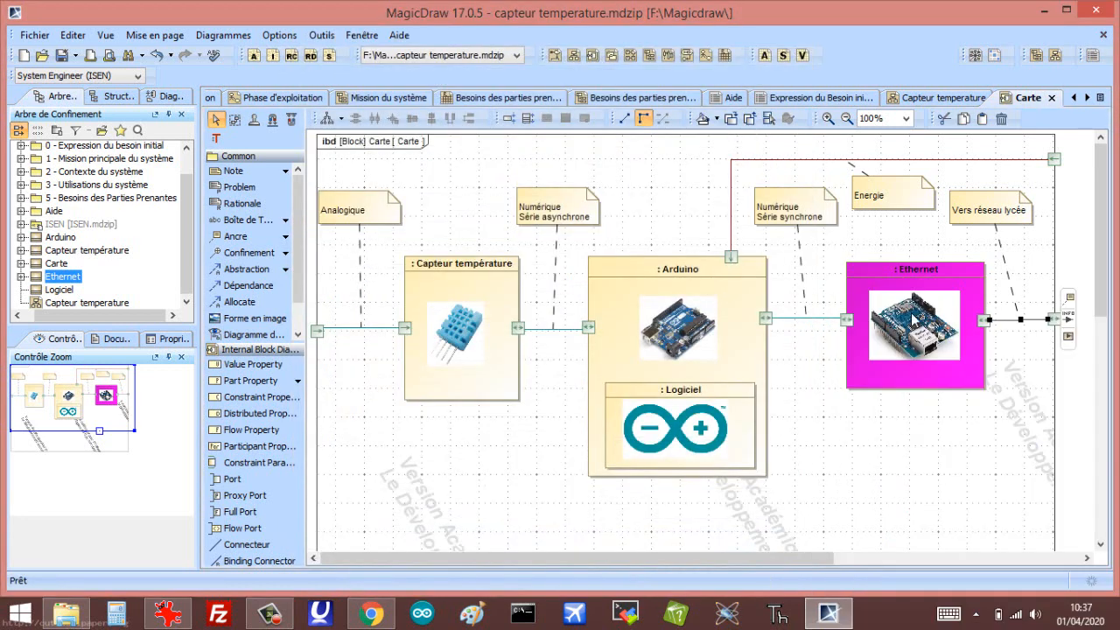
click(591, 230)
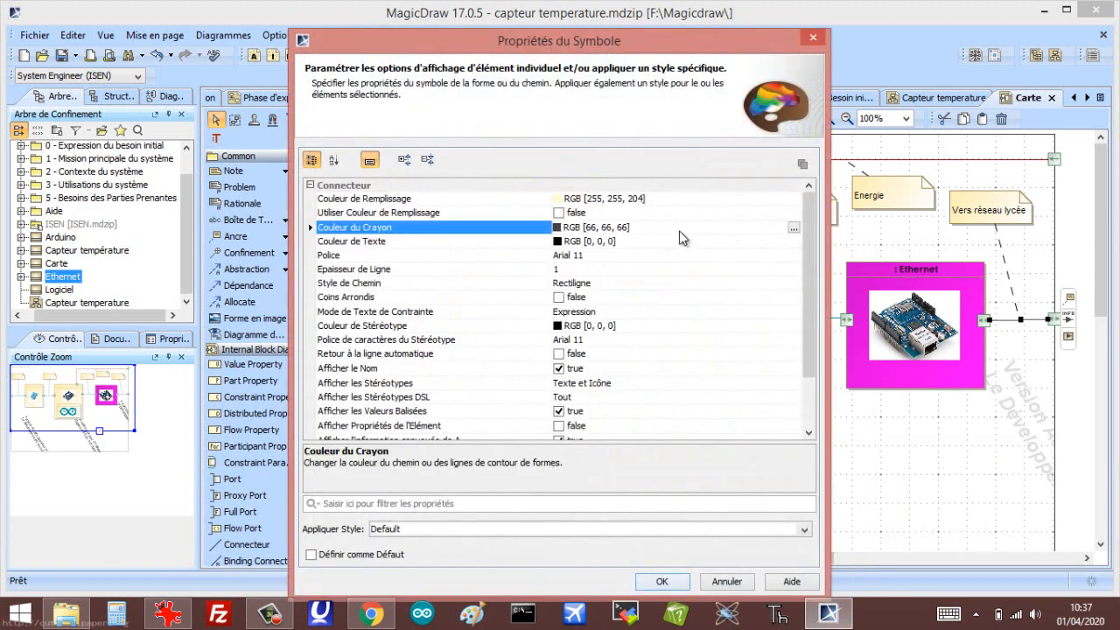
click(794, 229)
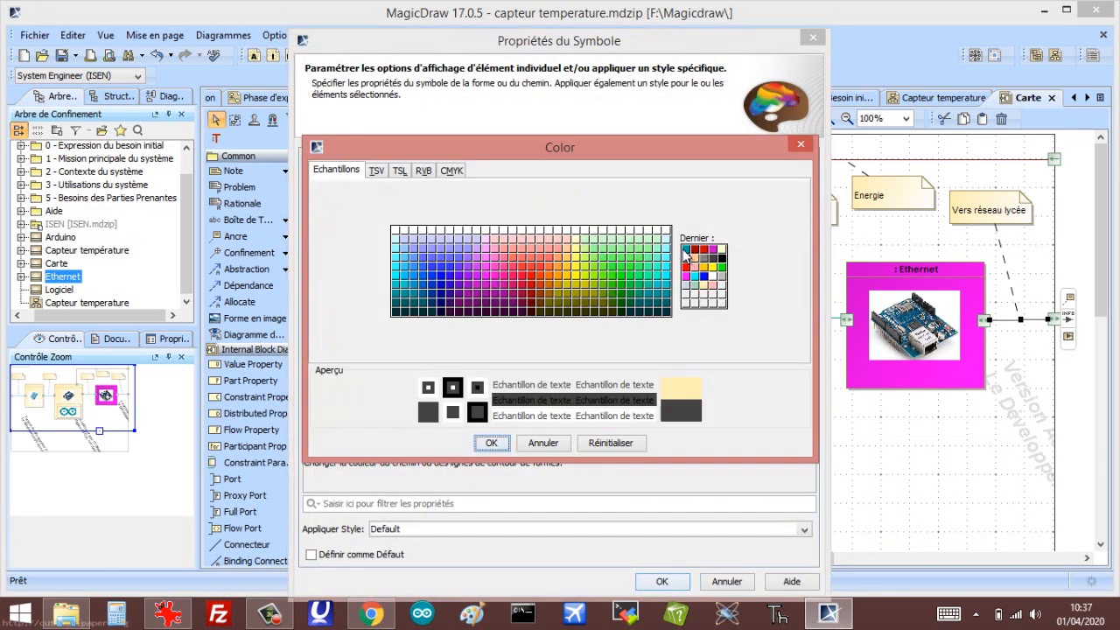
click(686, 250)
click(488, 442)
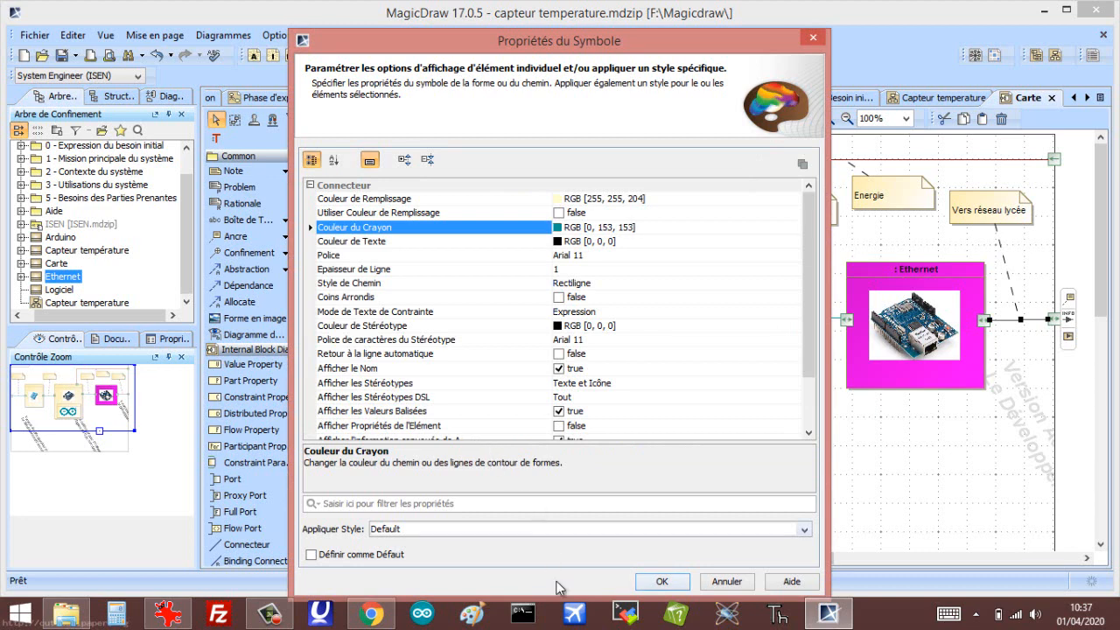
click(679, 583)
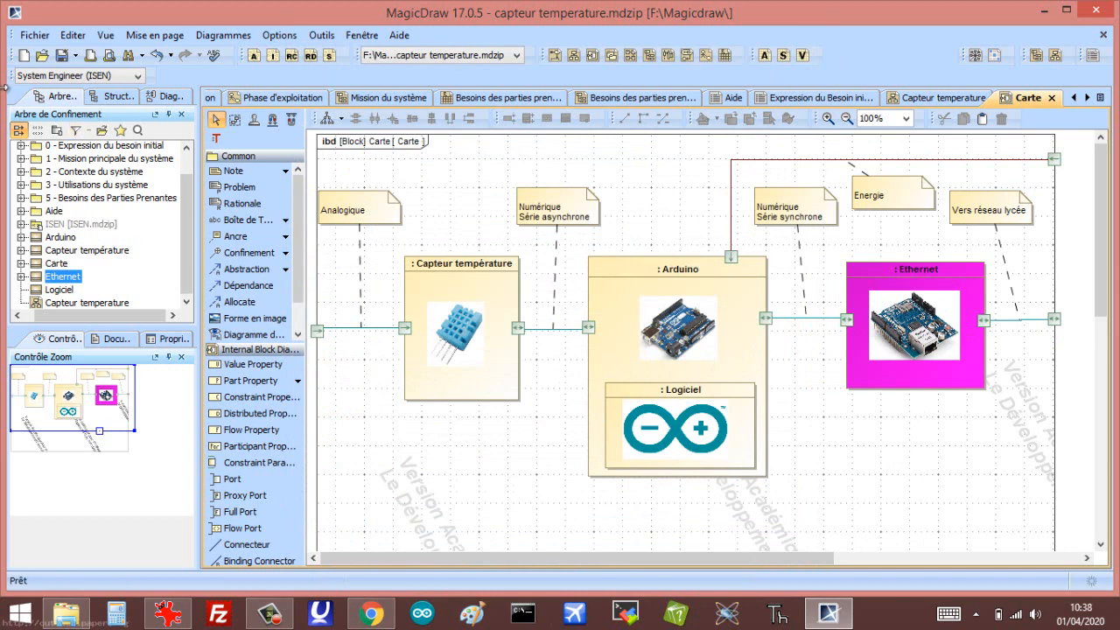
click(63, 57)
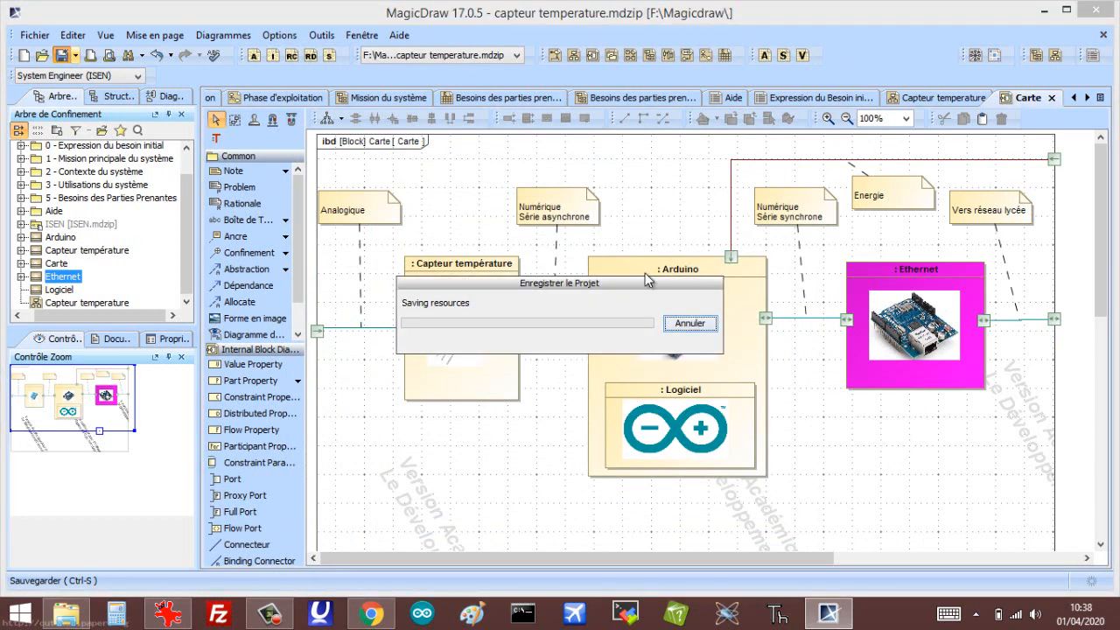
Shrink the Carte diagram frame from its lower-right corner so its lower edge lies just below the Arduino part
scroll(930, 329, down, 3)
scroll(931, 329, down, 2)
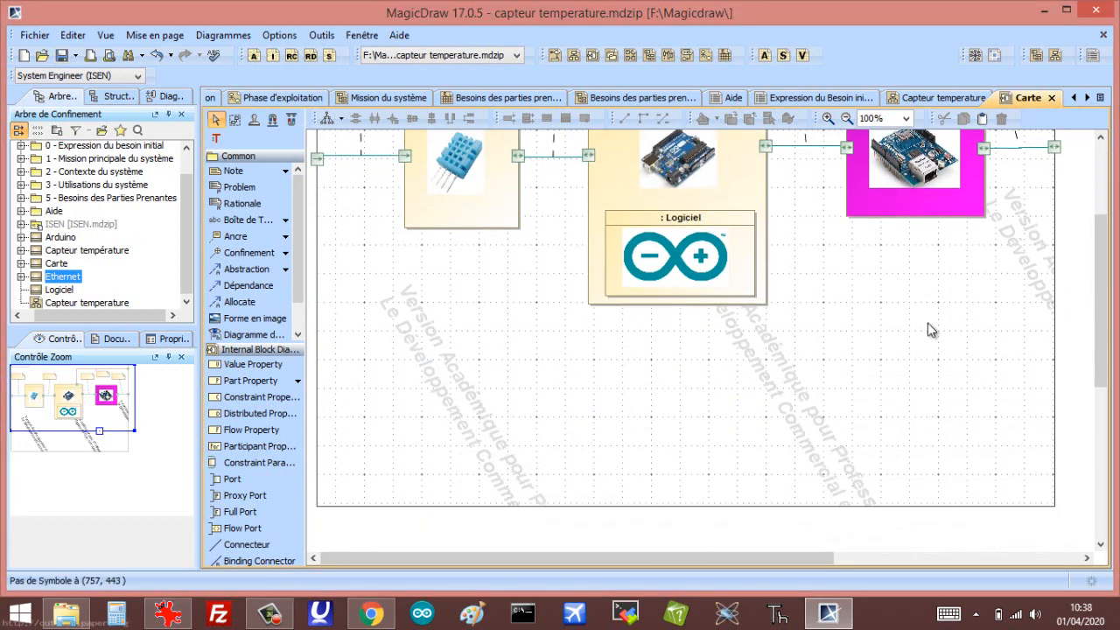
click(963, 505)
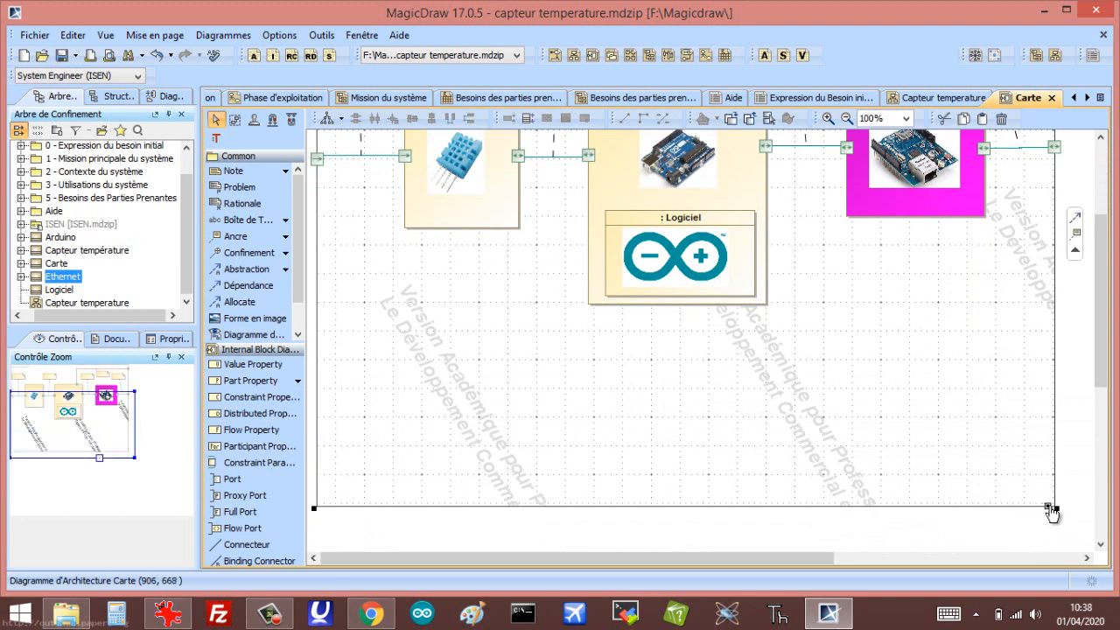
double_click(1053, 508)
scroll(883, 315, up, 5)
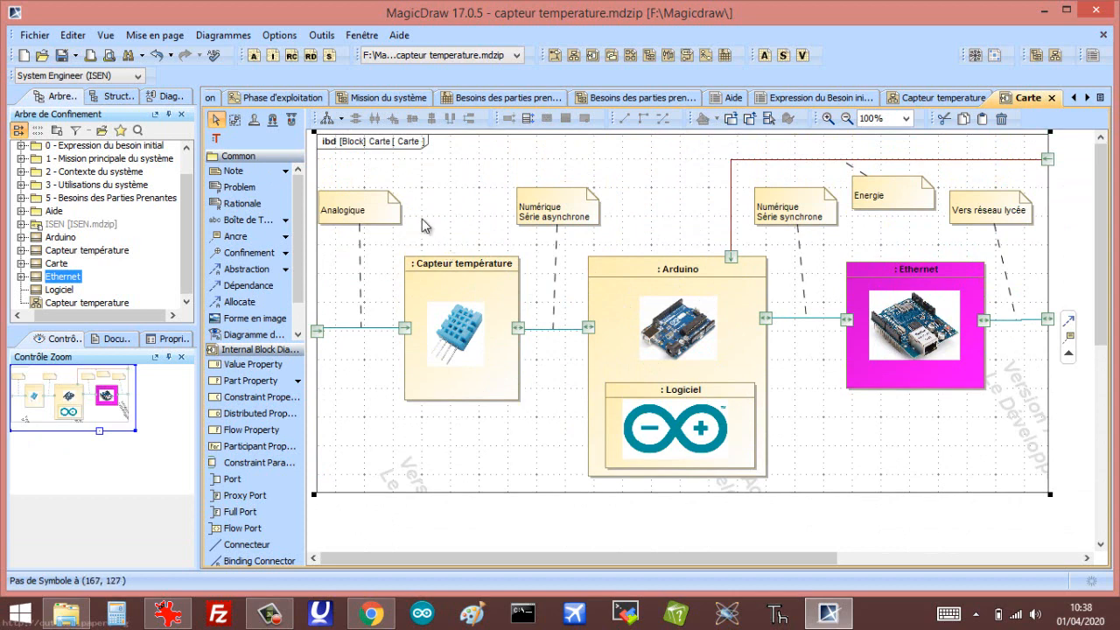
Move the Analogique note slightly to the right, inside the frame, and export the active Carte diagram as the JPG image F:\Magicdraw\Carte.jpg
drag(385, 211, 401, 214)
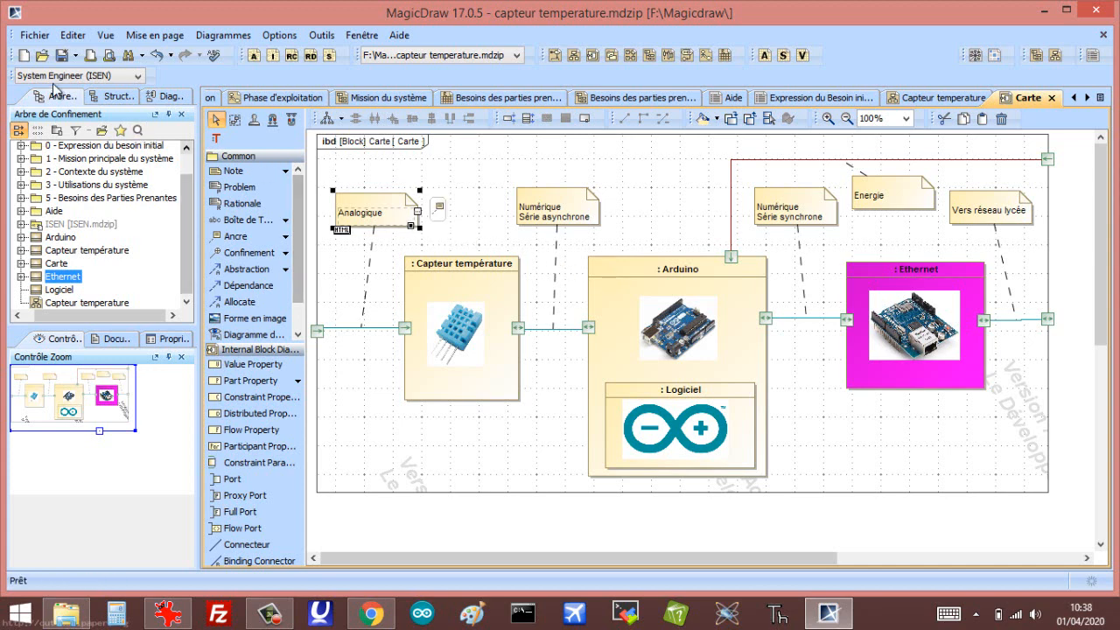
click(40, 37)
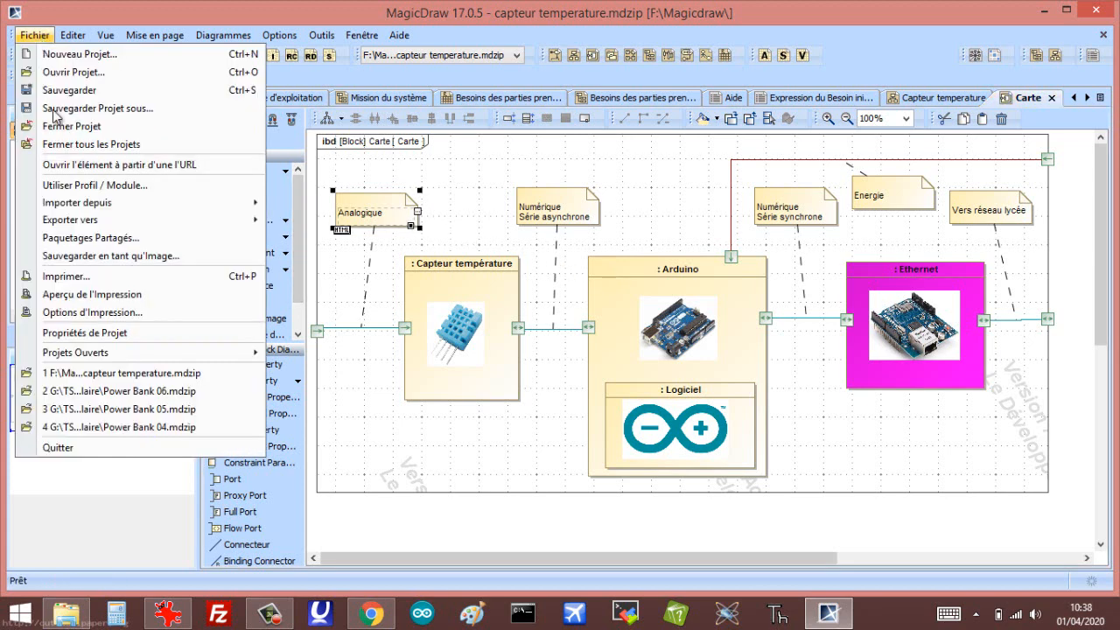
click(110, 256)
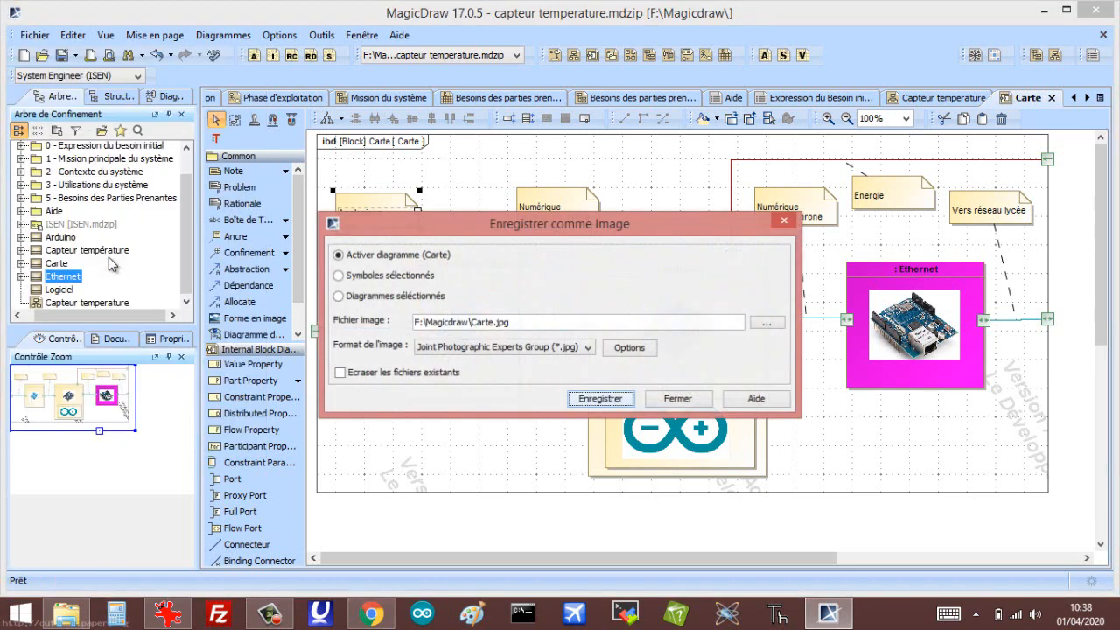
click(593, 400)
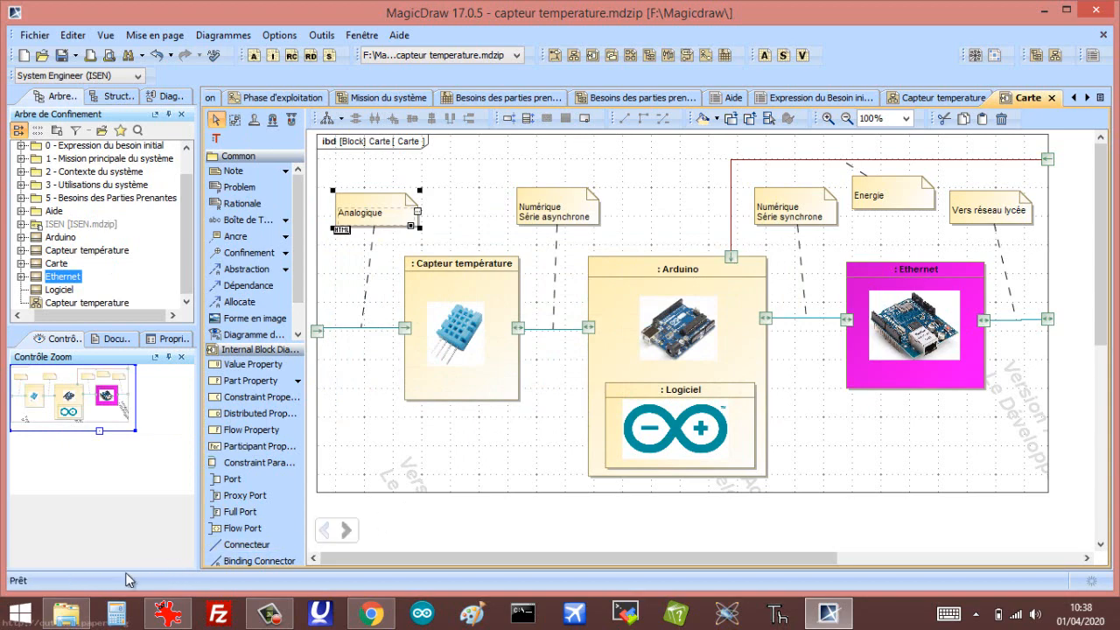
Switch to File Explorer, browse to the Magicdraw folder on the LYCEE (F:) drive and view the exported Carte.jpg
click(72, 619)
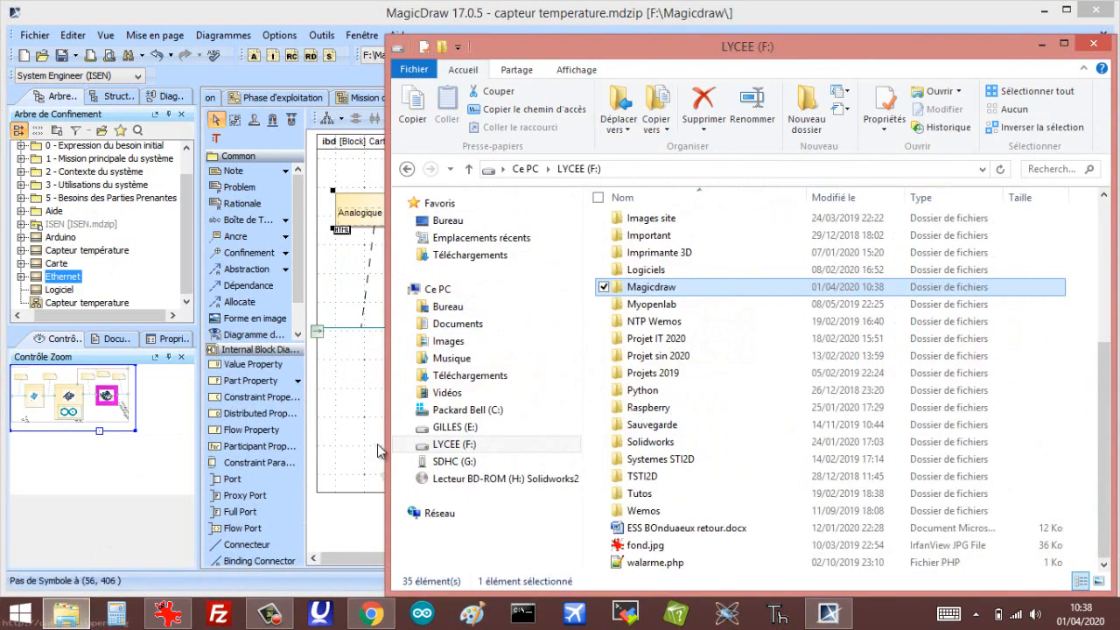
click(515, 445)
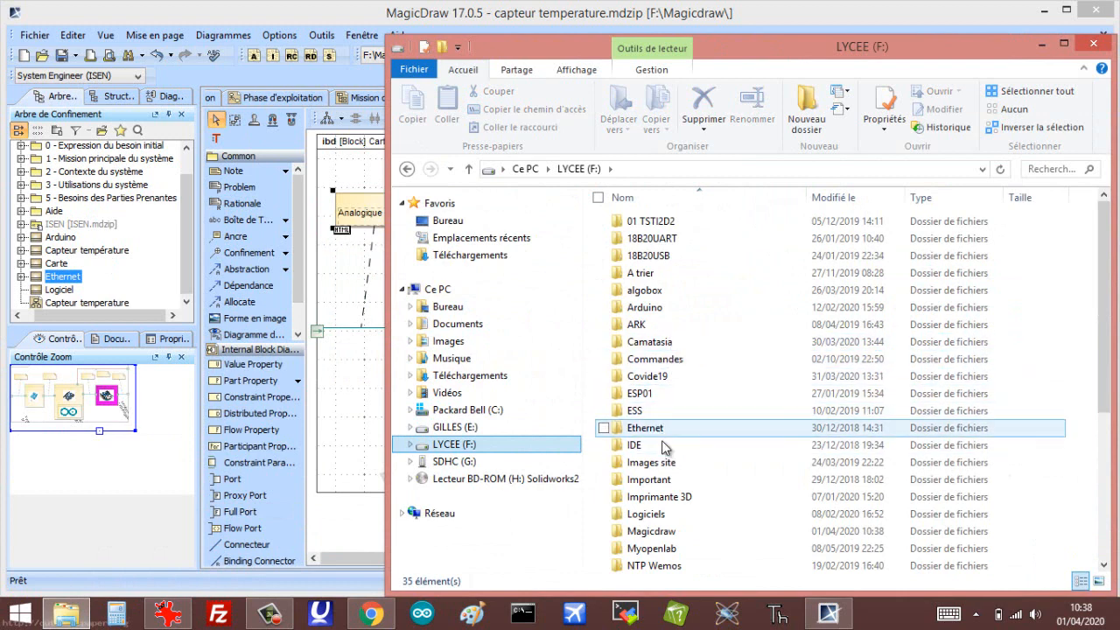
click(649, 534)
double_click(647, 531)
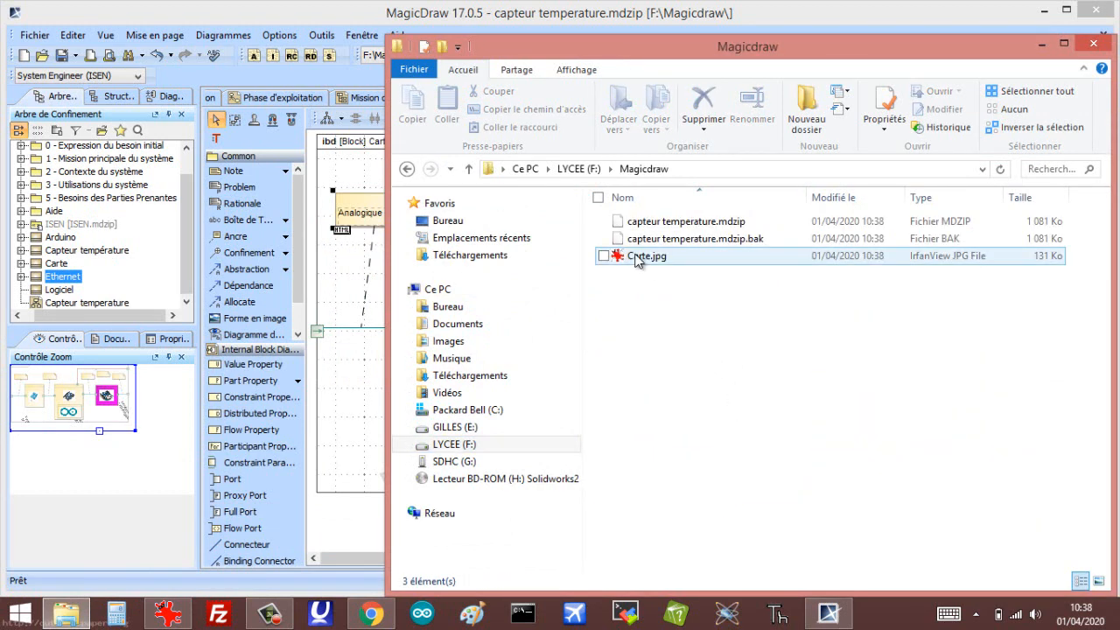
double_click(638, 259)
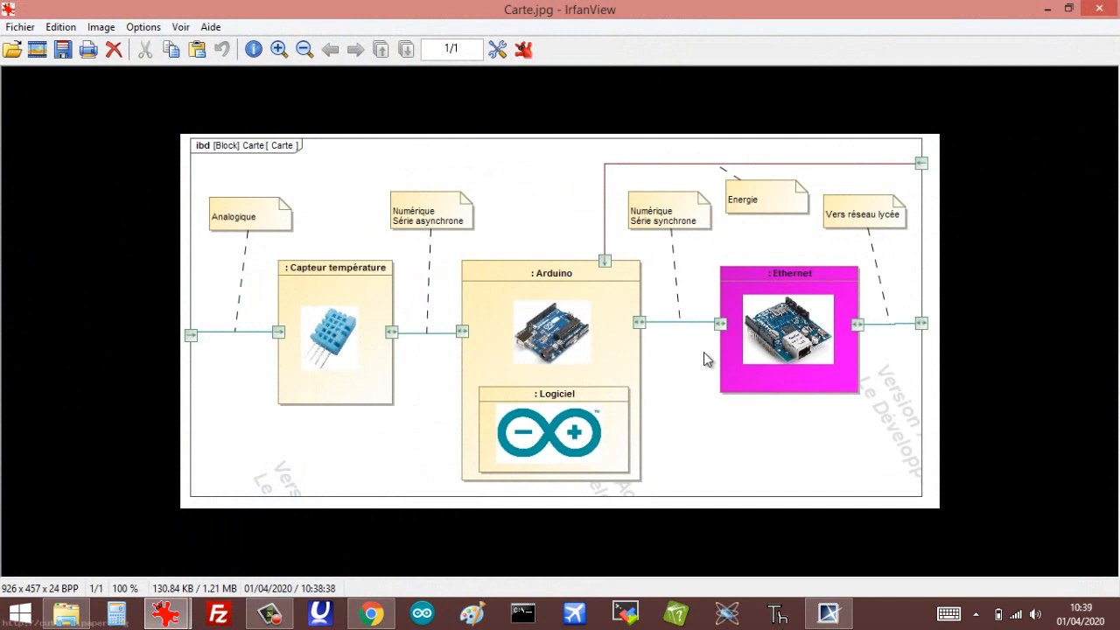
Close the image viewer and the Magicdraw folder window, and save the capteur temperature project in MagicDraw
click(1098, 11)
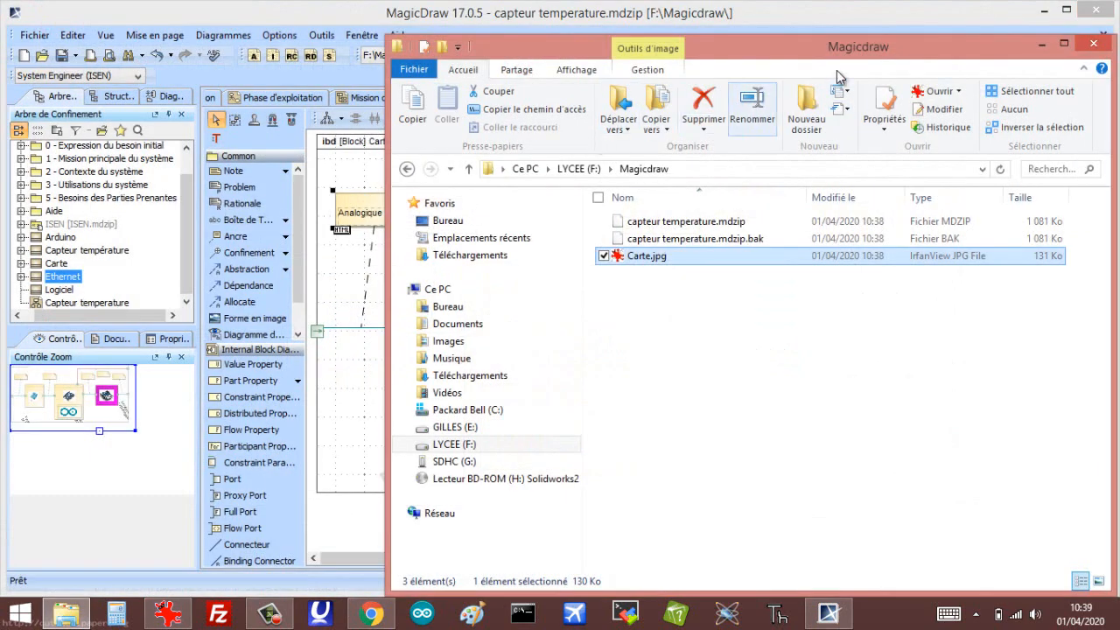
drag(842, 49, 678, 43)
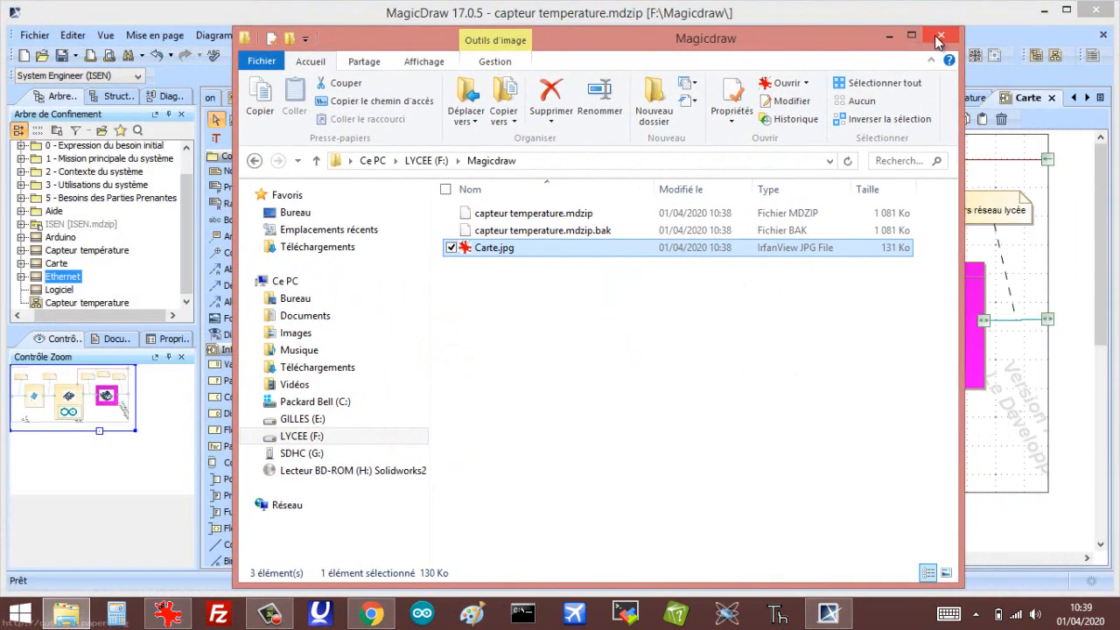
click(938, 39)
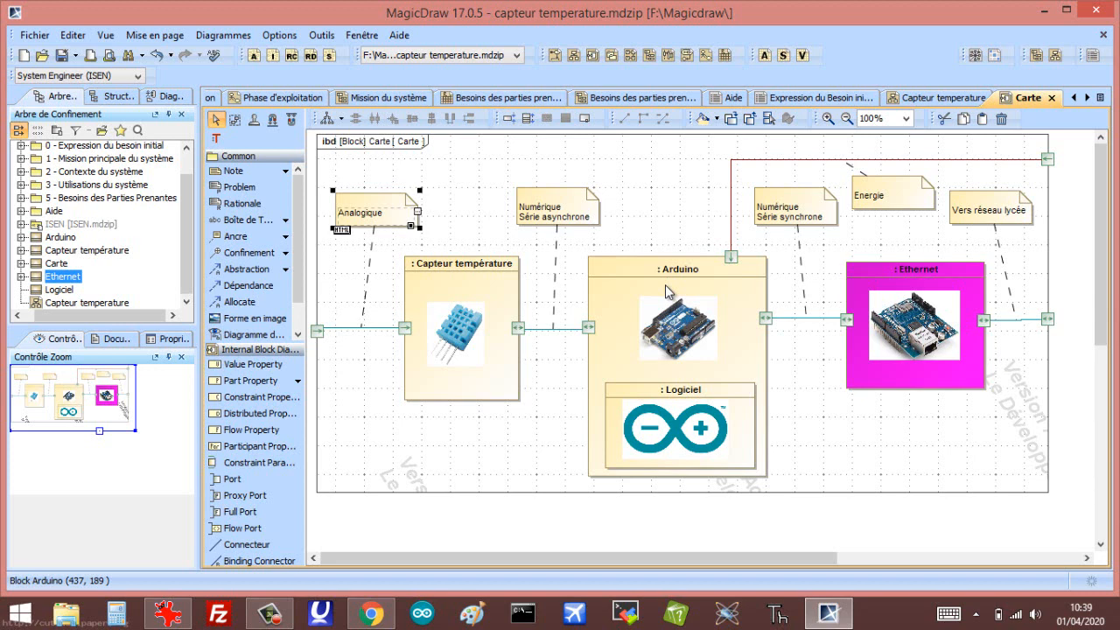
click(62, 56)
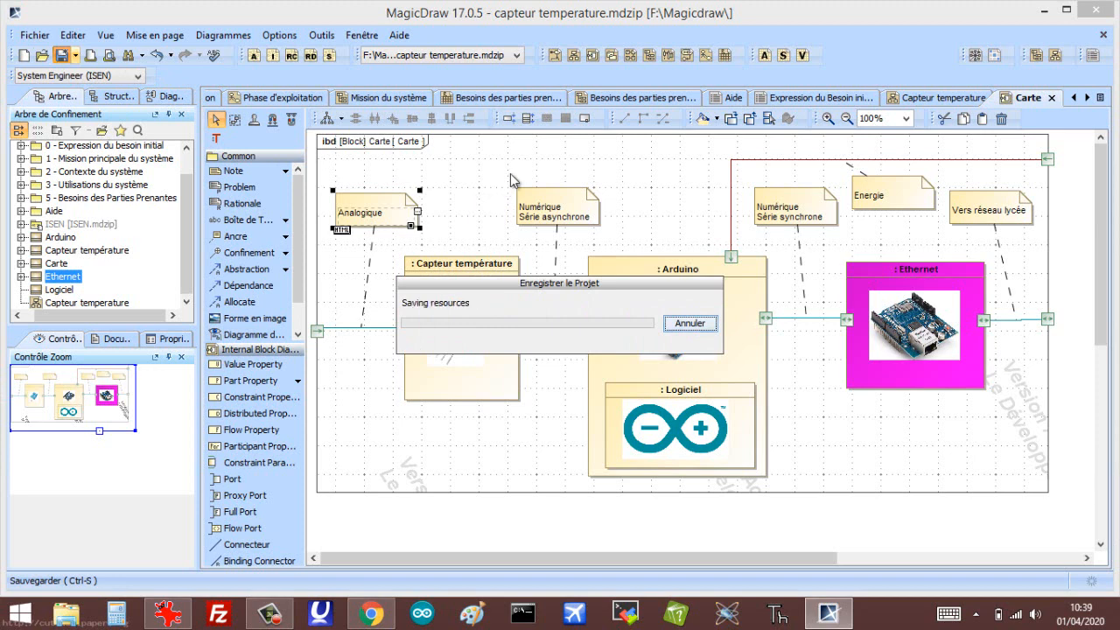